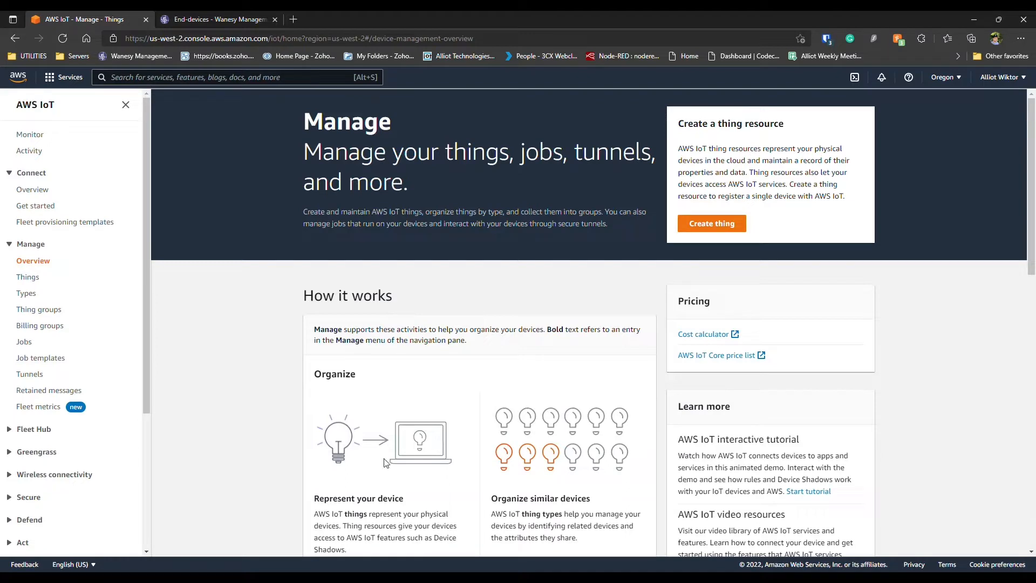
Start creating a single thing in AWS IoT and name it Test_Thing
{"action": "left_click", "coordinate": [29, 278]}
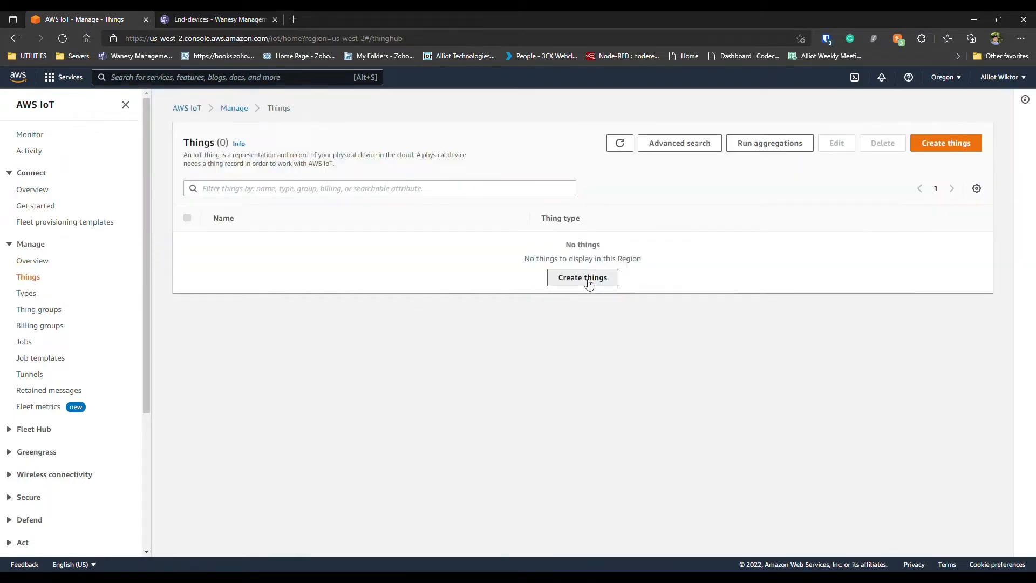
{"action": "left_click", "coordinate": [589, 279]}
{"action": "left_click", "coordinate": [457, 354]}
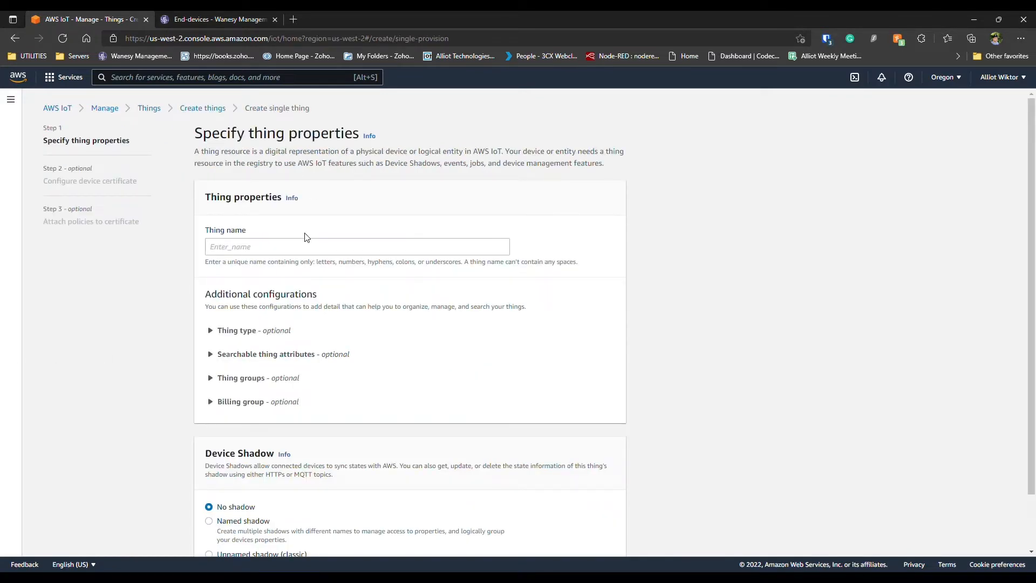
{"action": "left_click", "coordinate": [314, 245]}
{"action": "type", "text": "Test_Thing"}
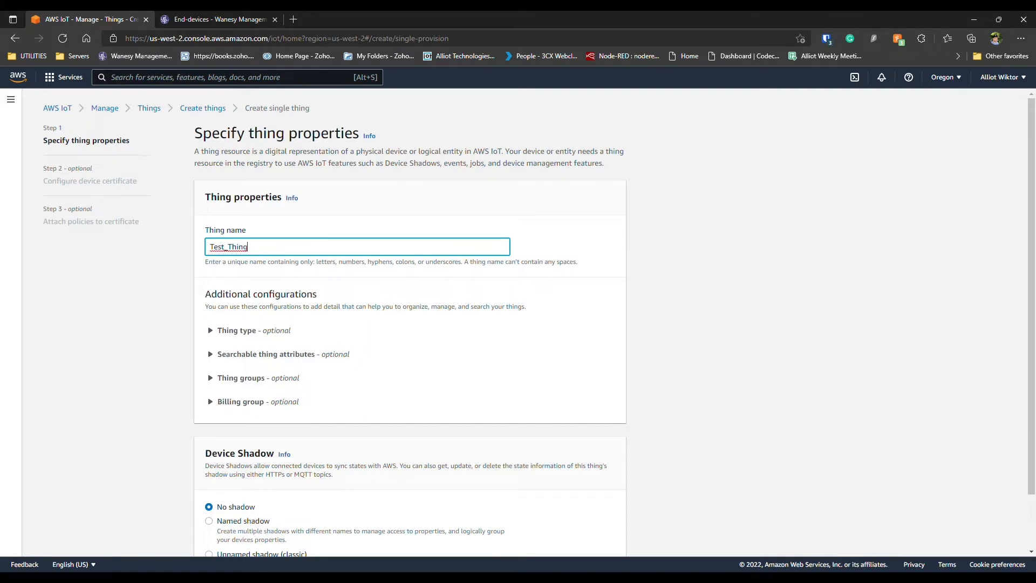
Start a new thing type named LoRaWAN with app_id as its first searchable attribute key
{"action": "left_click", "coordinate": [273, 330]}
{"action": "left_click", "coordinate": [463, 386]}
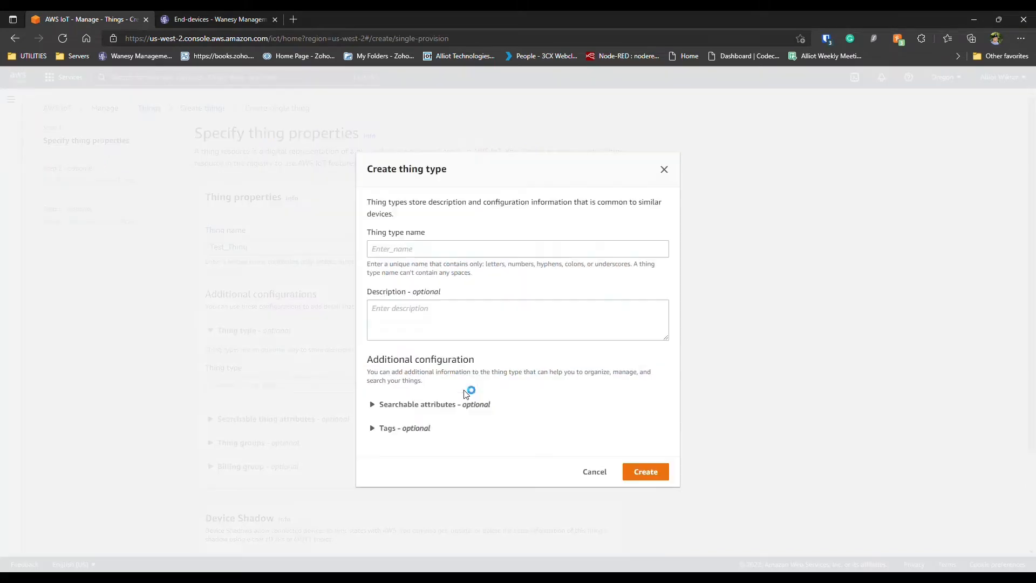
{"action": "type", "text": "LoRaWAN"}
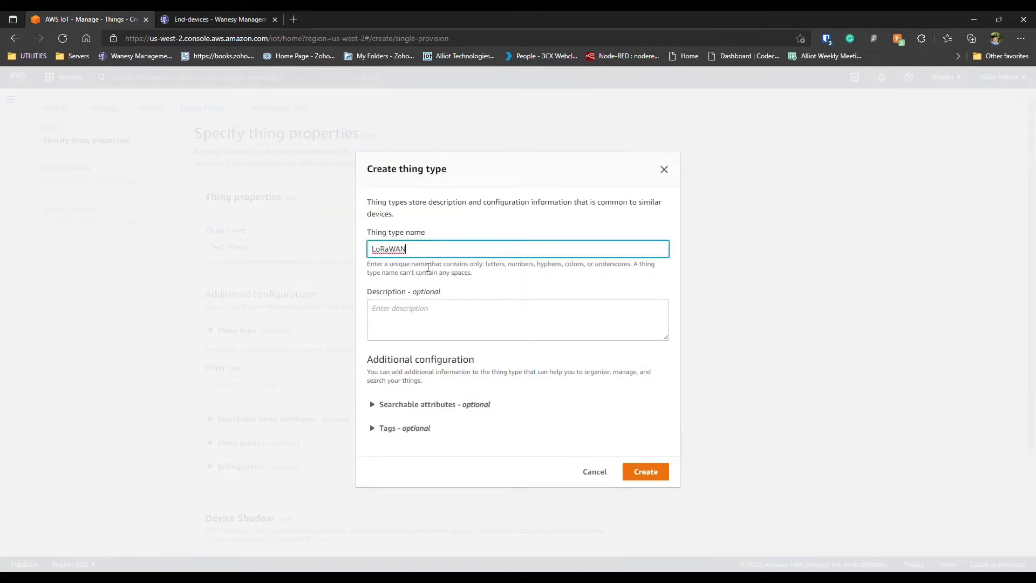
{"action": "left_click", "coordinate": [471, 405]}
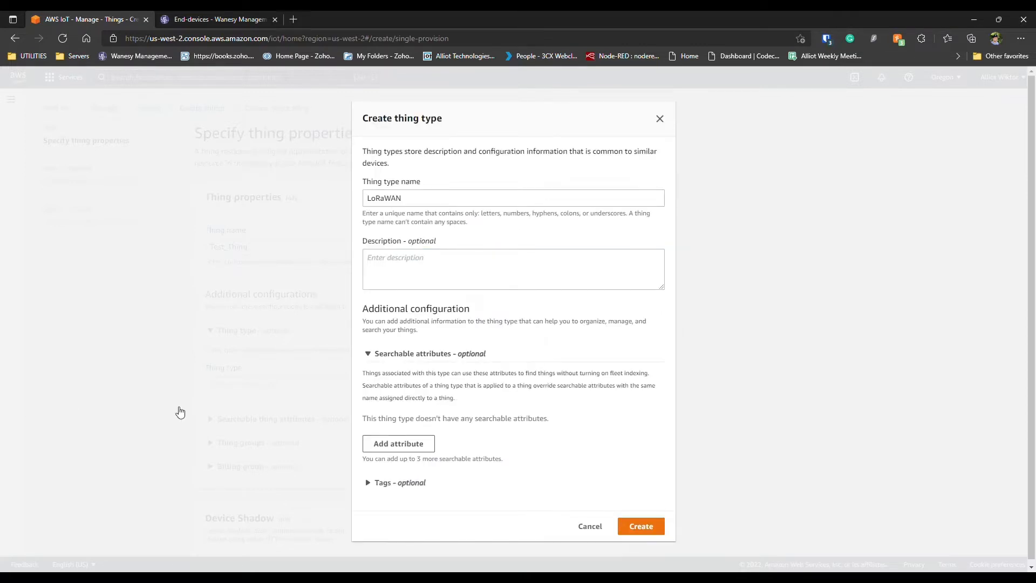
{"action": "left_click", "coordinate": [399, 441]}
{"action": "left_click", "coordinate": [400, 434]}
{"action": "type", "text": "app_id"}
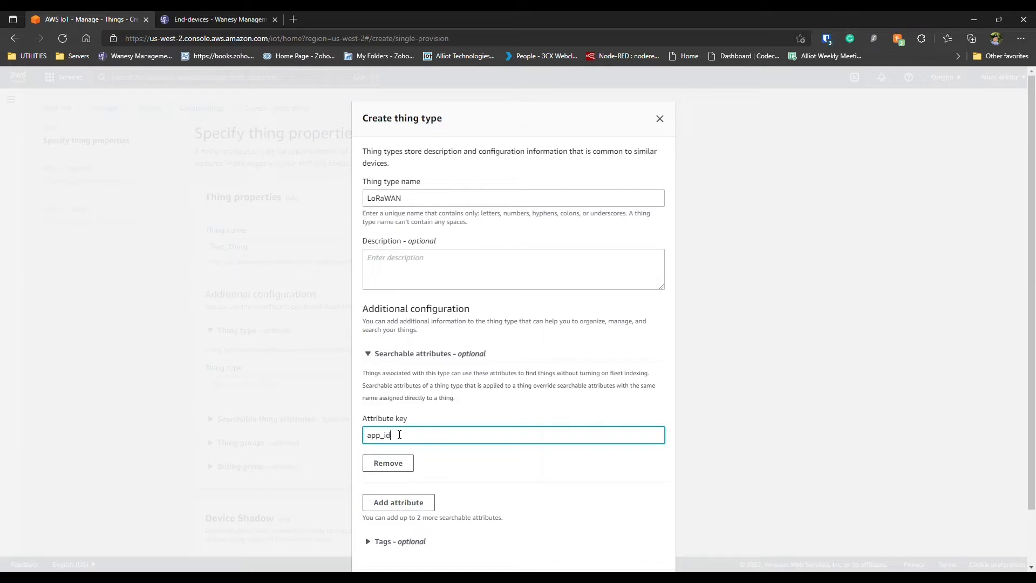
Add the searchable attribute keys dev_eui and dev_id to the LoRaWAN type and create it
{"action": "left_click", "coordinate": [409, 502]}
{"action": "scroll", "coordinate": [484, 479], "scroll_direction": "down", "scroll_amount": 3}
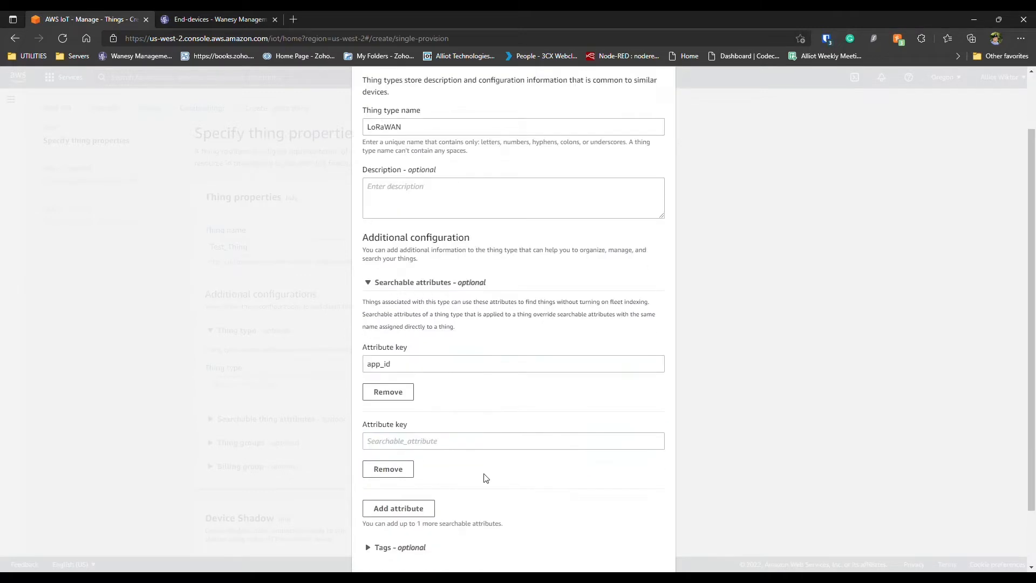
{"action": "left_click", "coordinate": [453, 375]}
{"action": "type", "text": "dev"}
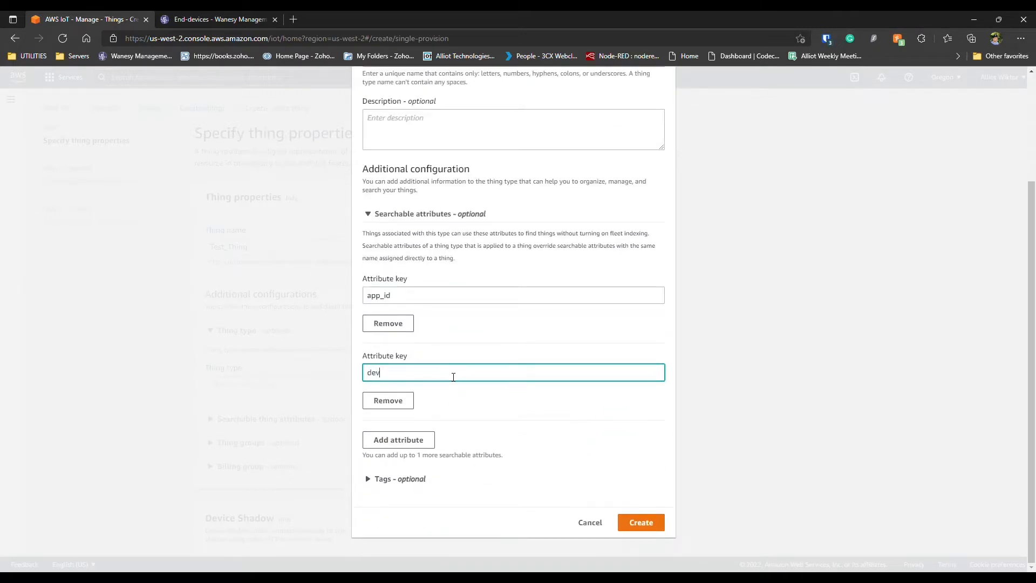
{"action": "type", "text": "_eui"}
{"action": "left_click", "coordinate": [399, 440]}
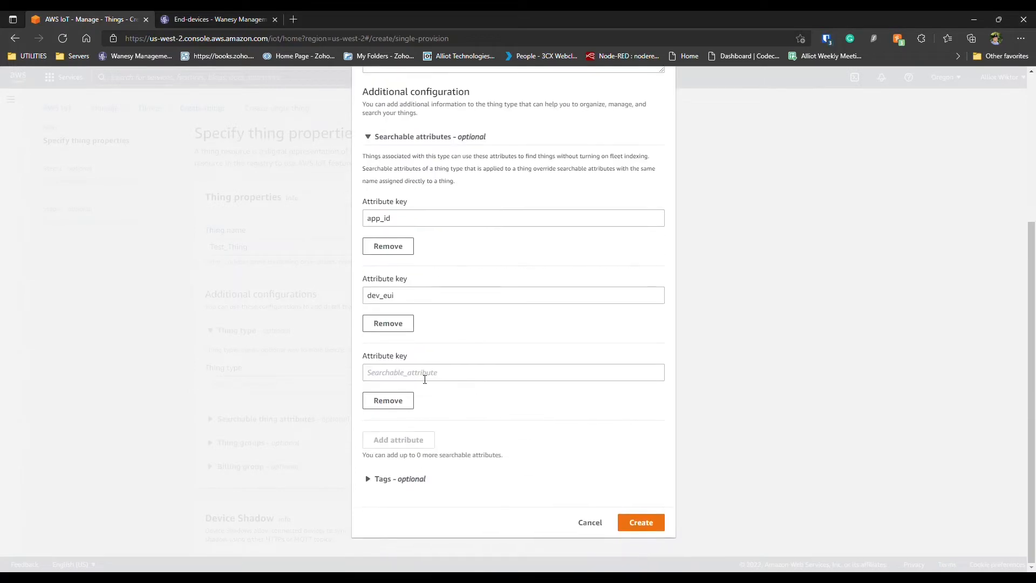
{"action": "left_click", "coordinate": [425, 379]}
{"action": "type", "text": "dev_id"}
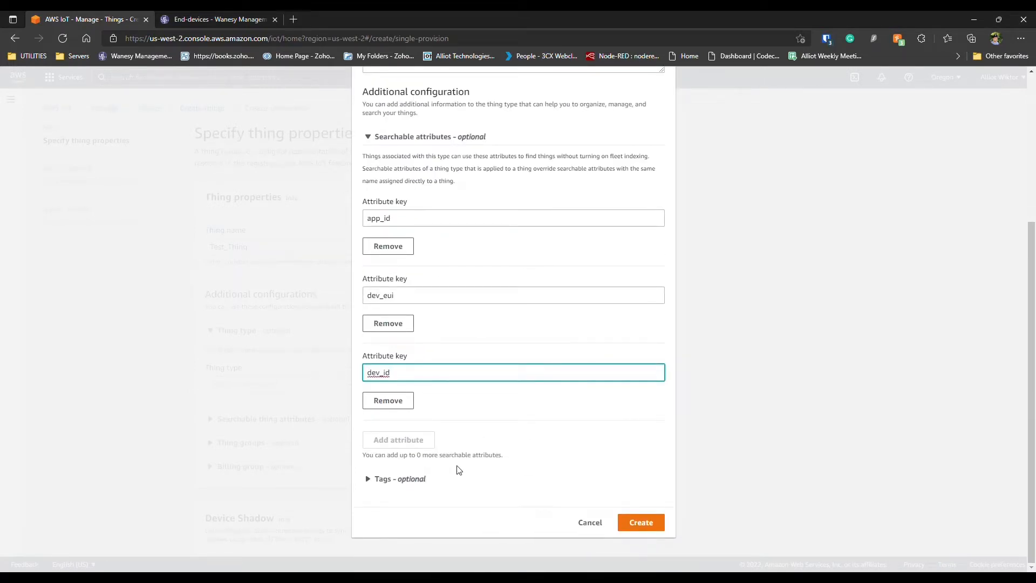
{"action": "left_click", "coordinate": [648, 523]}
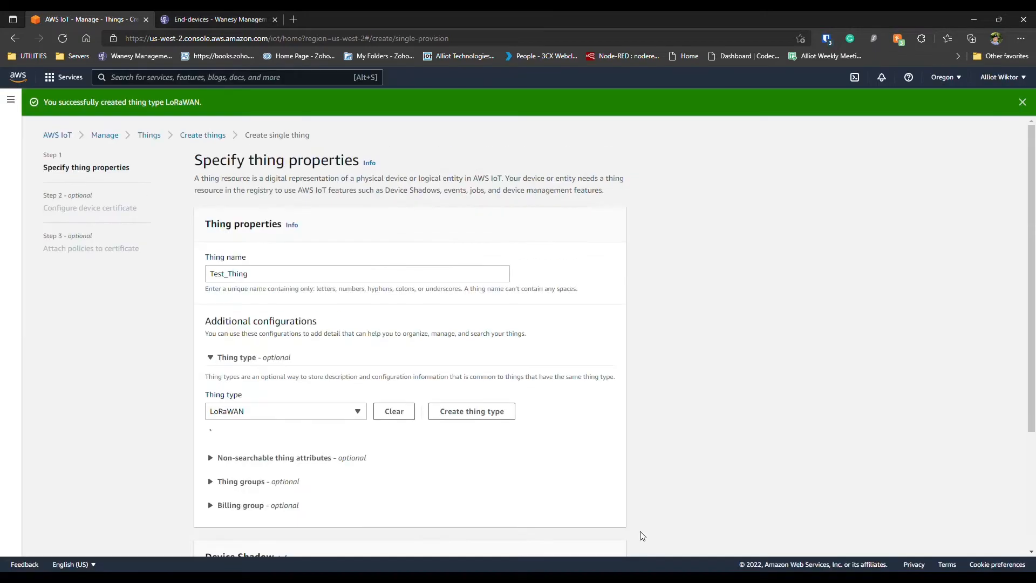
Copy the device EUI from the end-device's overview in Wanesy Management Center and return to the AWS thing form
{"action": "scroll", "coordinate": [632, 435], "scroll_direction": "down", "scroll_amount": 1}
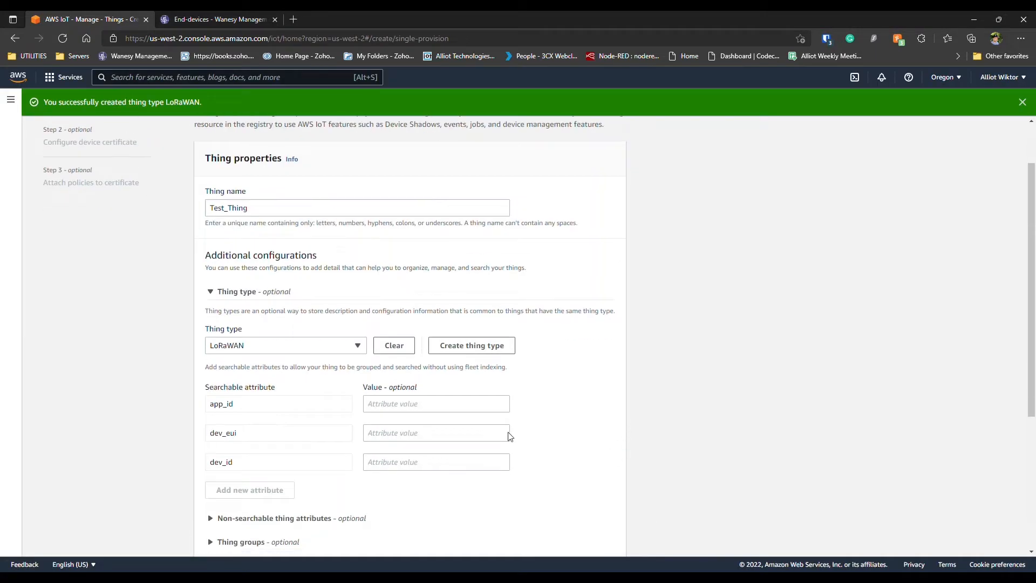
{"action": "left_click", "coordinate": [272, 18]}
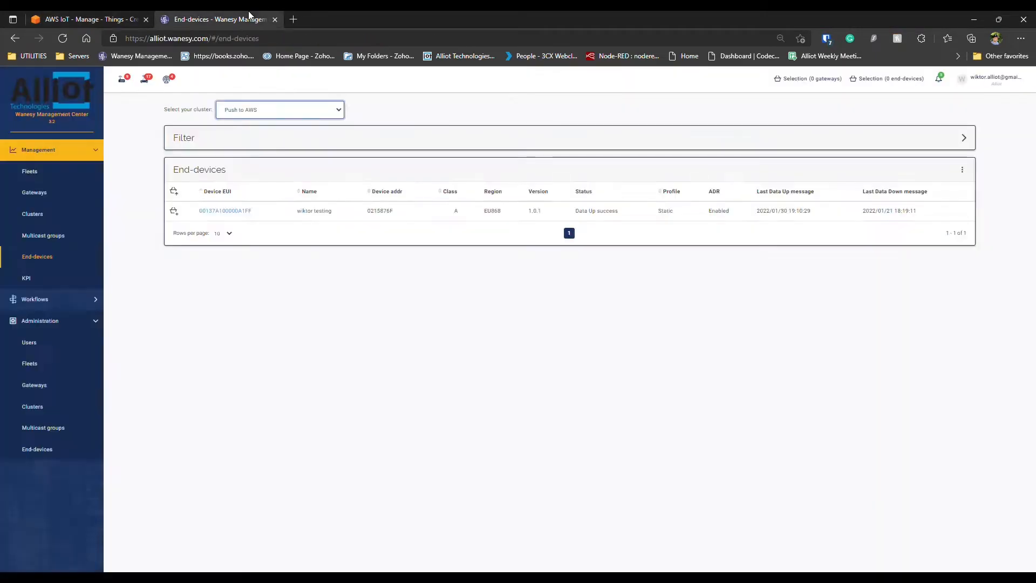
{"action": "left_click", "coordinate": [251, 212]}
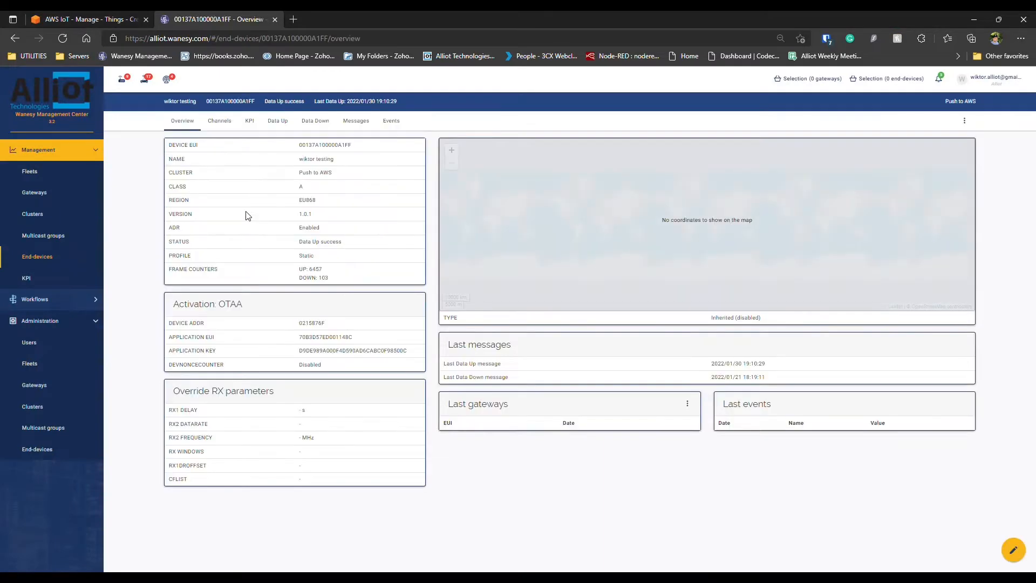
{"action": "double_click", "coordinate": [335, 144]}
{"action": "key", "text": "ctrl+c"}
{"action": "key", "text": "ctrl+Tab"}
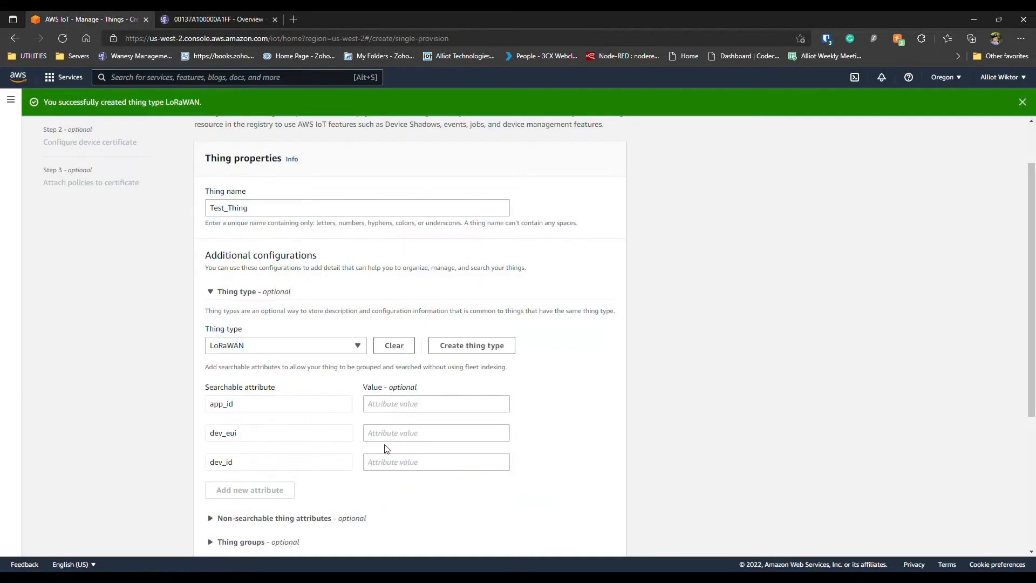
Set the searchable attributes app_id to TestAPP, dev_eui to the copied device EUI and dev_id to R711
{"action": "left_click", "coordinate": [387, 405]}
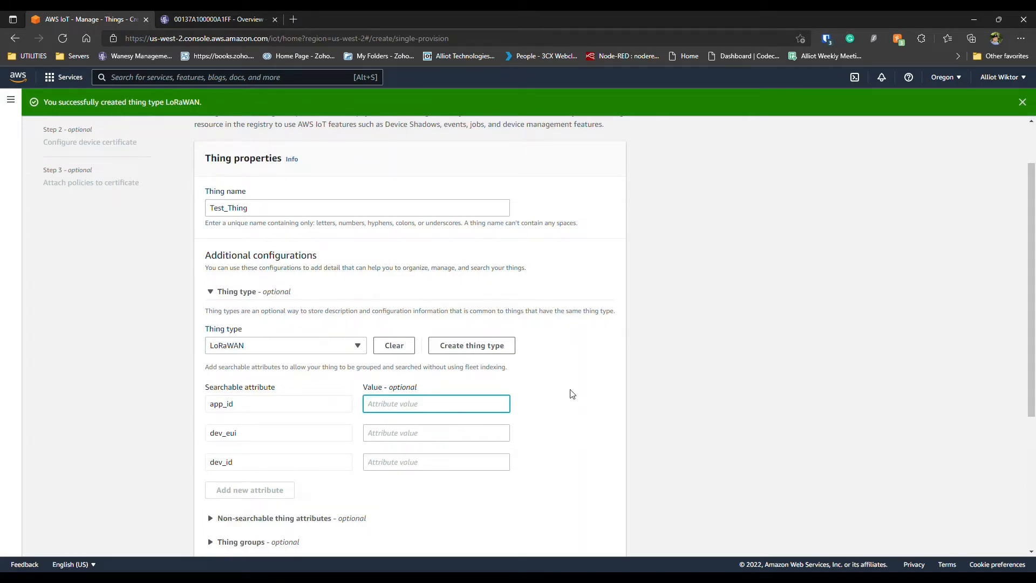
{"action": "type", "text": "TestAPP"}
{"action": "left_click", "coordinate": [429, 435]}
{"action": "key", "text": "ctrl+v"}
{"action": "left_click", "coordinate": [438, 468]}
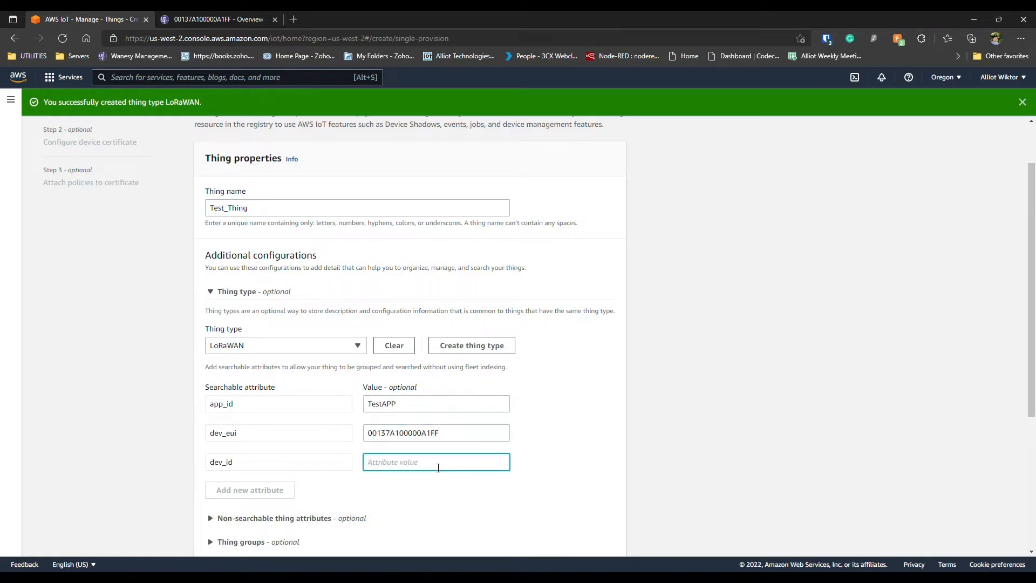
{"action": "type", "text": "R711"}
{"action": "left_click", "coordinate": [450, 491]}
{"action": "scroll", "coordinate": [454, 494], "scroll_direction": "down", "scroll_amount": 2}
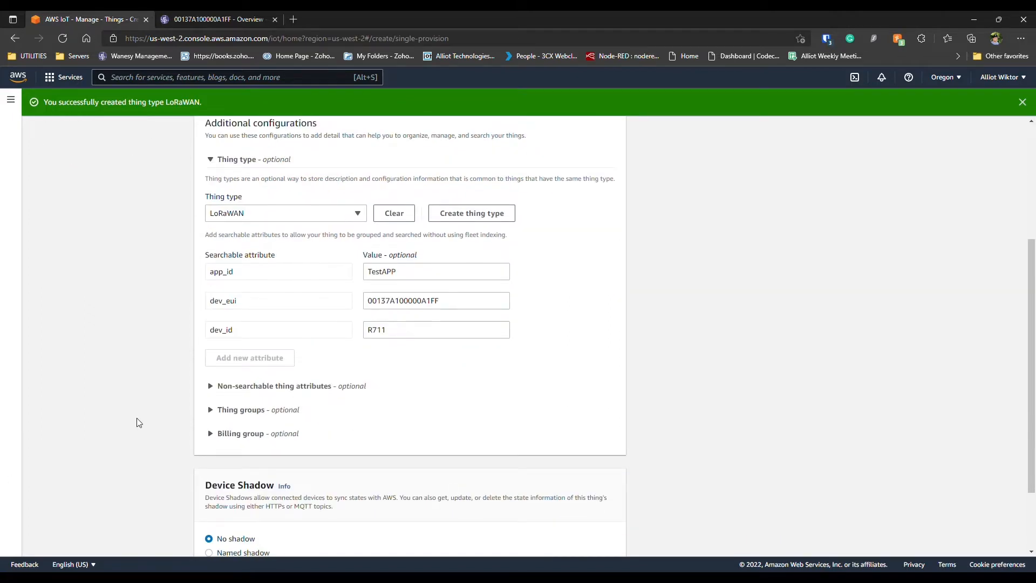
Add two non-searchable thing attributes with the keys app_eui and app_key
{"action": "left_click", "coordinate": [300, 387]}
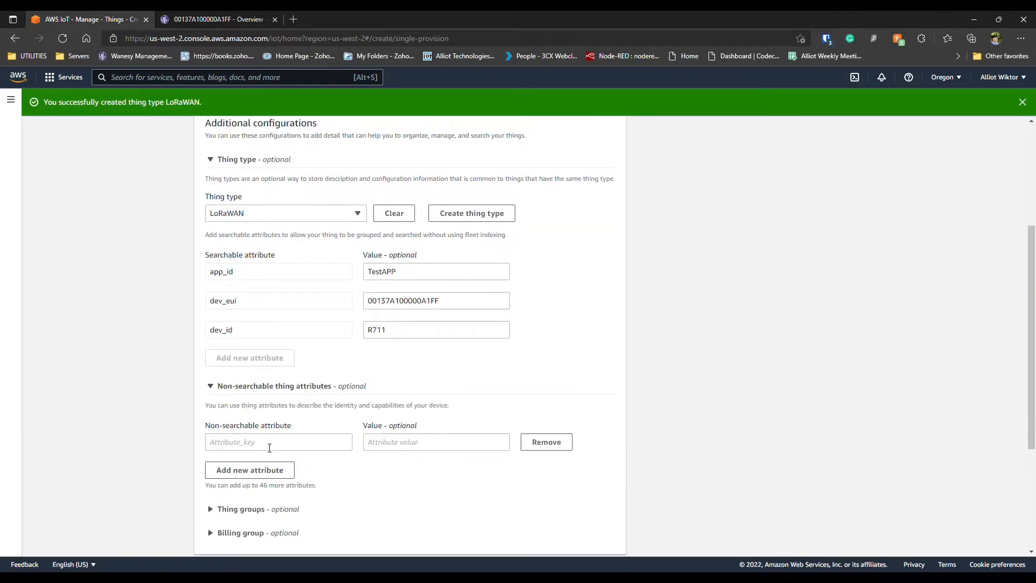
{"action": "left_click", "coordinate": [269, 442]}
{"action": "type", "text": "app_eui"}
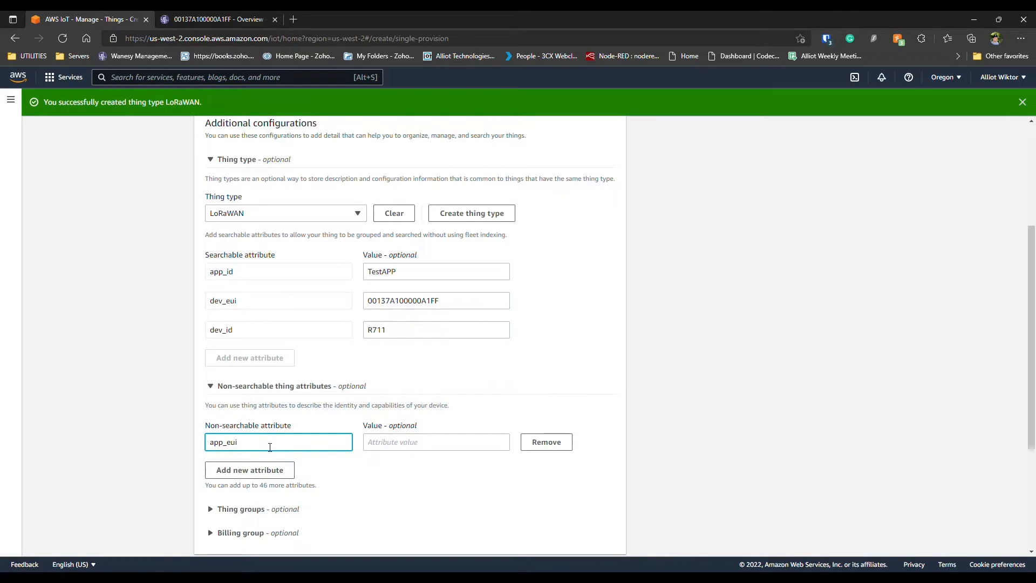
{"action": "left_click", "coordinate": [278, 474]}
{"action": "left_click", "coordinate": [280, 477]}
{"action": "type", "text": "app_key"}
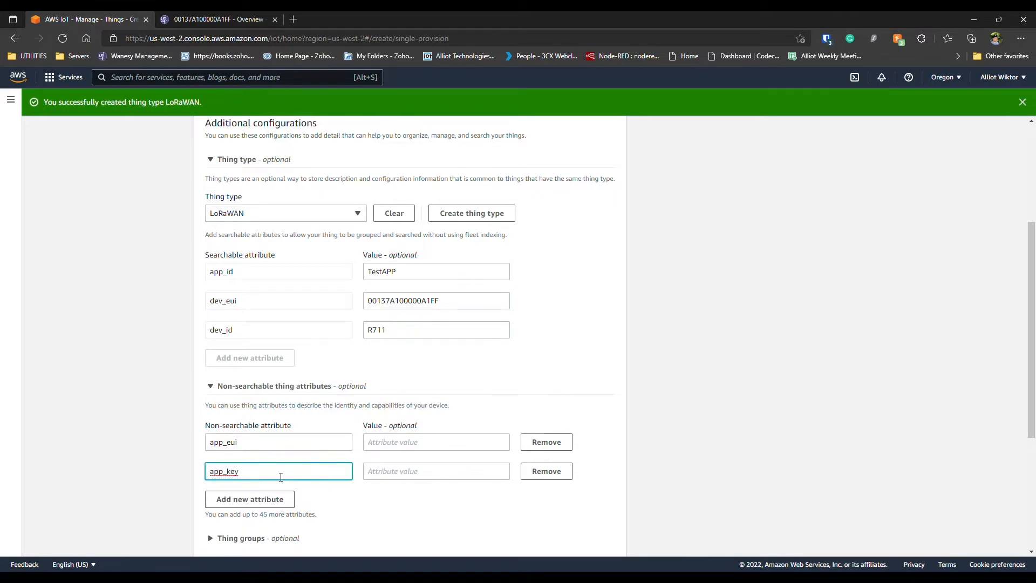
Copy the application EUI from the Wanesy device overview and paste it as the app_eui value in AWS IoT
{"action": "left_click", "coordinate": [269, 444]}
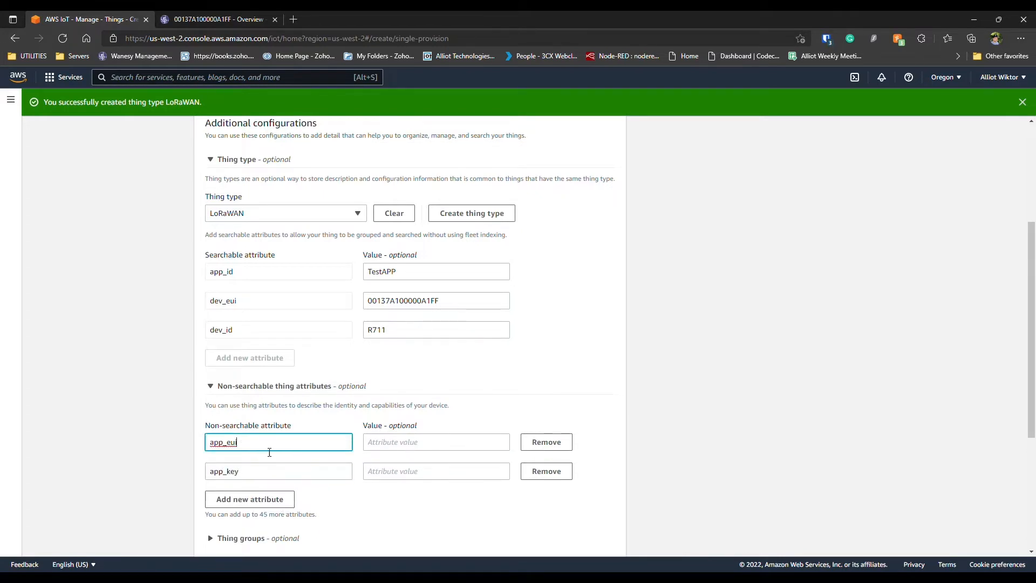
{"action": "left_click", "coordinate": [254, 16]}
{"action": "double_click", "coordinate": [182, 337]}
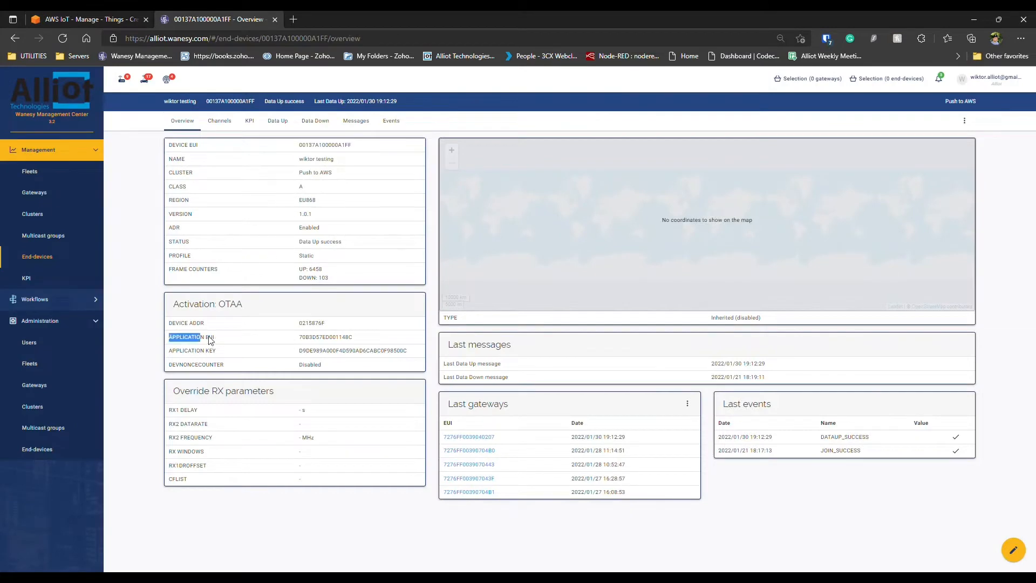
{"action": "double_click", "coordinate": [326, 336]}
{"action": "key", "text": "ctrl+c"}
{"action": "left_click", "coordinate": [129, 19]}
{"action": "key", "text": "ctrl+v"}
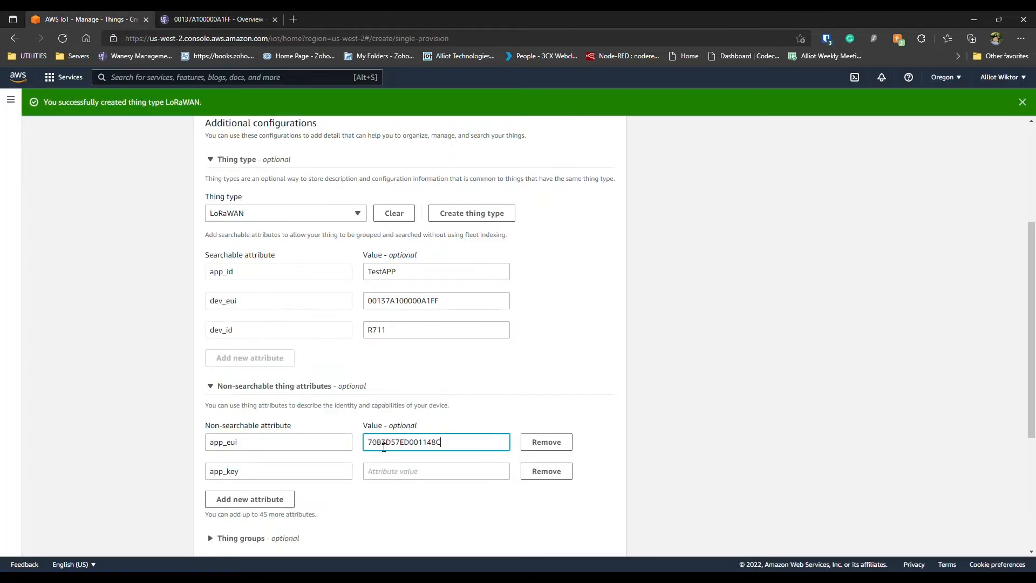
Copy the application key from the Wanesy device overview and paste it as the app_key value in AWS IoT
{"action": "key", "text": "ctrl+Tab"}
{"action": "double_click", "coordinate": [191, 352]}
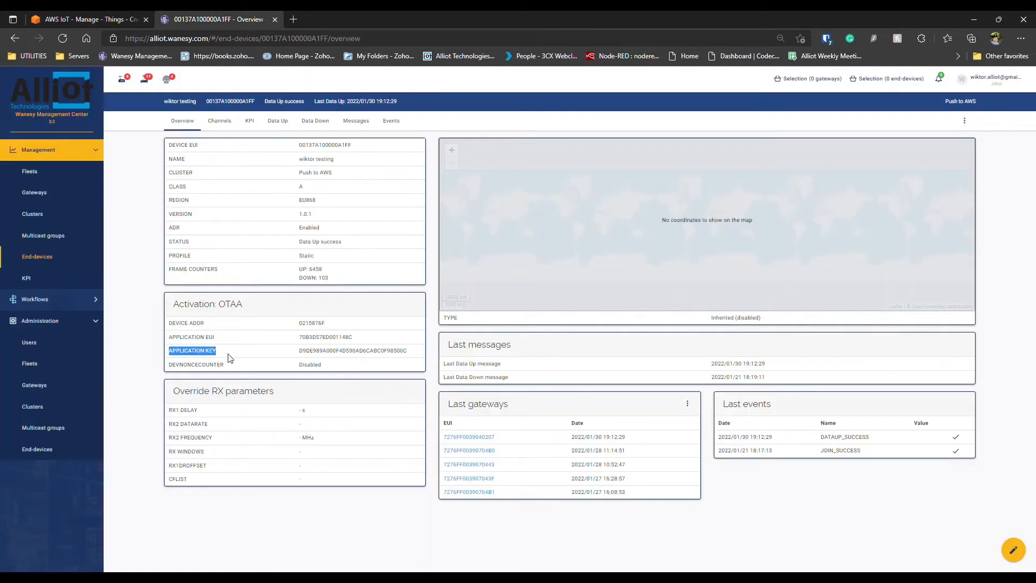
{"action": "double_click", "coordinate": [329, 352]}
{"action": "key", "text": "ctrl+c"}
{"action": "key", "text": "ctrl+Tab"}
{"action": "key", "text": "Tab"}
{"action": "key", "text": "Tab"}
{"action": "key", "text": "Tab"}
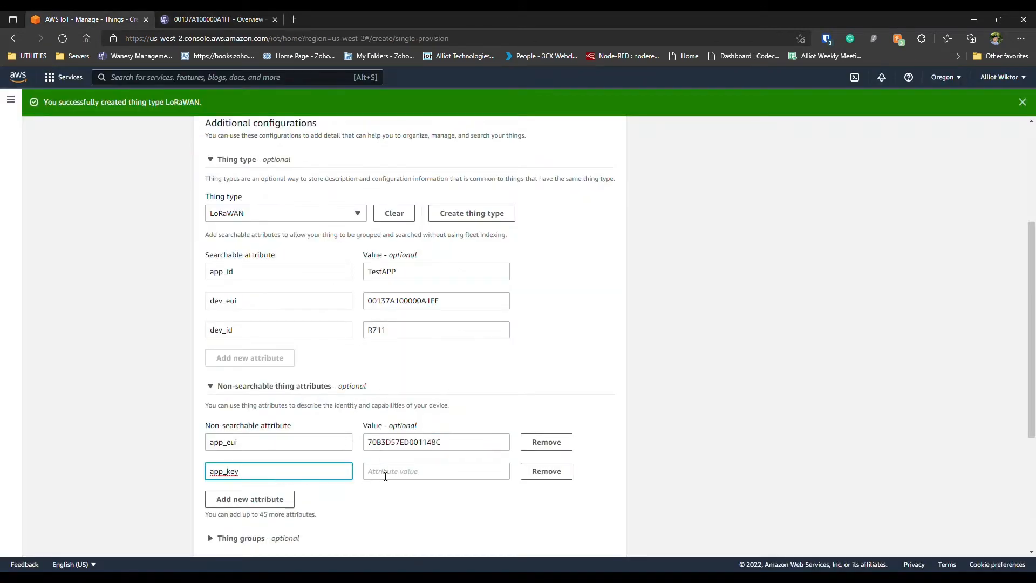
{"action": "key", "text": "ctrl+v"}
Keep the thing without a device shadow, skip creating a certificate and create the thing
{"action": "scroll", "coordinate": [383, 496], "scroll_direction": "down", "scroll_amount": 3}
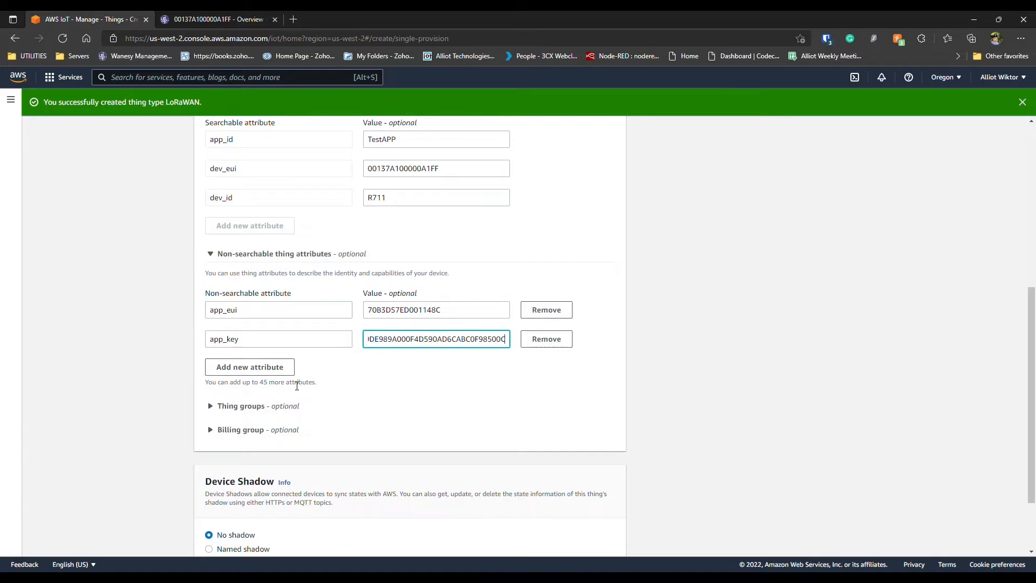
{"action": "scroll", "coordinate": [399, 416], "scroll_direction": "down", "scroll_amount": 2}
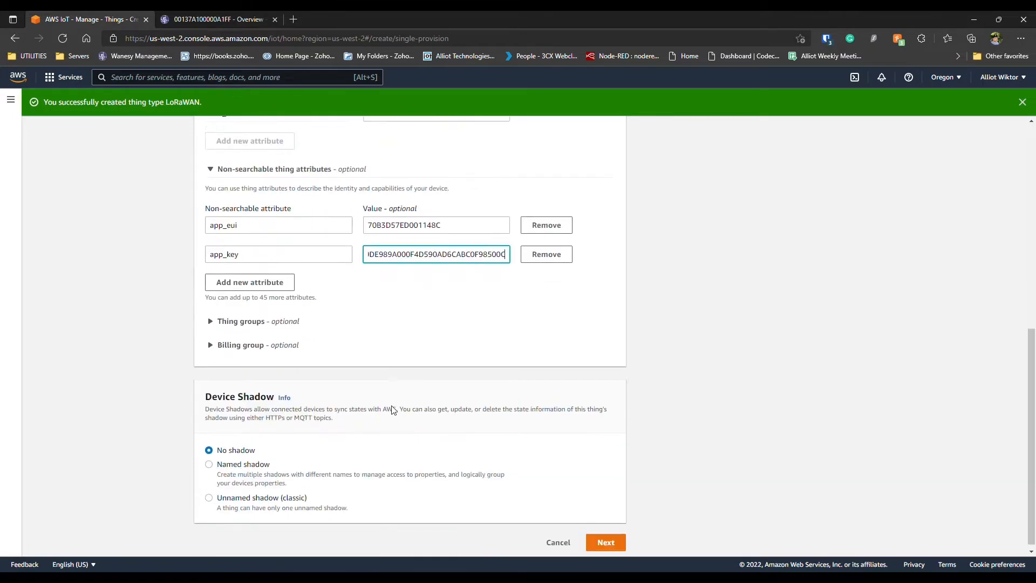
{"action": "left_click", "coordinate": [607, 537]}
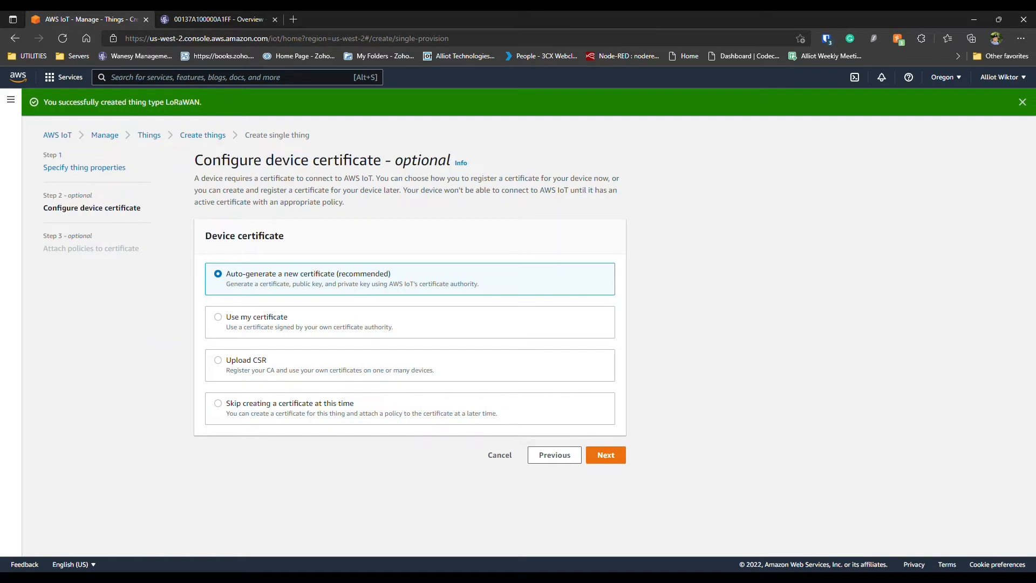
{"action": "left_click", "coordinate": [263, 417]}
{"action": "left_click", "coordinate": [596, 459]}
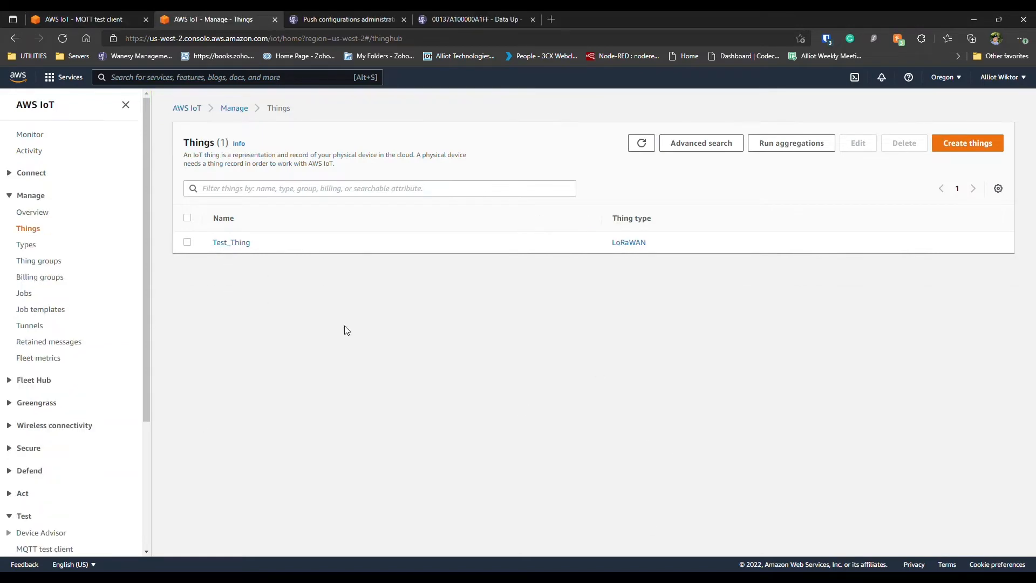
Open the device data endpoint settings from Test_Thing's Interact information and select the endpoint address
{"action": "left_click", "coordinate": [239, 244]}
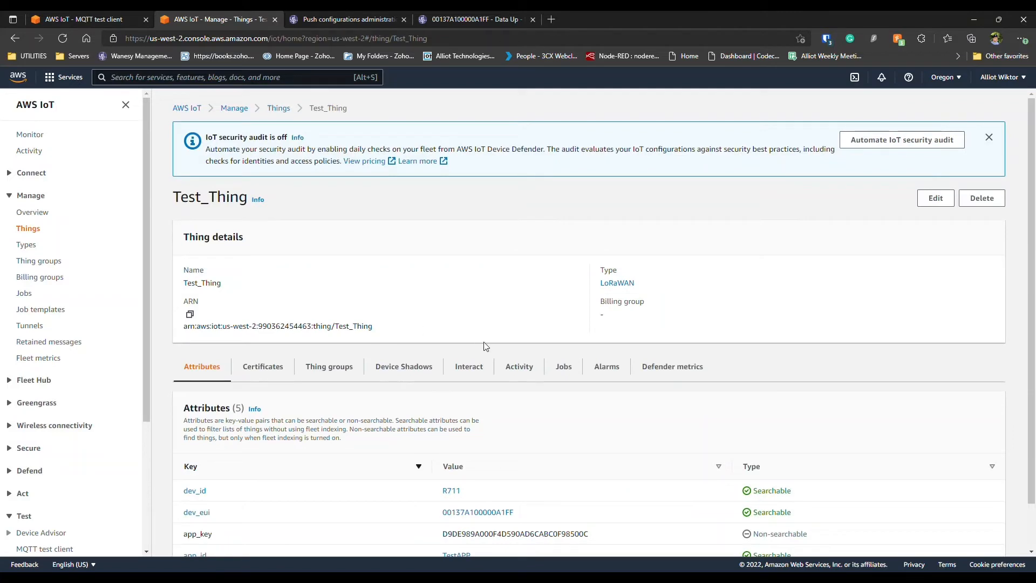
{"action": "left_click", "coordinate": [485, 371]}
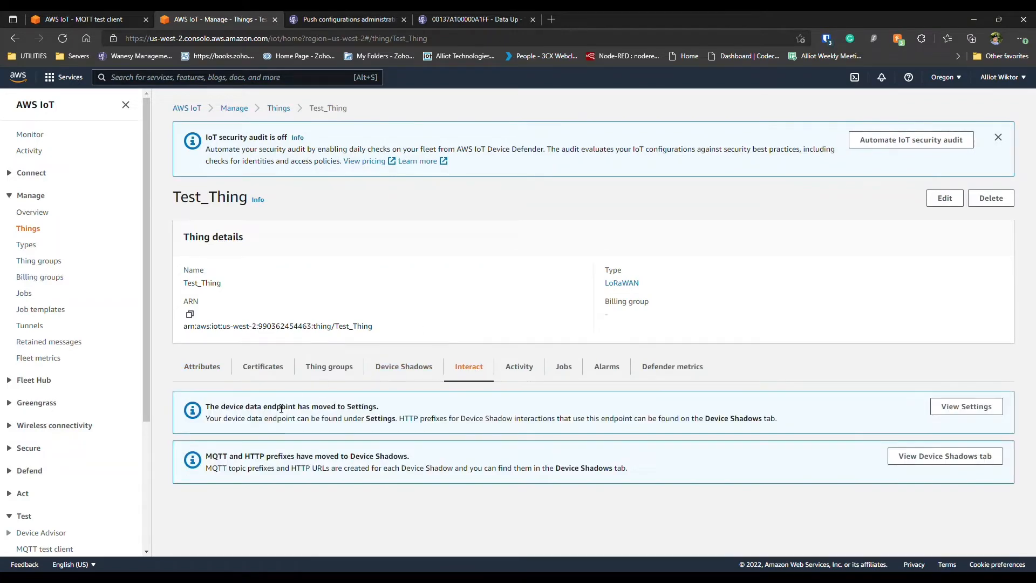
{"action": "left_click", "coordinate": [966, 413]}
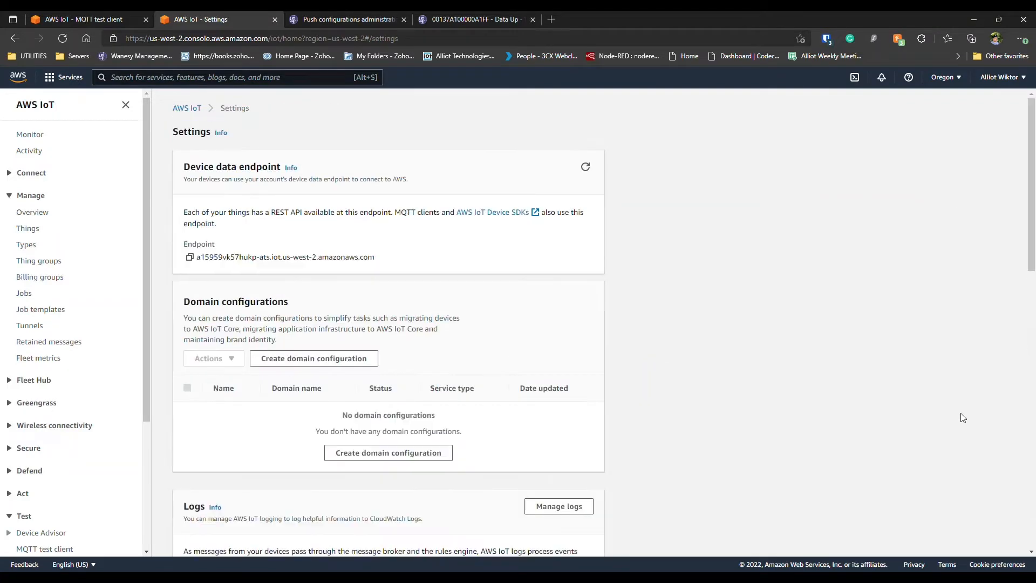
{"action": "left_click_drag", "start_coordinate": [375, 258], "coordinate": [196, 259]}
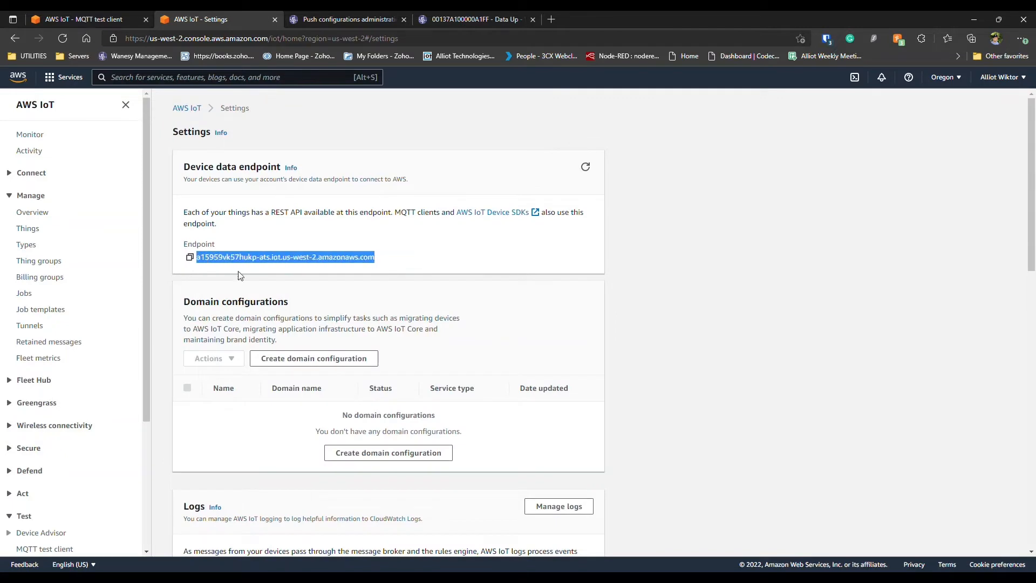
Copy the device data endpoint address
{"action": "left_click", "coordinate": [190, 257]}
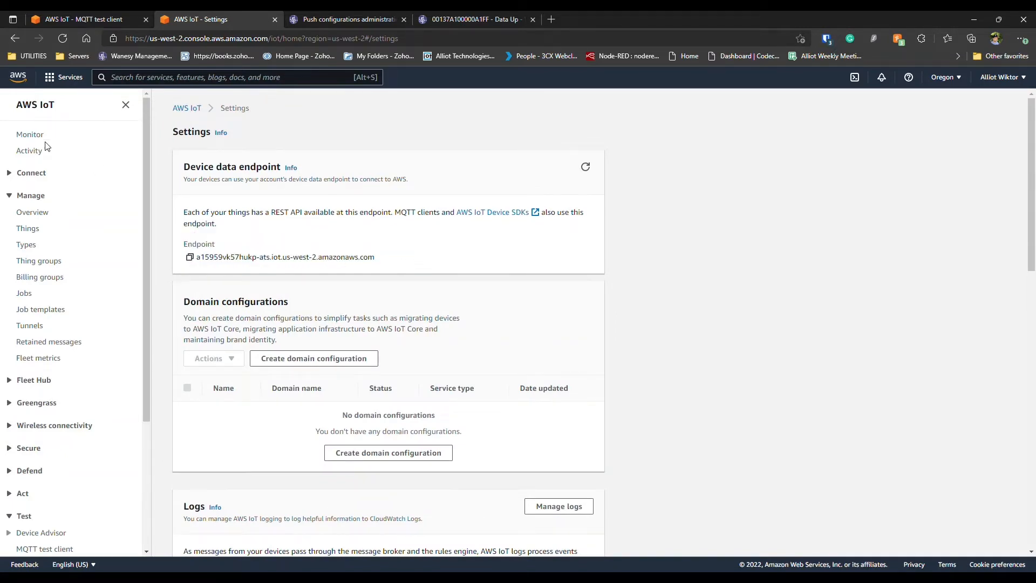
Create a named device shadow called raw_payload for Test_Thing
{"action": "left_click", "coordinate": [28, 228]}
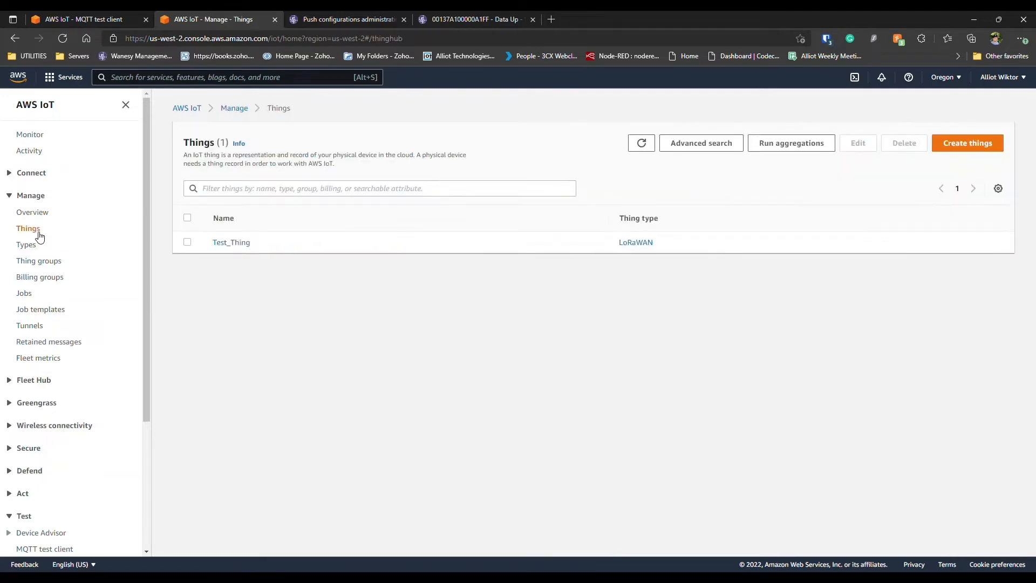
{"action": "left_click", "coordinate": [238, 244]}
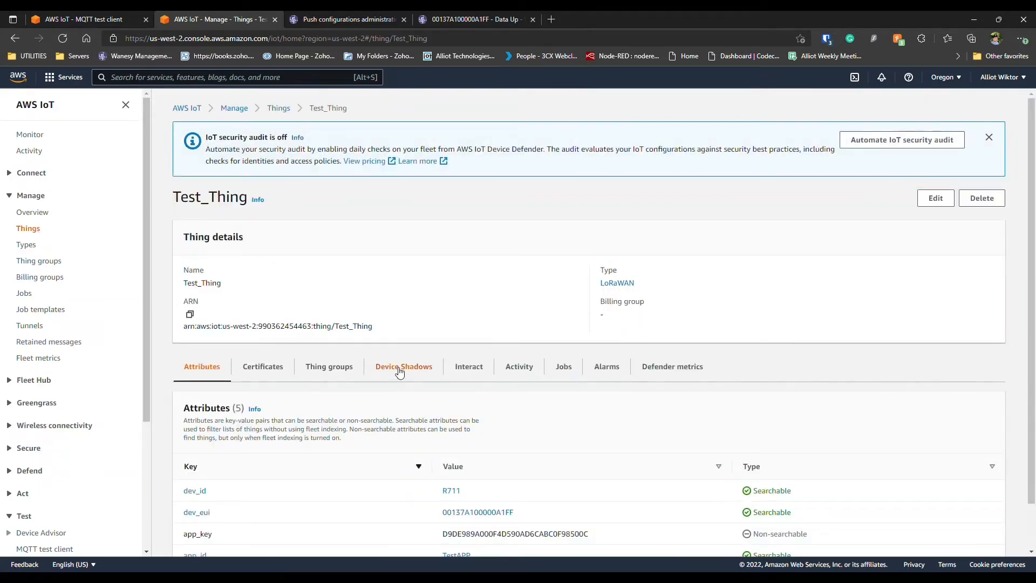
{"action": "left_click", "coordinate": [399, 370]}
{"action": "left_click", "coordinate": [964, 412]}
{"action": "left_click", "coordinate": [523, 363]}
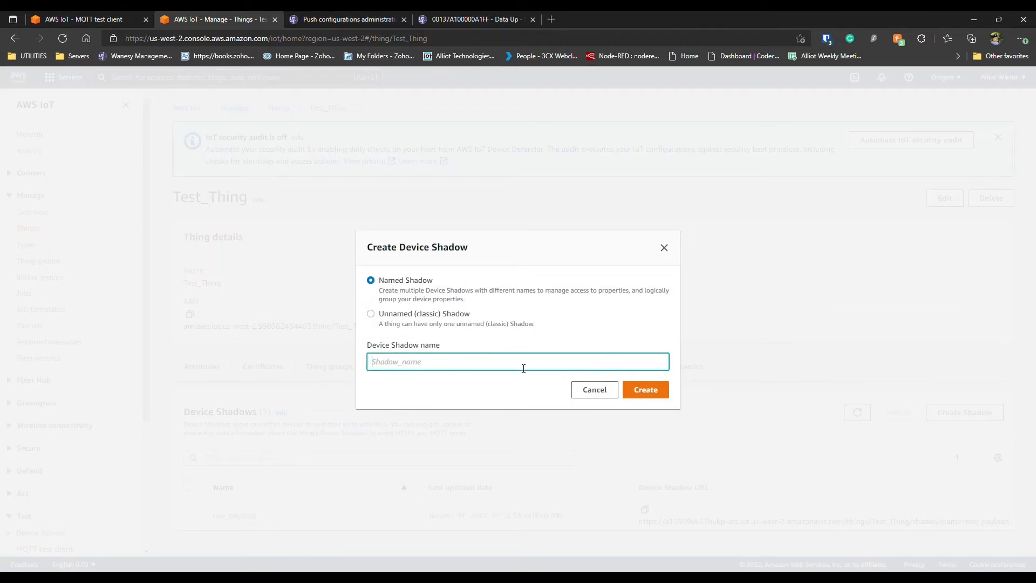
{"action": "type", "text": "raw_payload"}
{"action": "left_click", "coordinate": [661, 393]}
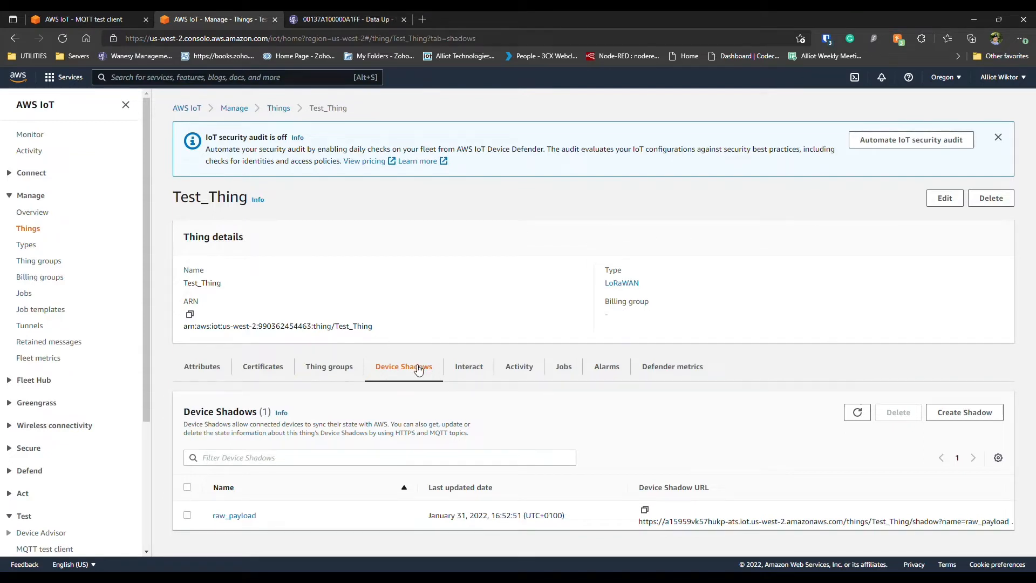
Copy the MQTT topic prefix of the raw_payload shadow and examine its state document and Device Shadow URL
{"action": "left_click", "coordinate": [234, 515]}
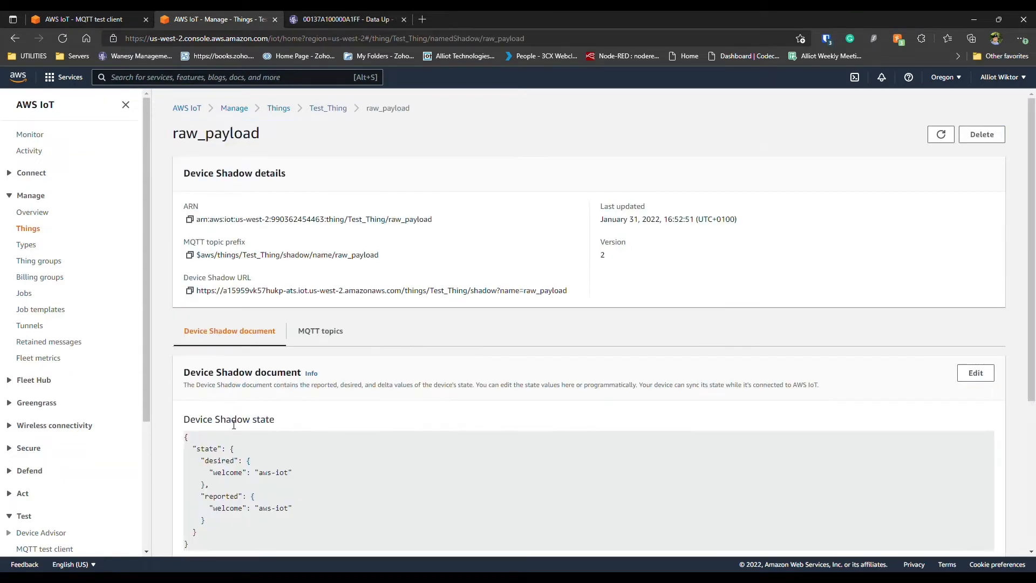
{"action": "triple_click", "coordinate": [198, 255]}
{"action": "left_click", "coordinate": [189, 254]}
{"action": "scroll", "coordinate": [378, 259], "scroll_direction": "down", "scroll_amount": 2}
{"action": "scroll", "coordinate": [377, 259], "scroll_direction": "up", "scroll_amount": 2}
{"action": "left_click_drag", "start_coordinate": [573, 294], "coordinate": [196, 291]}
{"action": "left_click", "coordinate": [269, 282]}
Create a new certificate for Test_Thing and activate it
{"action": "left_click", "coordinate": [327, 109]}
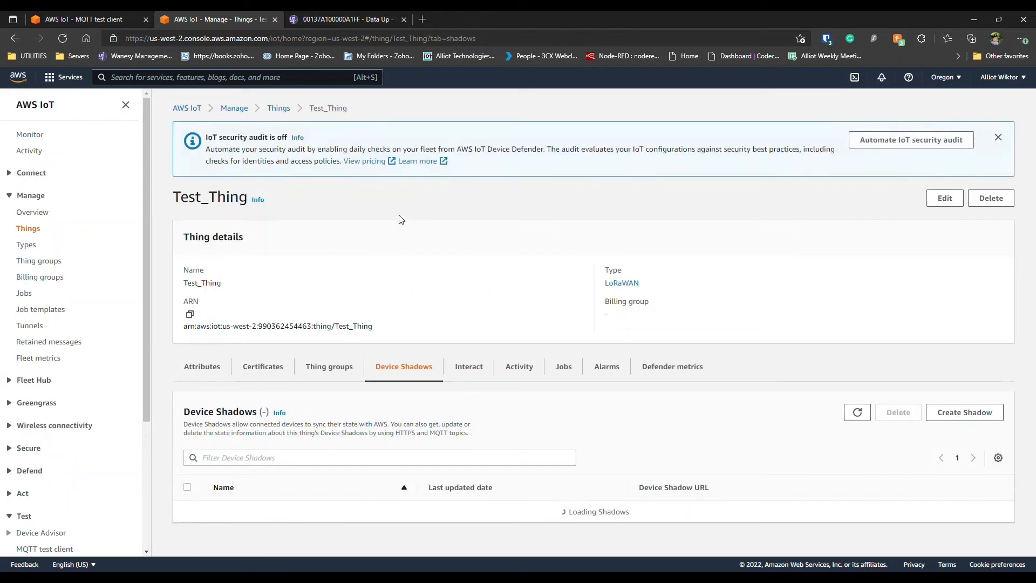
{"action": "left_click", "coordinate": [269, 369]}
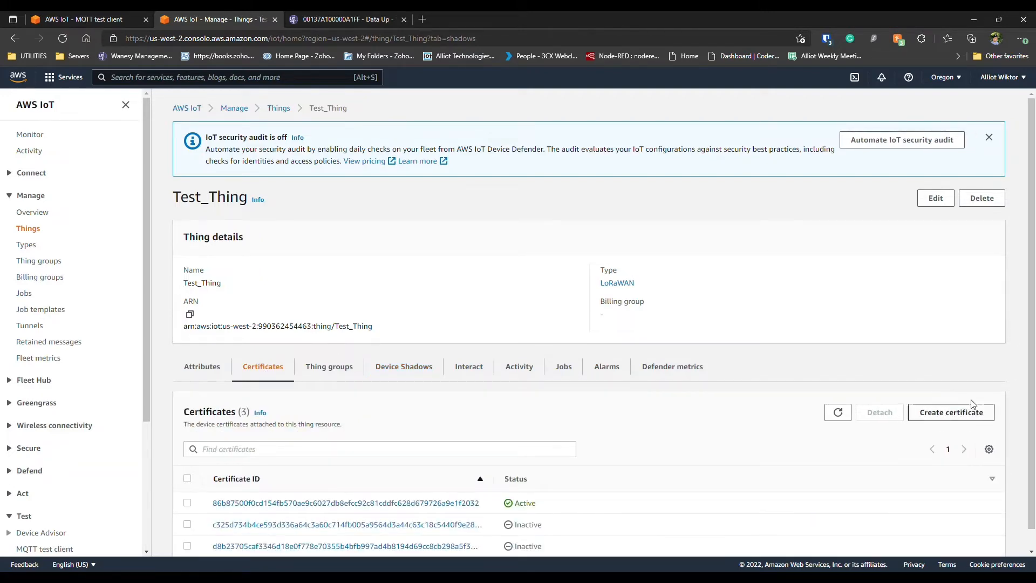
{"action": "left_click", "coordinate": [942, 415]}
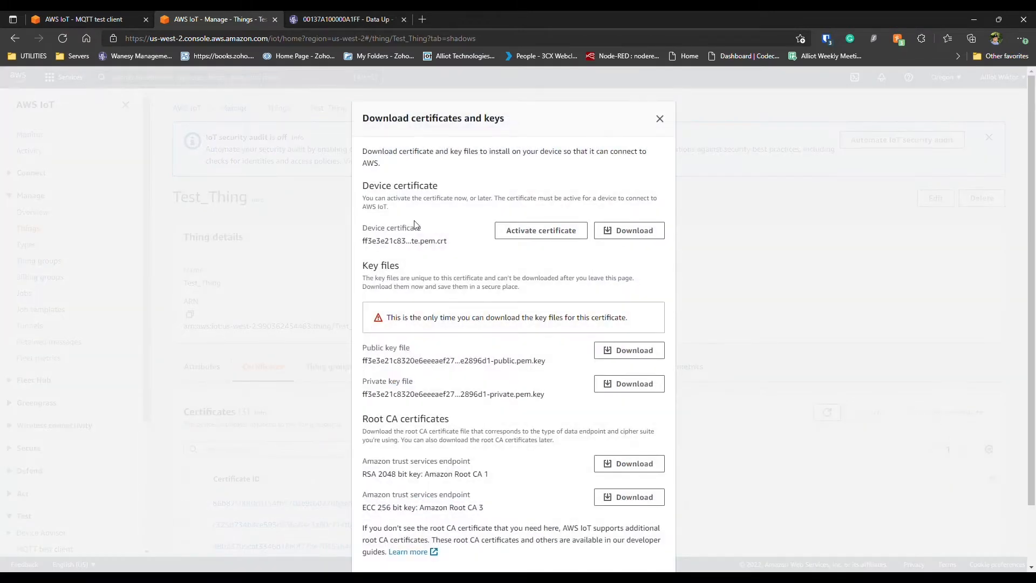
{"action": "left_click_drag", "start_coordinate": [369, 233], "coordinate": [431, 231]}
{"action": "left_click", "coordinate": [439, 238]}
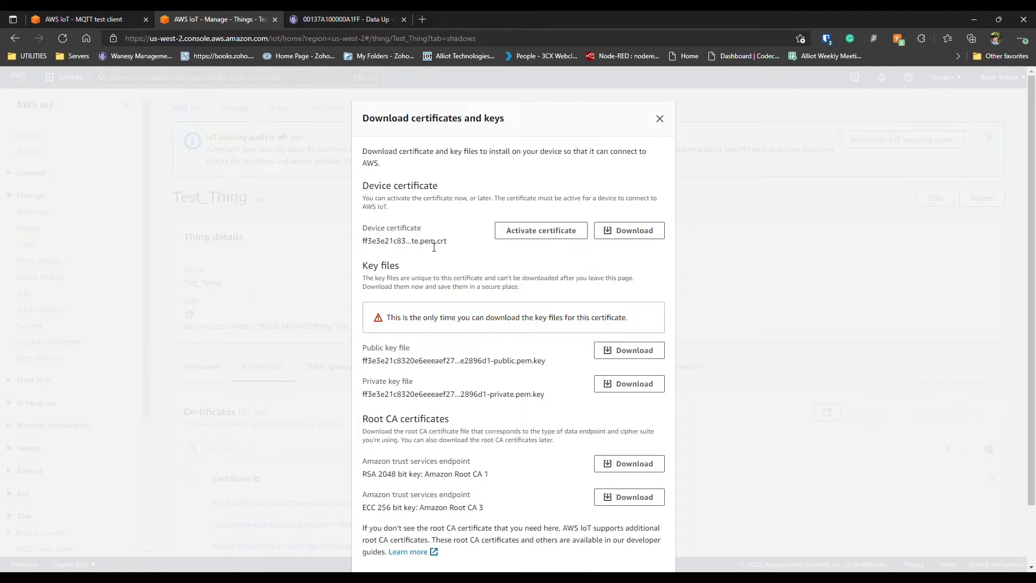
{"action": "left_click", "coordinate": [542, 232]}
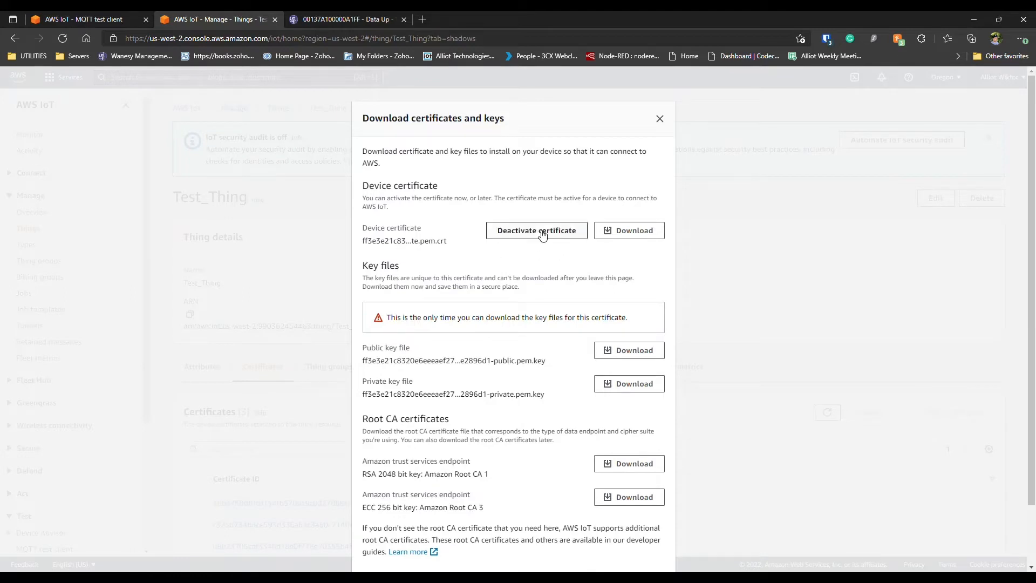
Download the new device certificate and its private key file
{"action": "left_click", "coordinate": [633, 232]}
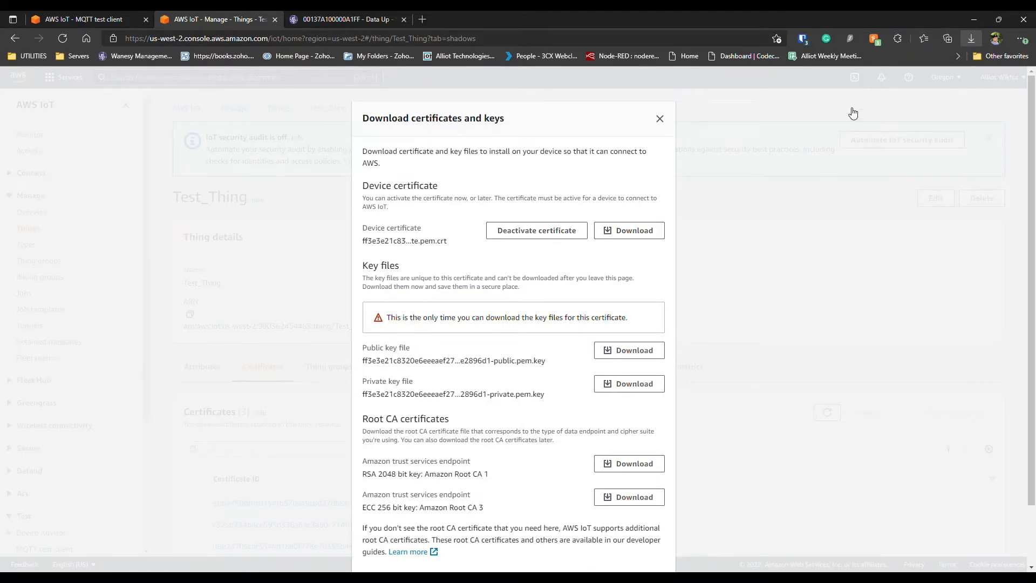
{"action": "left_click_drag", "start_coordinate": [350, 368], "coordinate": [424, 382]}
{"action": "left_click", "coordinate": [433, 386]}
{"action": "left_click", "coordinate": [625, 384]}
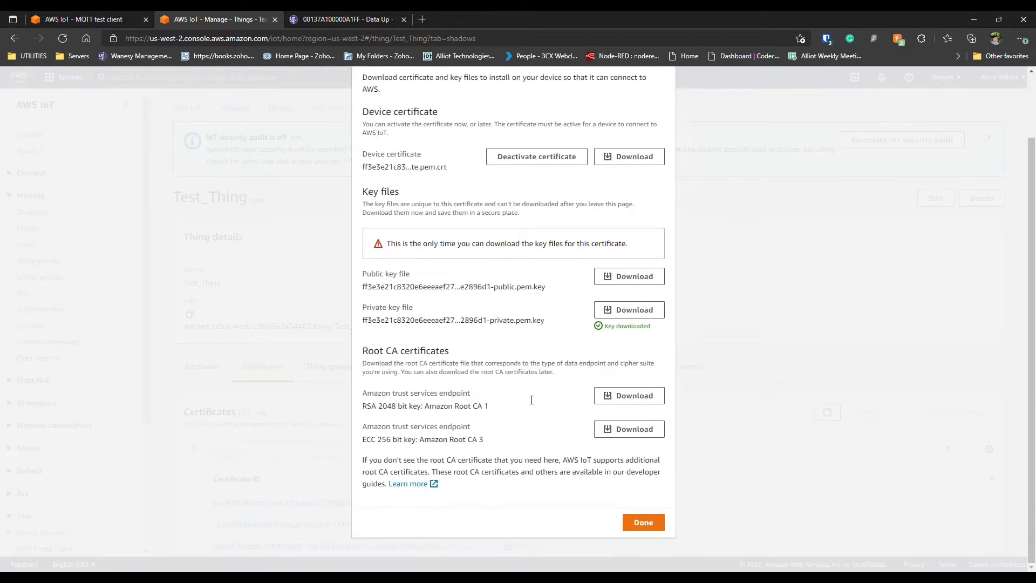
Download the RSA 2048 bit Amazon Root CA 1 certificate
{"action": "scroll", "coordinate": [532, 398], "scroll_direction": "down", "scroll_amount": 2}
{"action": "left_click_drag", "start_coordinate": [361, 410], "coordinate": [493, 412]}
{"action": "left_click", "coordinate": [493, 413]}
{"action": "left_click", "coordinate": [622, 398]}
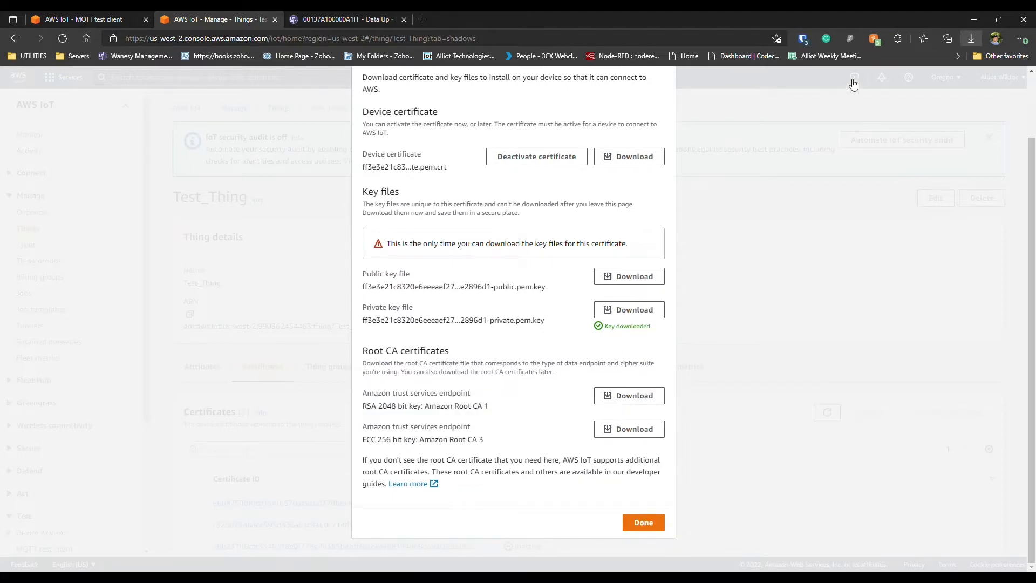
Download the public key file as well and finish the certificate and key downloads
{"action": "left_click", "coordinate": [642, 524]}
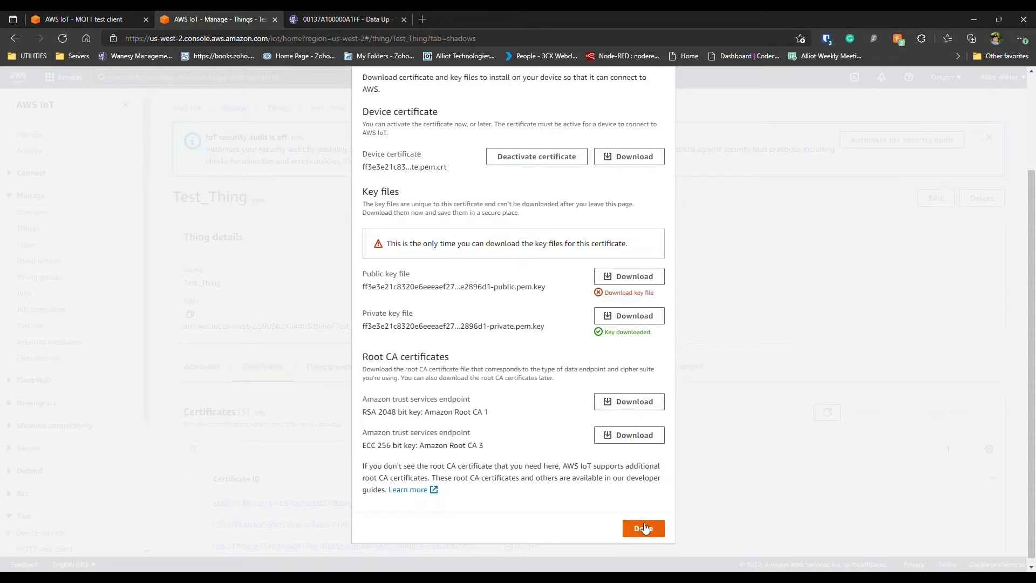
{"action": "triple_click", "coordinate": [370, 279]}
{"action": "left_click", "coordinate": [629, 276]}
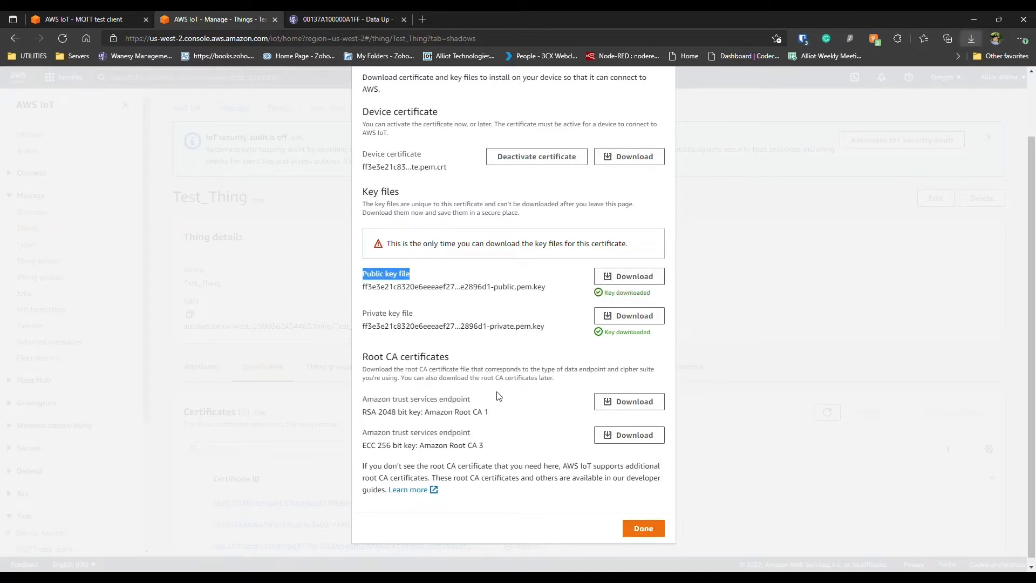
{"action": "left_click", "coordinate": [661, 235]}
{"action": "left_click", "coordinate": [654, 528]}
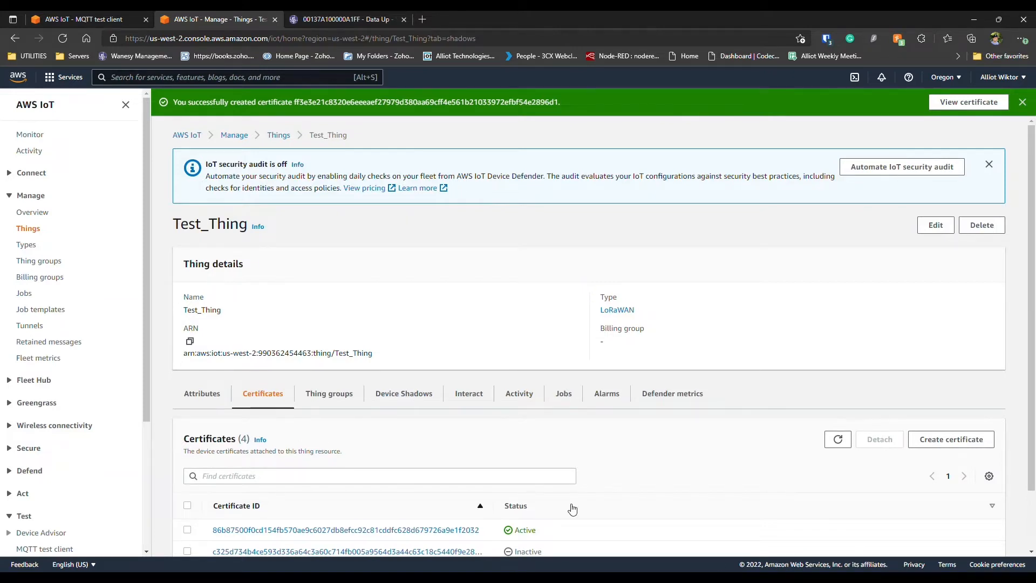
Check Test_Thing's certificate list and open the AWS IoT security policies
{"action": "scroll", "coordinate": [645, 305], "scroll_direction": "down", "scroll_amount": 2}
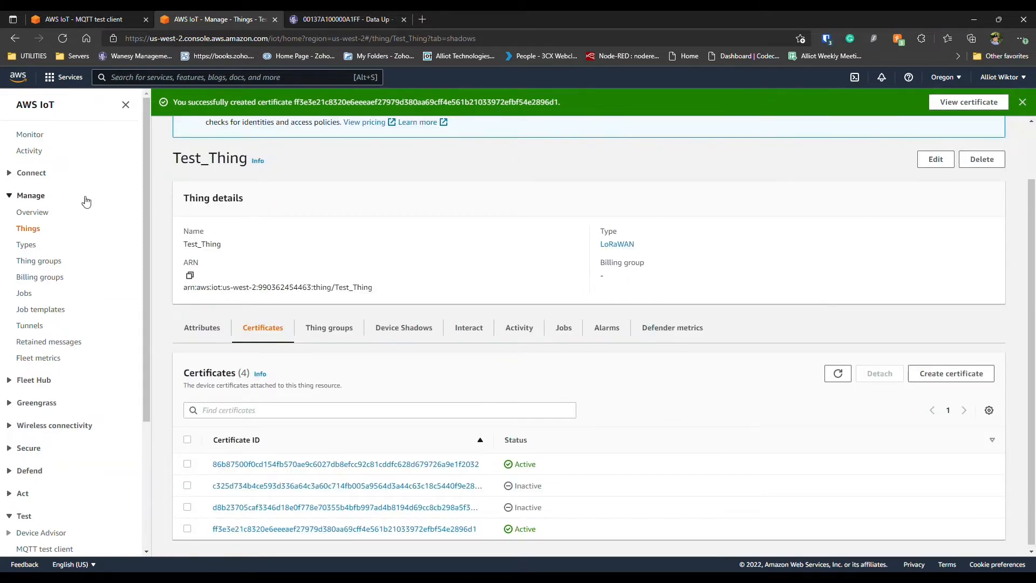
{"action": "scroll", "coordinate": [49, 437], "scroll_direction": "down", "scroll_amount": 2}
{"action": "left_click", "coordinate": [25, 378]}
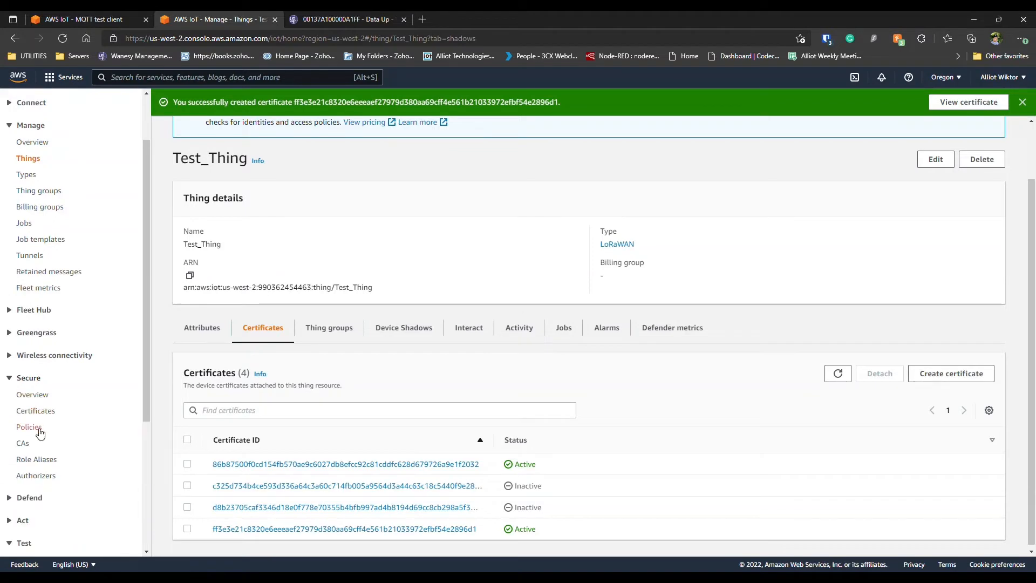
{"action": "left_click", "coordinate": [35, 430]}
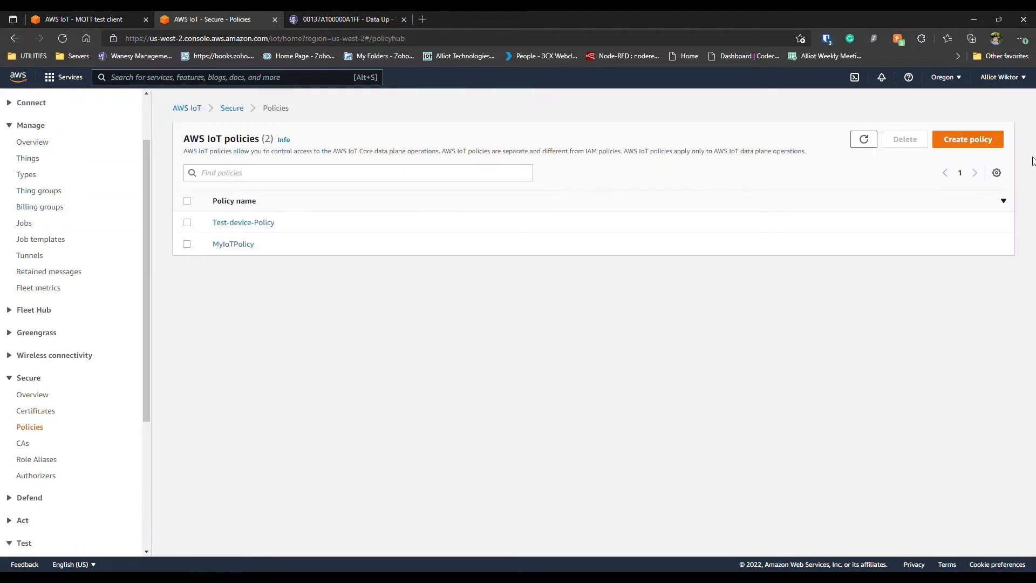
{"action": "left_click", "coordinate": [966, 140]}
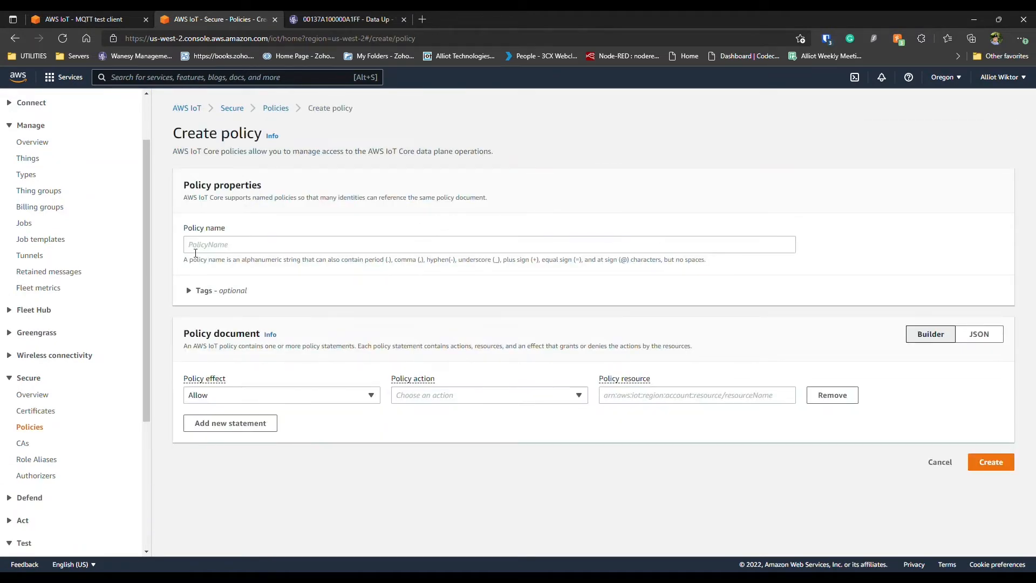
{"action": "left_click", "coordinate": [195, 251]}
{"action": "left_click", "coordinate": [276, 108]}
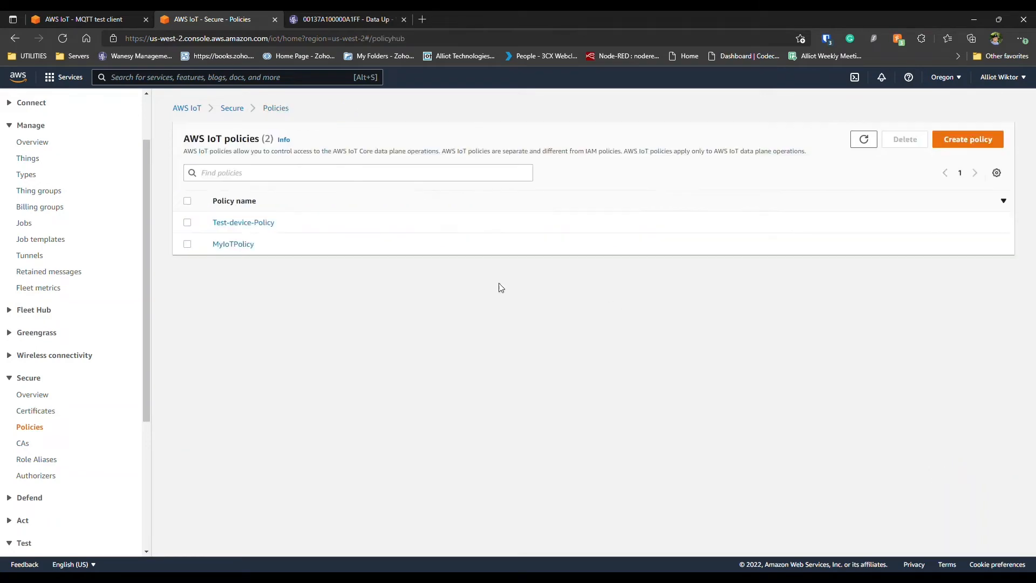
Review the statements of MyIoTPolicy and open its active version for editing
{"action": "left_click", "coordinate": [232, 246]}
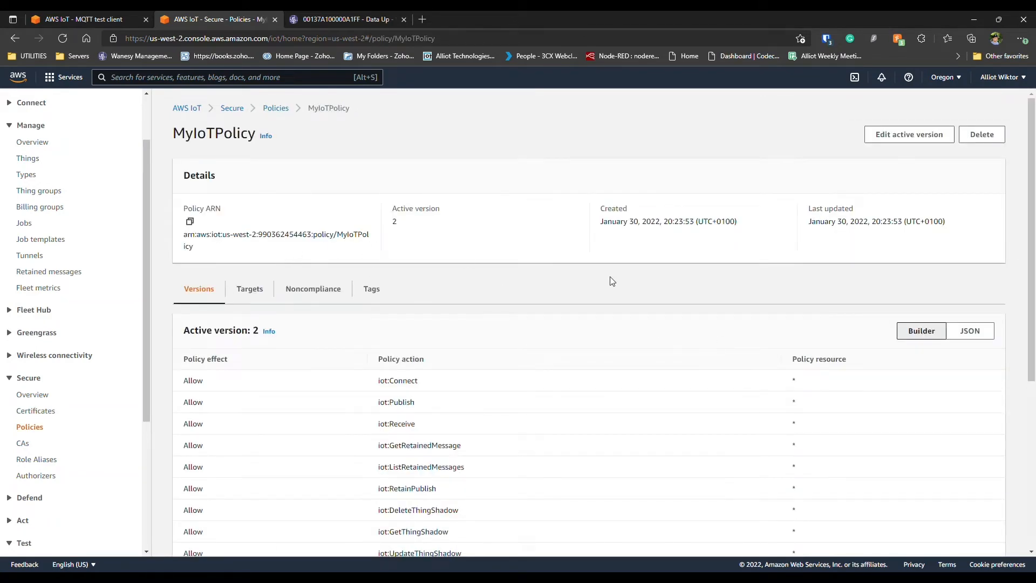
{"action": "scroll", "coordinate": [615, 282], "scroll_direction": "down", "scroll_amount": 3}
{"action": "scroll", "coordinate": [617, 283], "scroll_direction": "up", "scroll_amount": 3}
{"action": "left_click", "coordinate": [908, 135]}
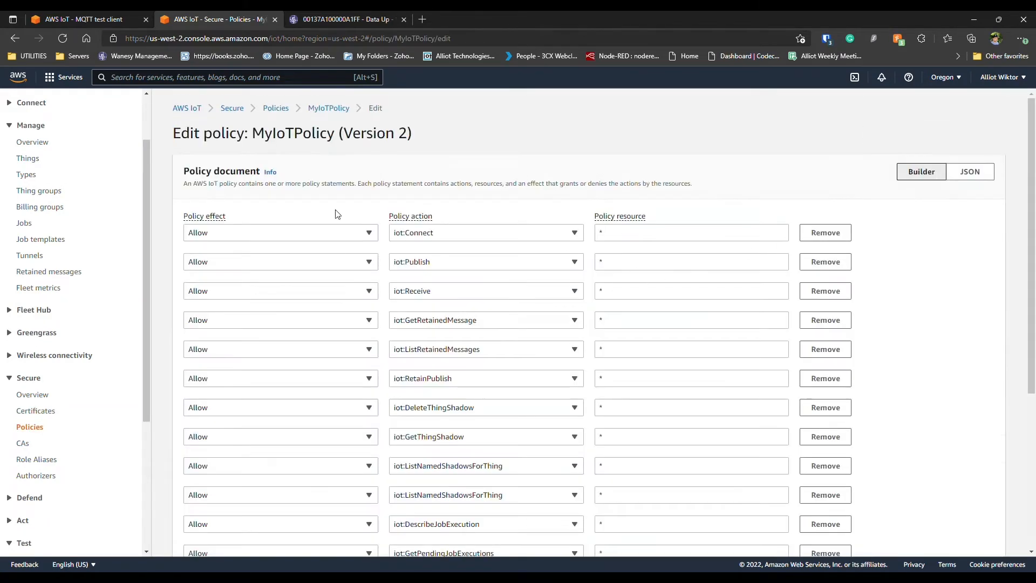
Examine the policy actions available for the iot:Connect statement and the resource it applies to
{"action": "left_click", "coordinate": [438, 238]}
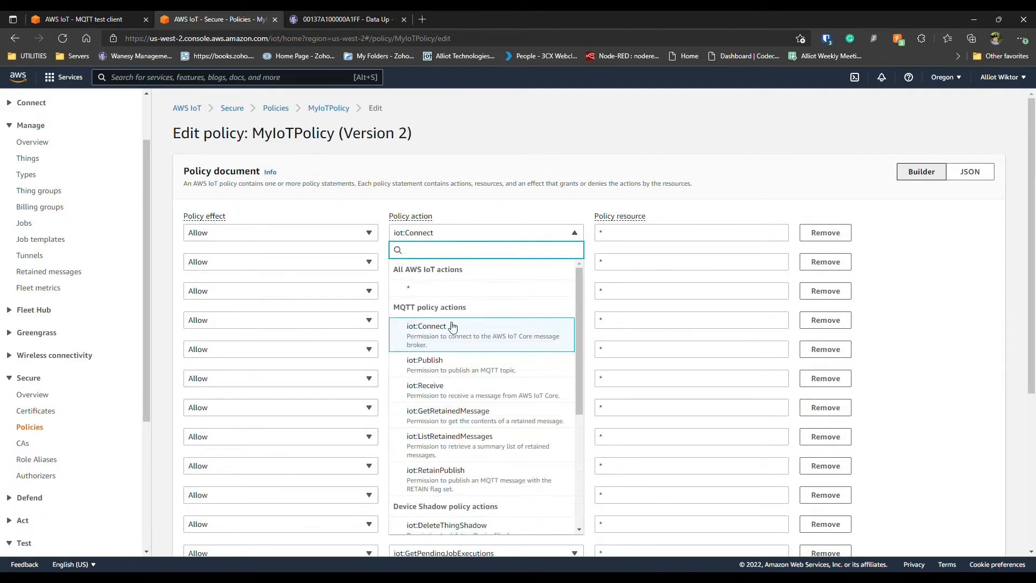
{"action": "scroll", "coordinate": [475, 324], "scroll_direction": "down", "scroll_amount": 5}
{"action": "scroll", "coordinate": [452, 449], "scroll_direction": "down", "scroll_amount": 2}
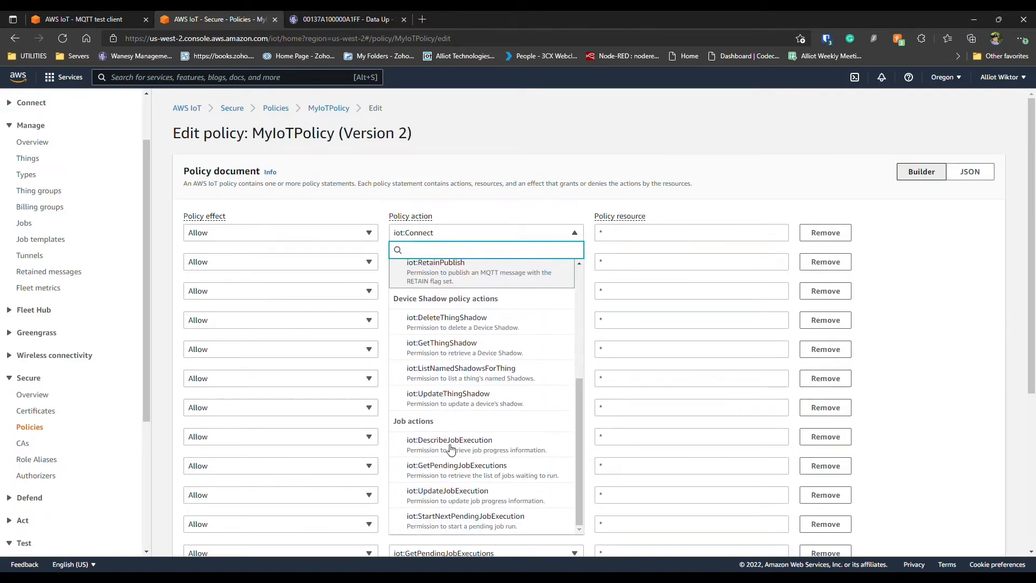
{"action": "scroll", "coordinate": [463, 428], "scroll_direction": "up", "scroll_amount": 5}
{"action": "left_click", "coordinate": [636, 240]}
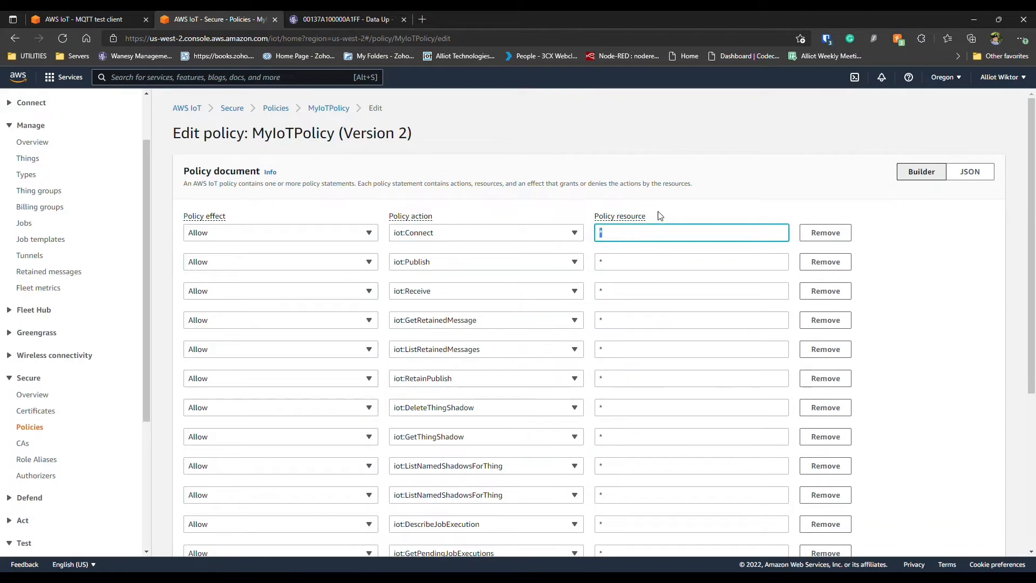
Save MyIoTPolicy as a new version without setting it as the active one
{"action": "scroll", "coordinate": [892, 248], "scroll_direction": "down", "scroll_amount": 5}
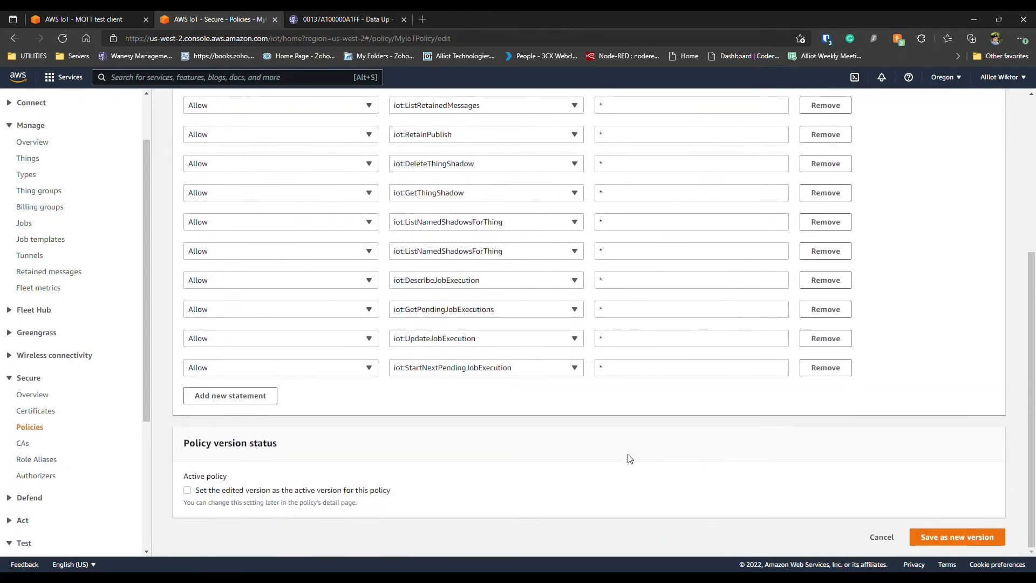
{"action": "left_click", "coordinate": [929, 537]}
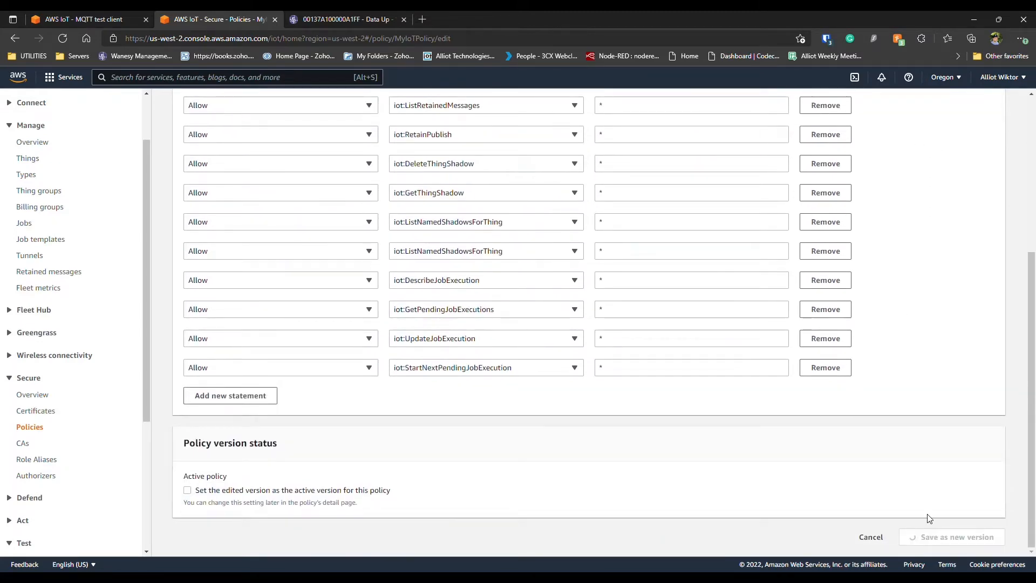
{"action": "scroll", "coordinate": [171, 124], "scroll_direction": "down", "scroll_amount": 2}
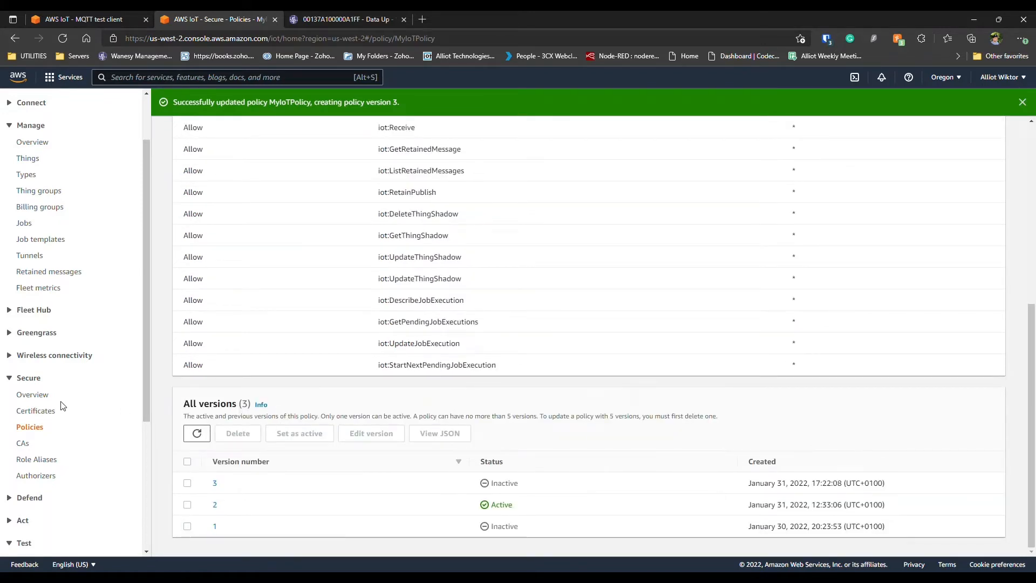
Open the last active certificate in Test_Thing's certificate list
{"action": "scroll", "coordinate": [61, 406], "scroll_direction": "up", "scroll_amount": 3}
{"action": "left_click", "coordinate": [28, 231]}
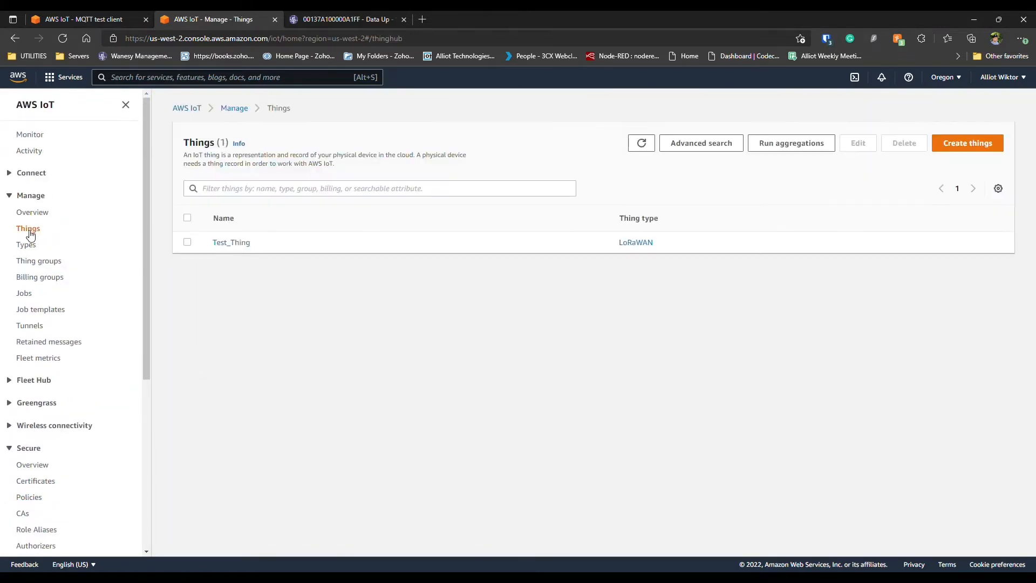
{"action": "left_click", "coordinate": [236, 243]}
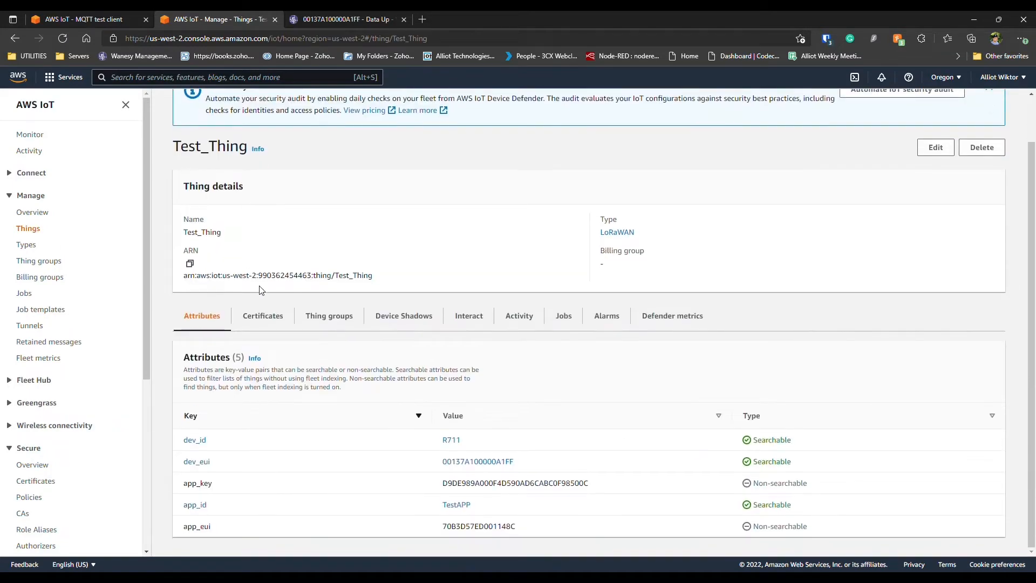
{"action": "scroll", "coordinate": [411, 378], "scroll_direction": "down", "scroll_amount": 1}
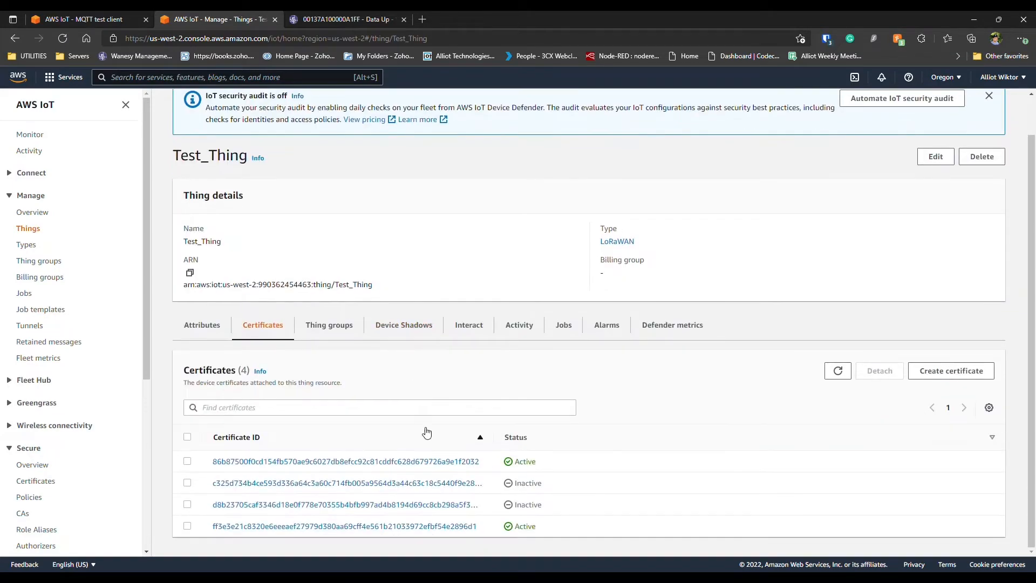
{"action": "left_click", "coordinate": [282, 527]}
Attach MyIoTPolicy to the opened certificate
{"action": "left_click", "coordinate": [974, 134]}
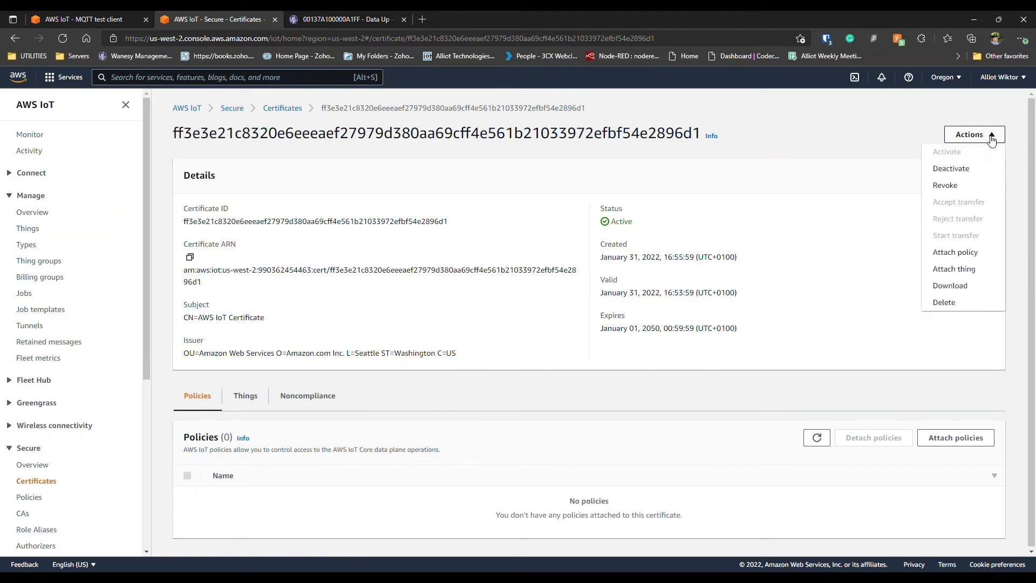
{"action": "left_click", "coordinate": [955, 252]}
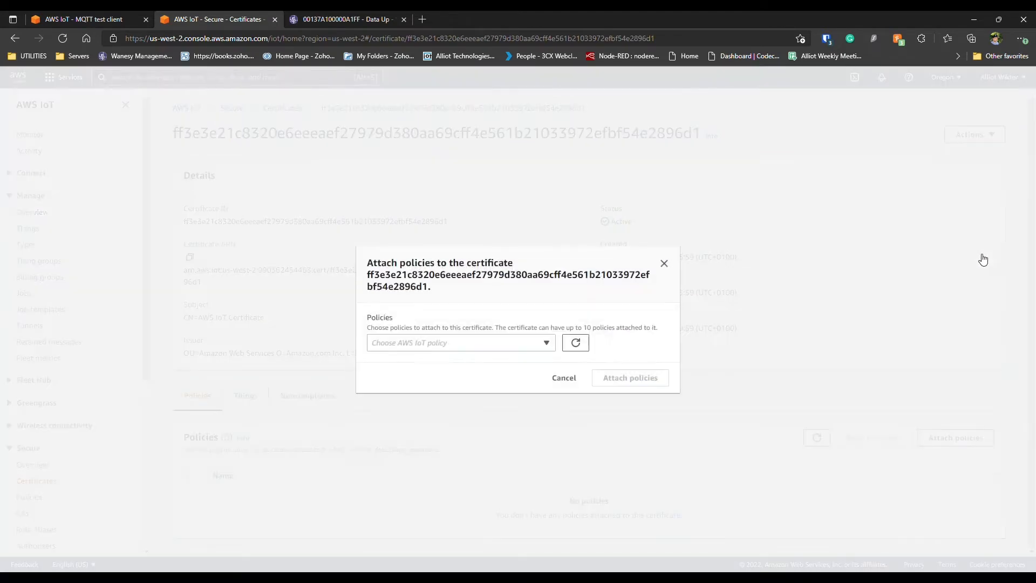
{"action": "left_click", "coordinate": [515, 340]}
{"action": "left_click", "coordinate": [381, 397]}
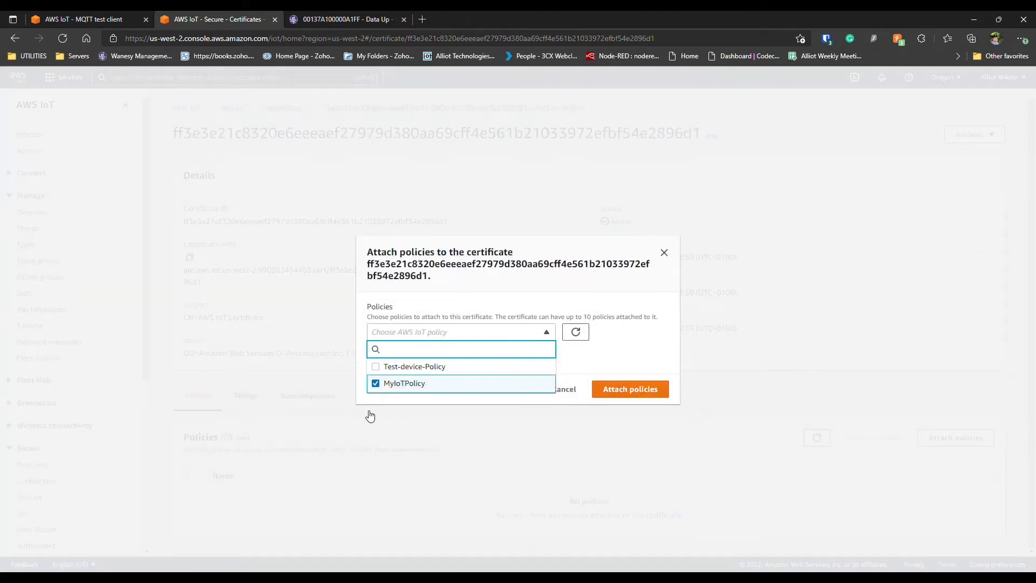
{"action": "left_click", "coordinate": [668, 362]}
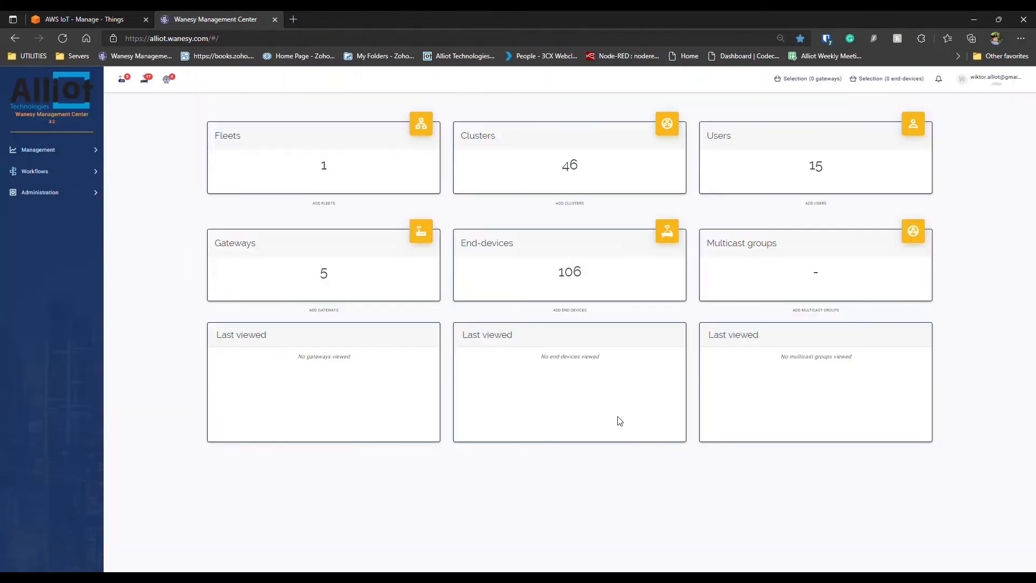
In Wanesy Management Center, create a cluster named Push to AWS with push disabled
{"action": "left_click", "coordinate": [47, 192]}
{"action": "left_click", "coordinate": [32, 277]}
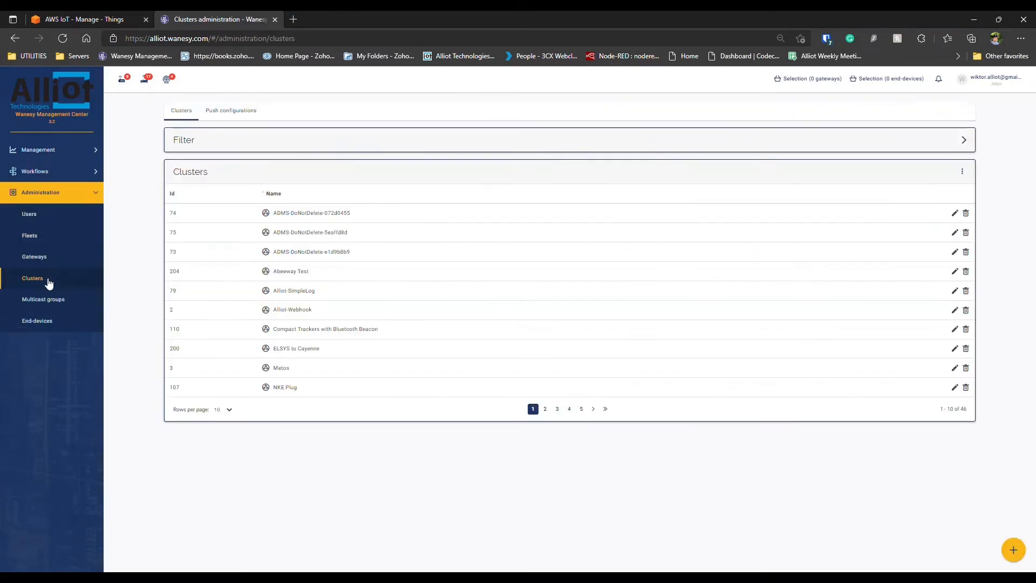
{"action": "left_click", "coordinate": [1014, 550]}
{"action": "left_click", "coordinate": [412, 136]}
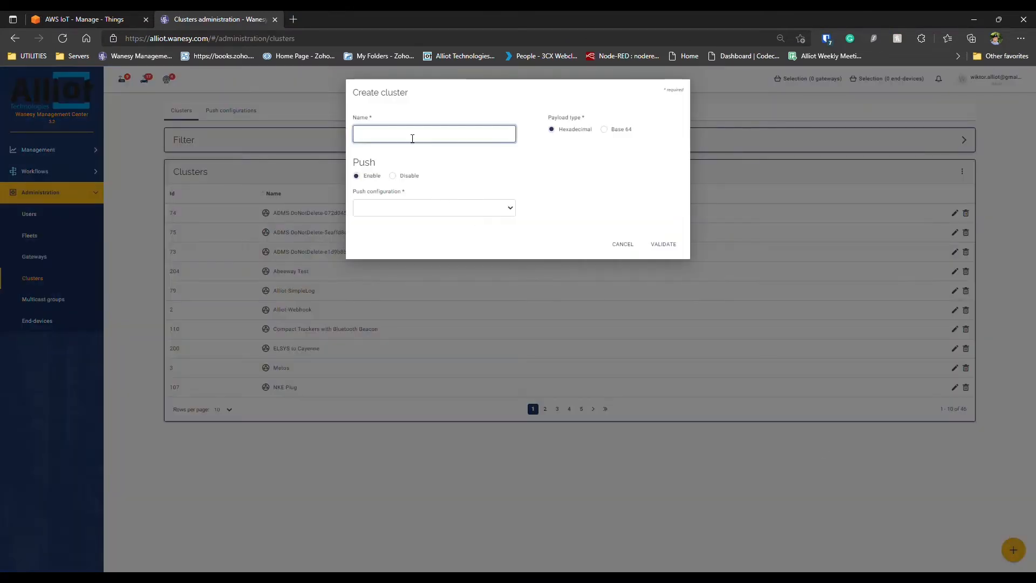
{"action": "type", "text": "Push to AWS"}
{"action": "left_click", "coordinate": [401, 177]}
{"action": "left_click", "coordinate": [672, 210]}
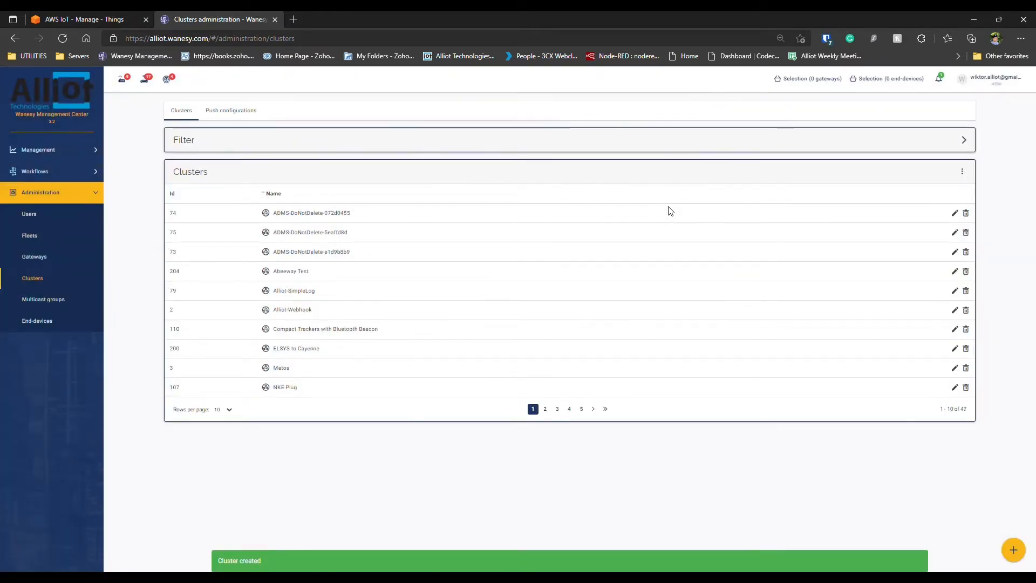
Reassign the end-device 00137A100000A1FF from the Push to Azure cluster to the Push to AWS cluster
{"action": "left_click", "coordinate": [48, 153]}
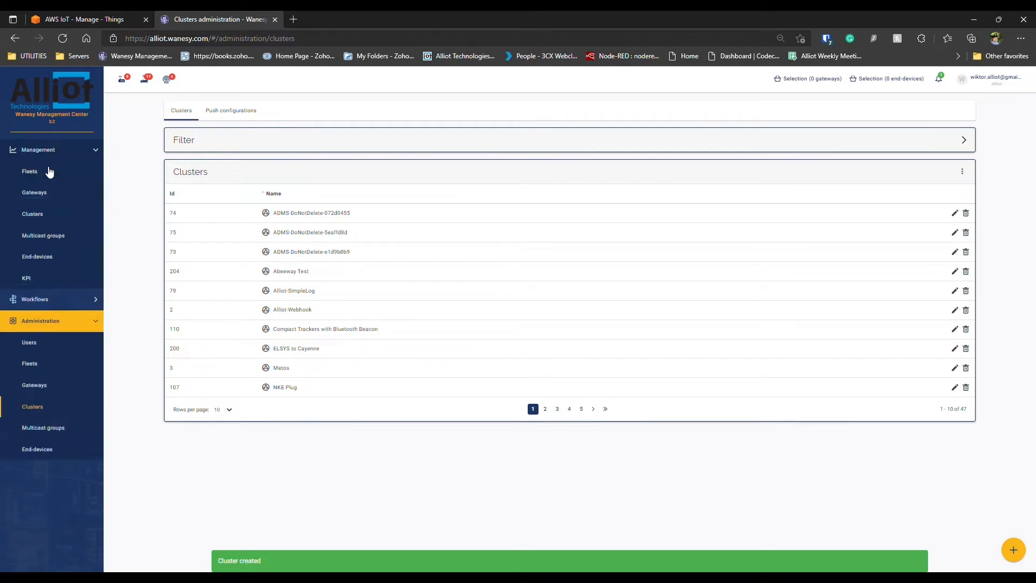
{"action": "left_click", "coordinate": [51, 256]}
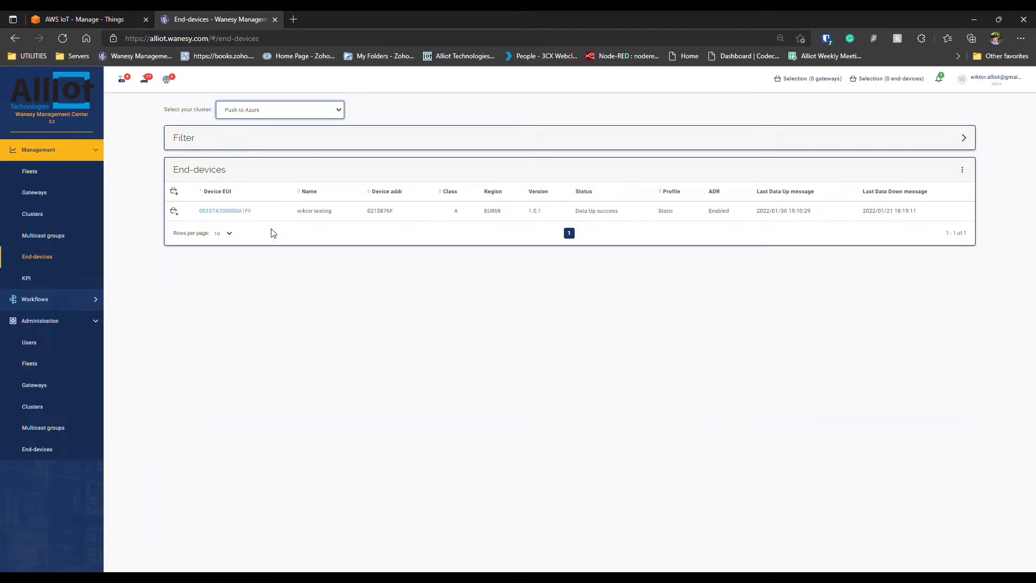
{"action": "left_click", "coordinate": [246, 210]}
{"action": "left_click", "coordinate": [1014, 551]}
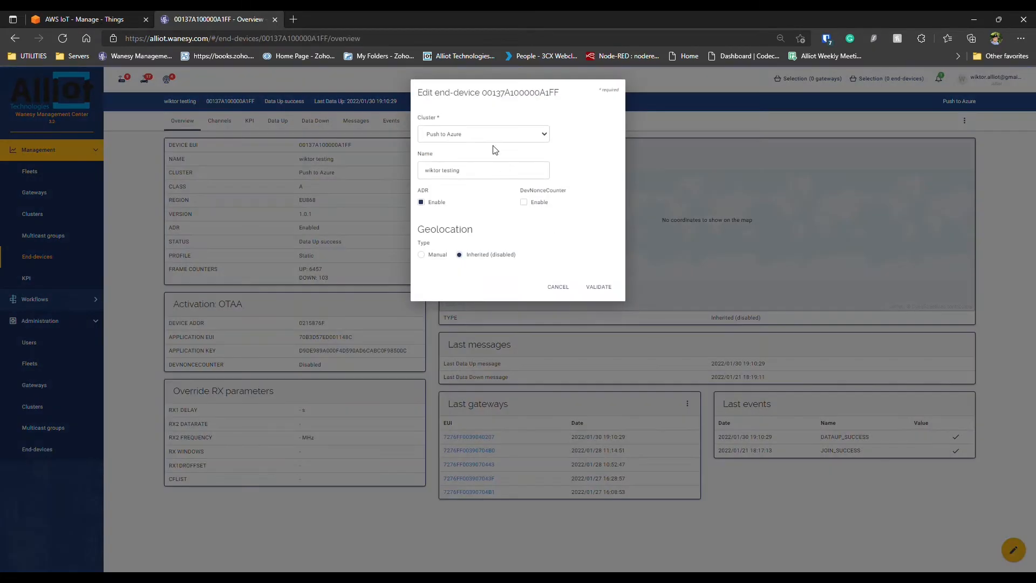
{"action": "left_click", "coordinate": [488, 136]}
{"action": "left_click", "coordinate": [468, 283]}
{"action": "left_click", "coordinate": [599, 287]}
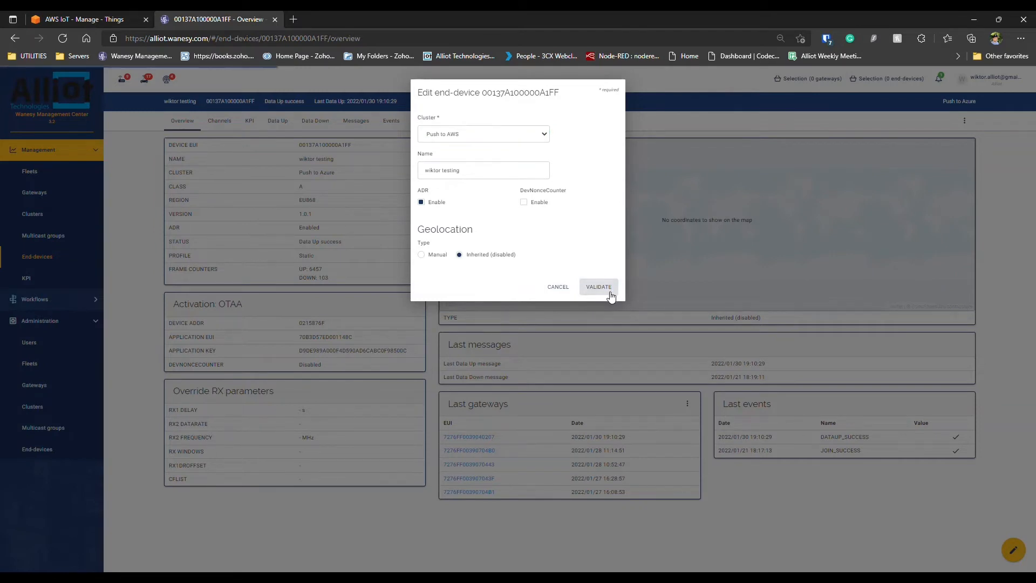
{"action": "left_click", "coordinate": [611, 295]}
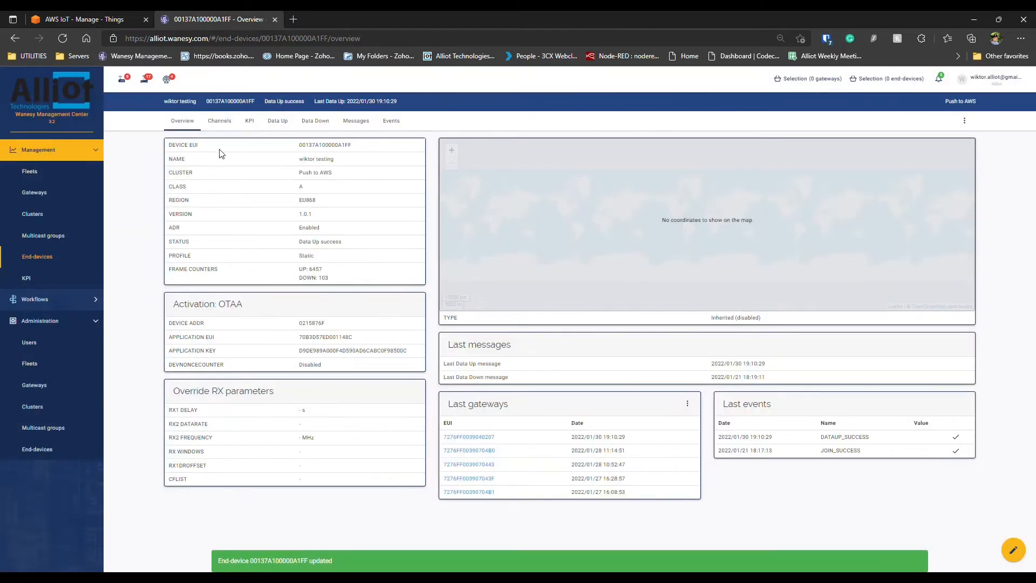
{"action": "left_click", "coordinate": [54, 256]}
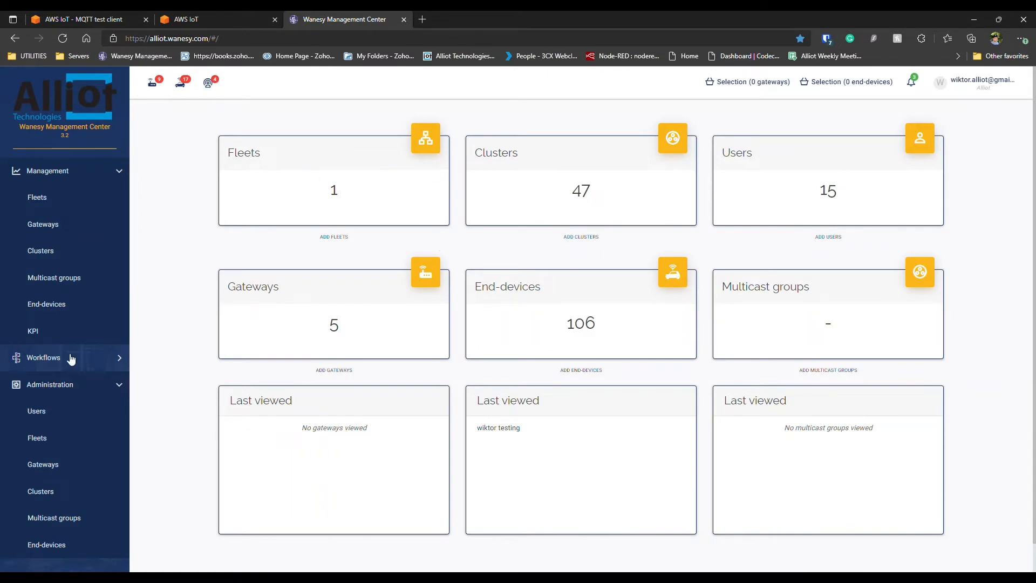
Start a cluster push configuration named NEW MQTT to AWS, with type MQTT and message detail level Payload, and proceed to its connection settings
{"action": "left_click", "coordinate": [41, 388]}
{"action": "left_click", "coordinate": [69, 390]}
{"action": "left_click", "coordinate": [65, 493]}
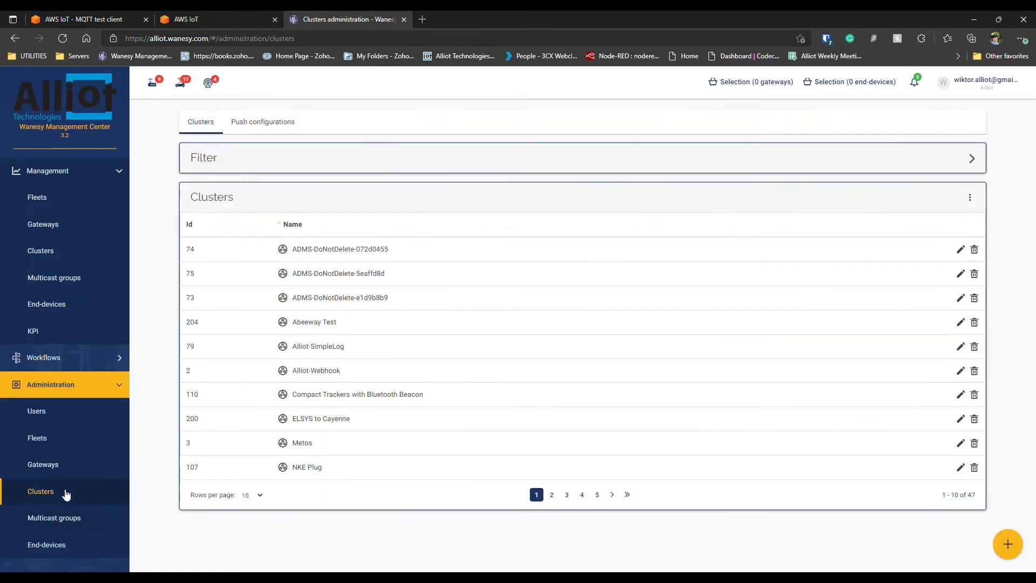
{"action": "left_click", "coordinate": [265, 122]}
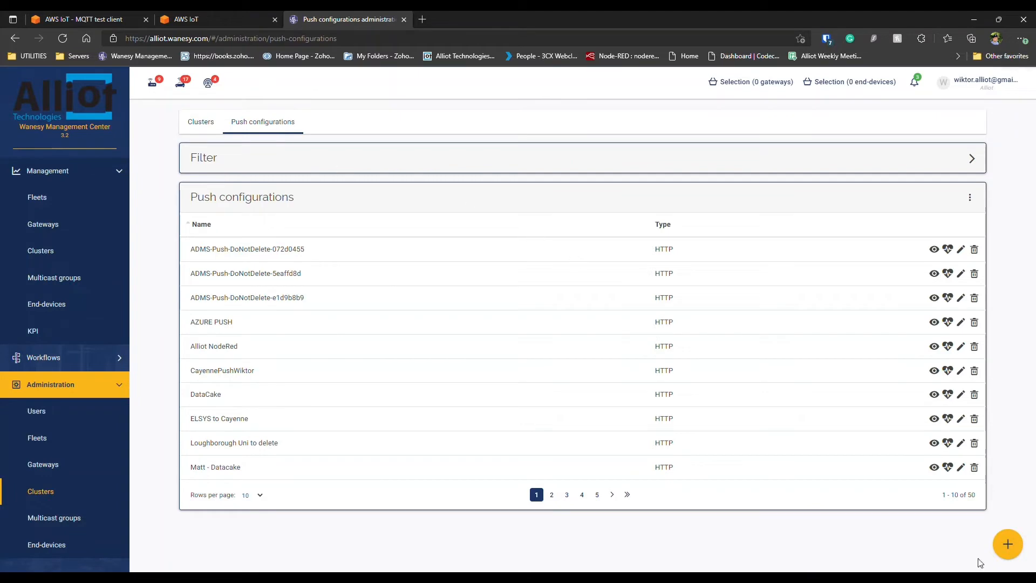
{"action": "left_click", "coordinate": [1008, 545]}
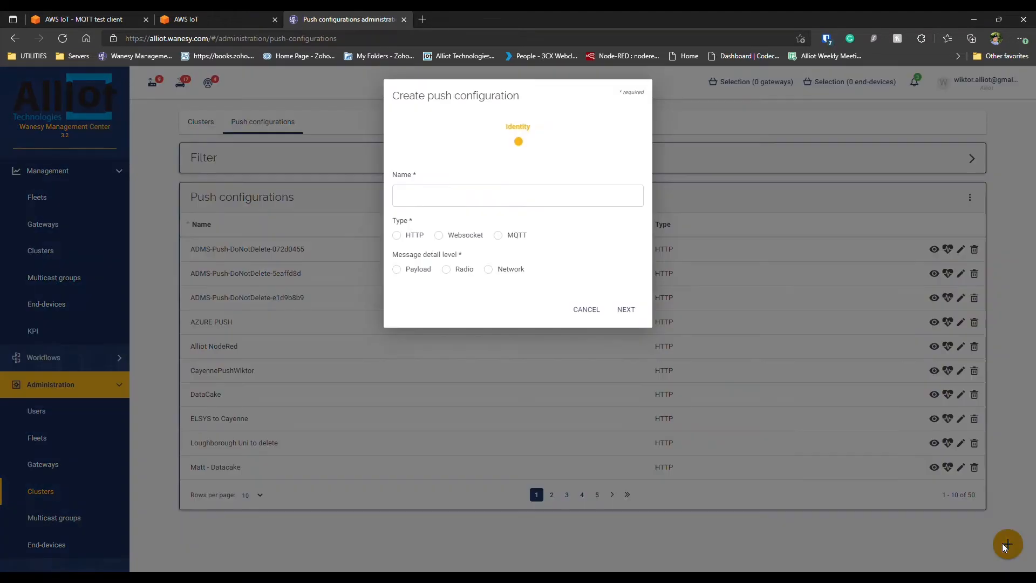
{"action": "left_click", "coordinate": [440, 205]}
{"action": "type", "text": "NEW MQTT to AWS"}
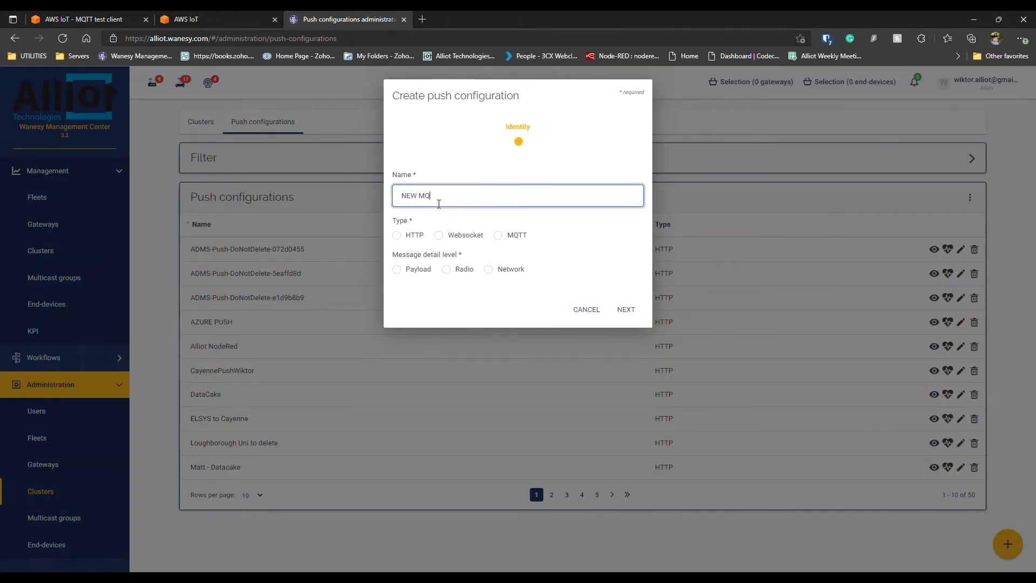
{"action": "left_click", "coordinate": [448, 175]}
{"action": "left_click", "coordinate": [507, 238]}
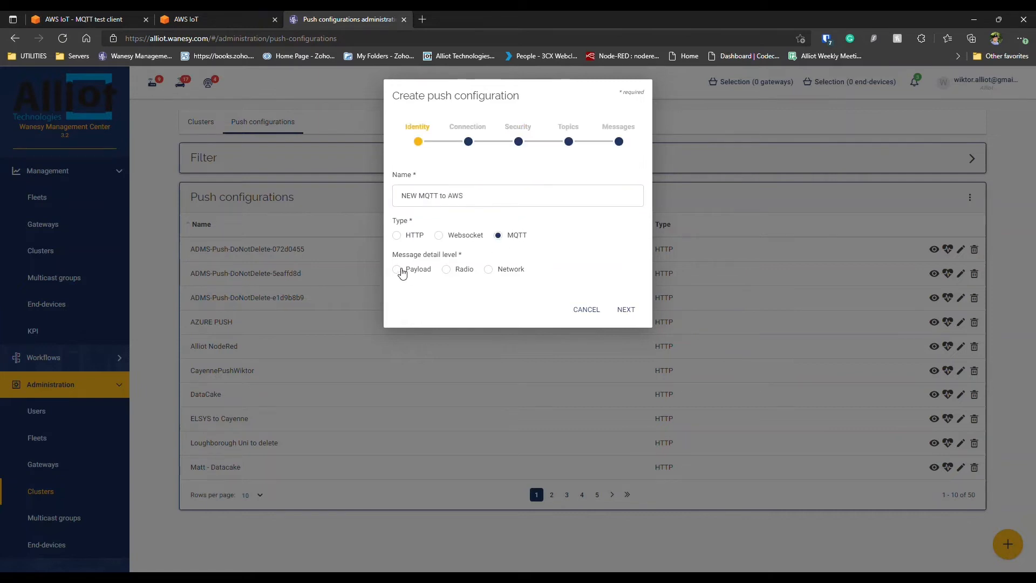
{"action": "left_click", "coordinate": [401, 269]}
{"action": "left_click", "coordinate": [626, 309]}
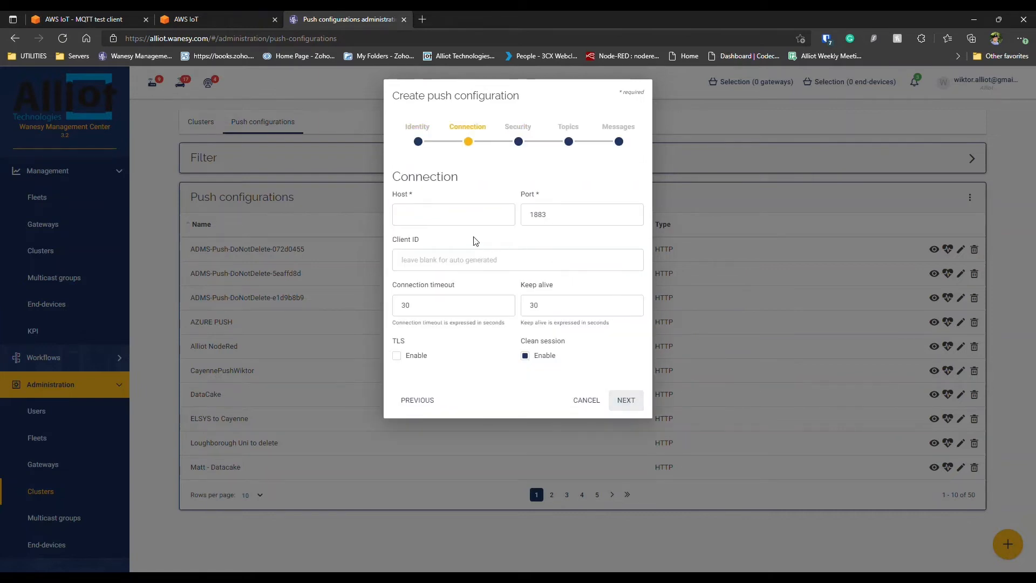
Switch to AWS IoT and copy the device data endpoint from the settings linked in Test_Thing's details
{"action": "left_click", "coordinate": [212, 11]}
{"action": "left_click", "coordinate": [32, 196]}
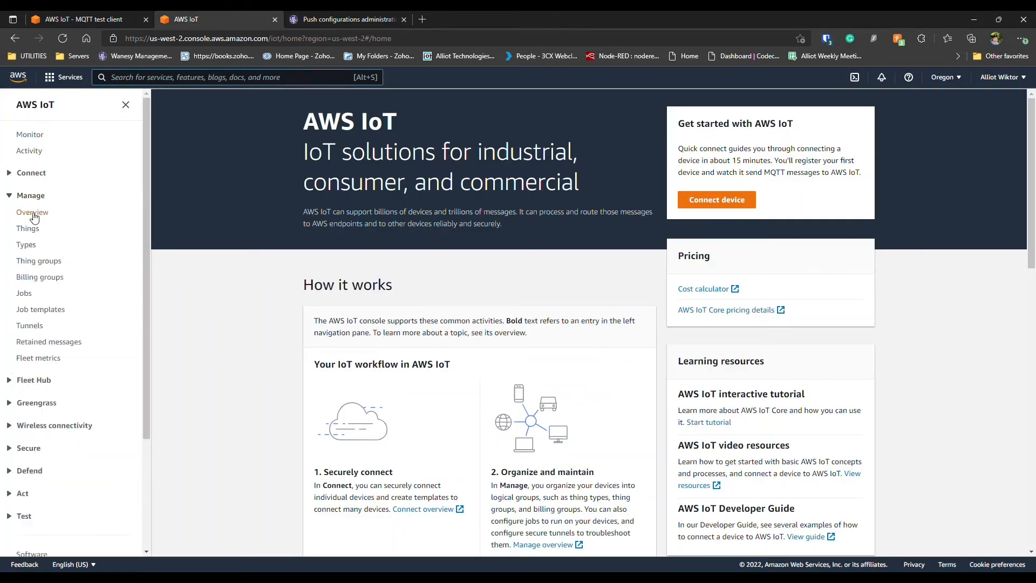
{"action": "left_click", "coordinate": [33, 231]}
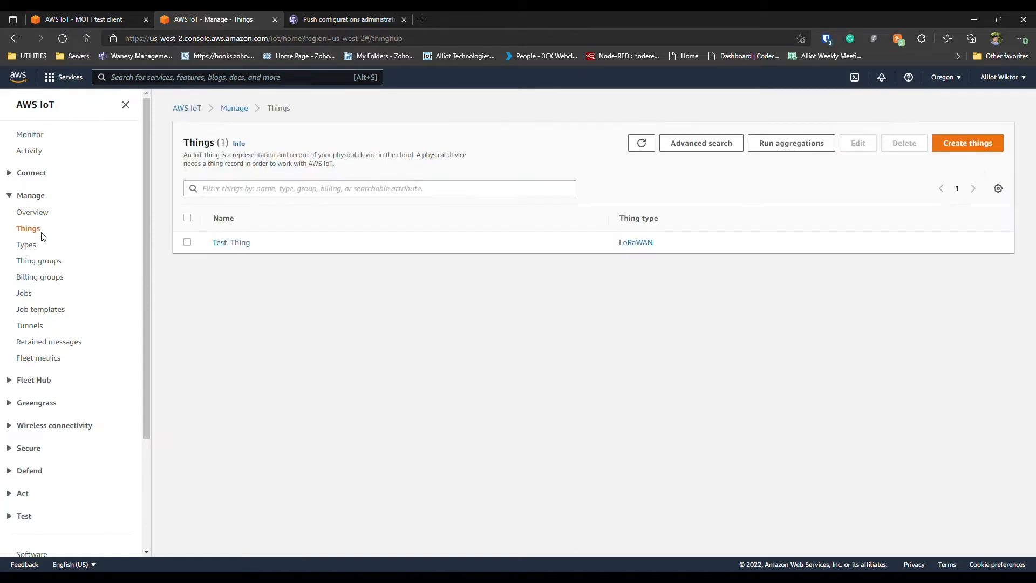
{"action": "left_click", "coordinate": [221, 242]}
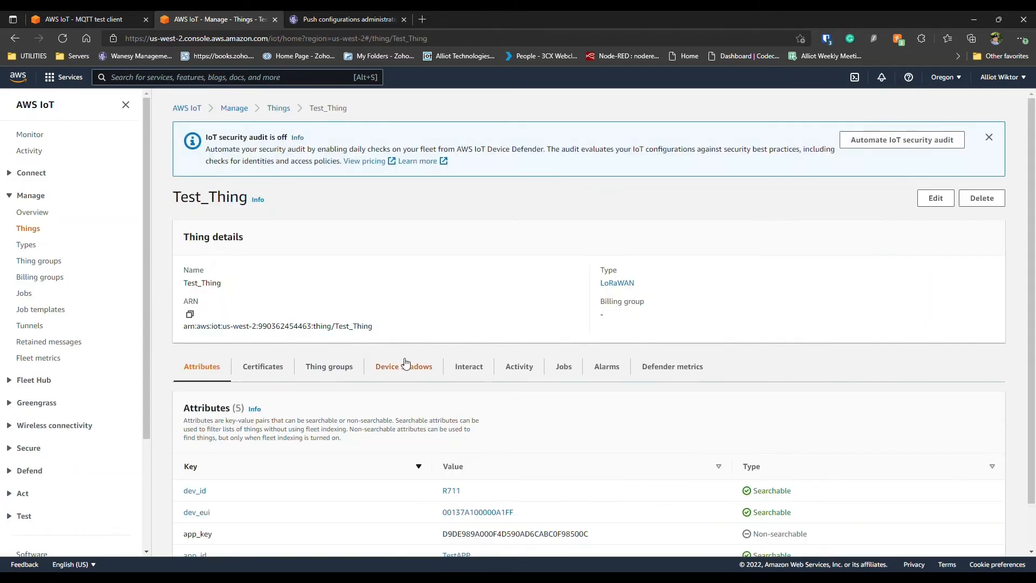
{"action": "left_click", "coordinate": [430, 374]}
{"action": "left_click", "coordinate": [469, 369]}
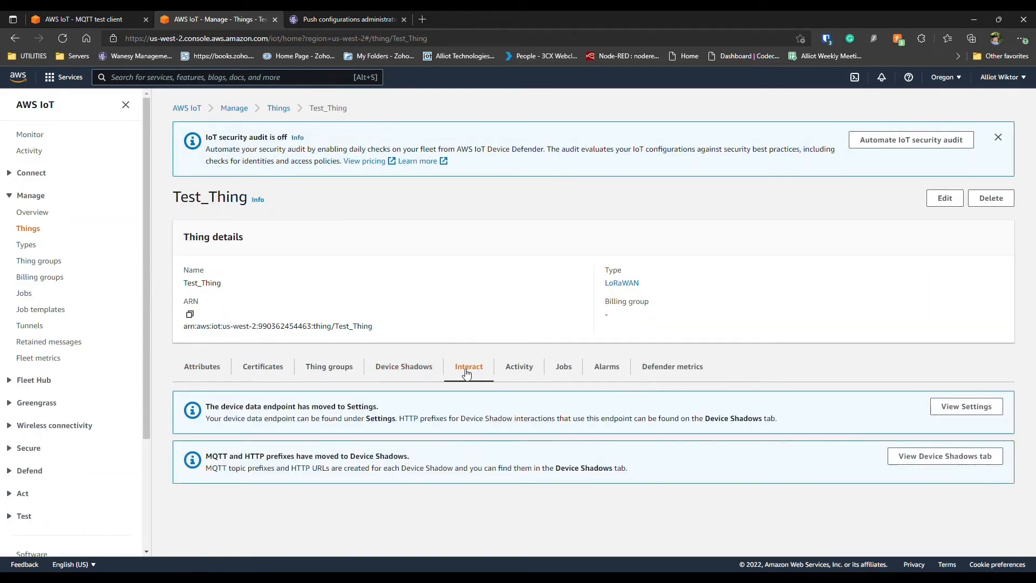
{"action": "left_click", "coordinate": [958, 411]}
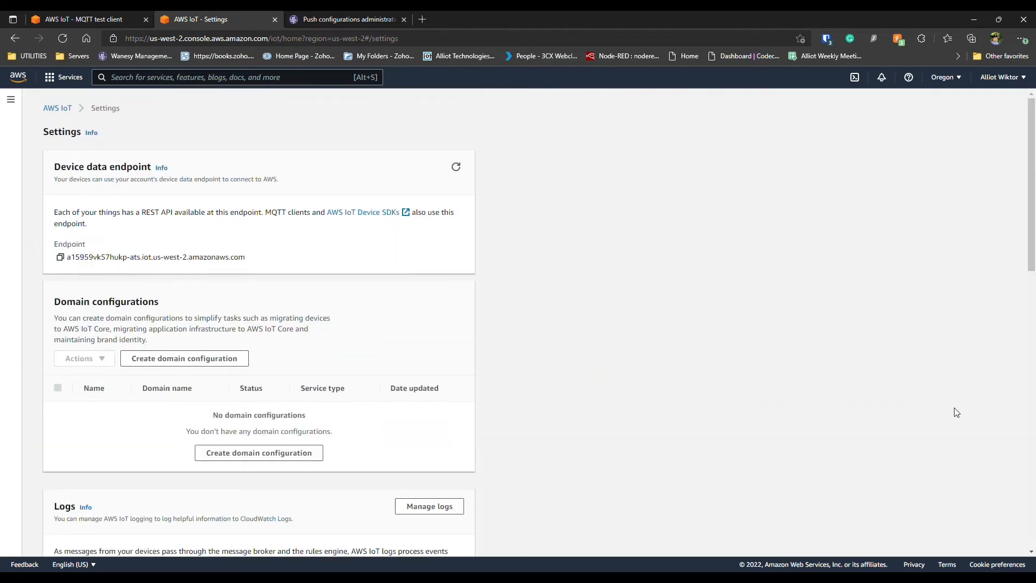
{"action": "left_click_drag", "start_coordinate": [245, 258], "coordinate": [157, 261]}
{"action": "left_click", "coordinate": [61, 257]}
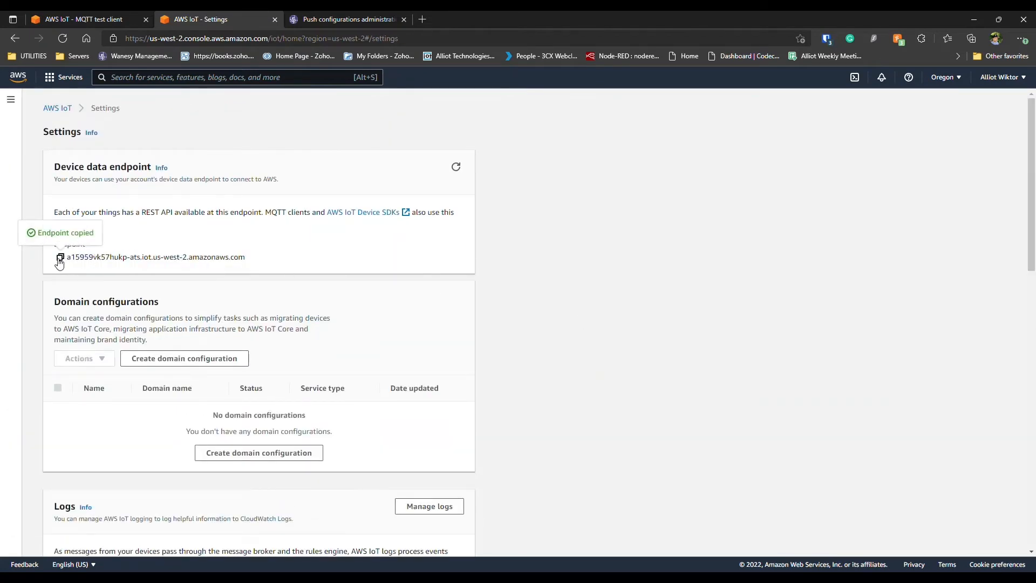
Back in Wanesy, set the connection's host to the copied AWS endpoint and its port to 8883
{"action": "left_click", "coordinate": [373, 19]}
{"action": "left_click", "coordinate": [418, 226]}
{"action": "key", "text": "ctrl+v"}
{"action": "key", "text": "Tab"}
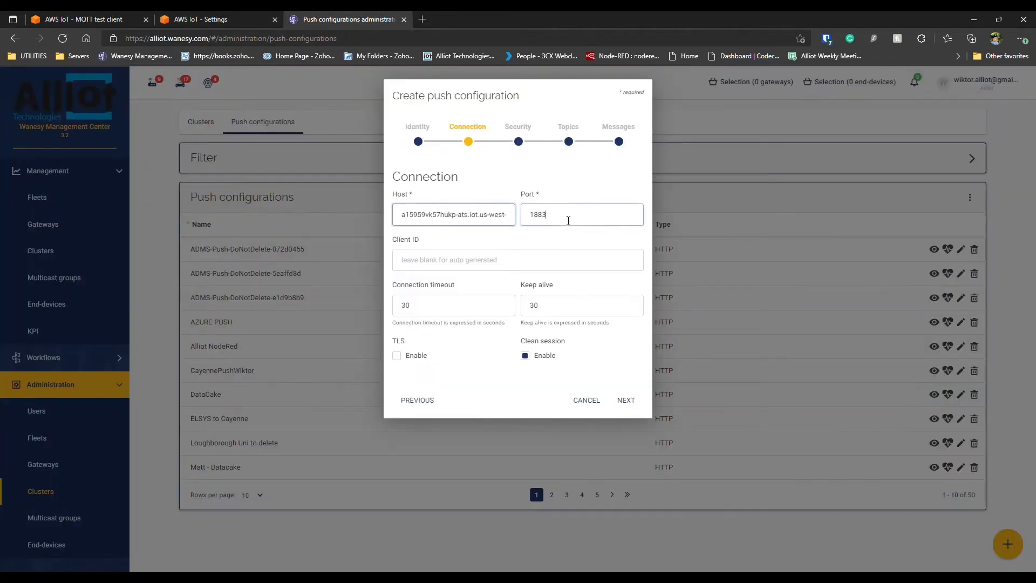
{"action": "left_click", "coordinate": [544, 230]}
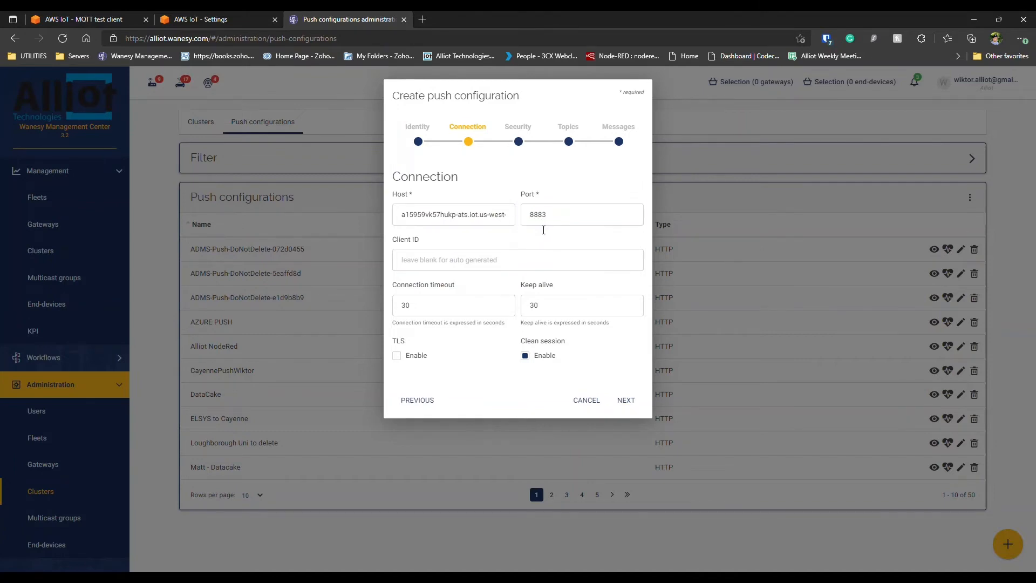
Copy the thing name Test_Thing from its AWS IoT details and enter it as the connection's Client ID in Wanesy
{"action": "left_click_drag", "start_coordinate": [418, 245], "coordinate": [394, 245]}
{"action": "left_click", "coordinate": [410, 244]}
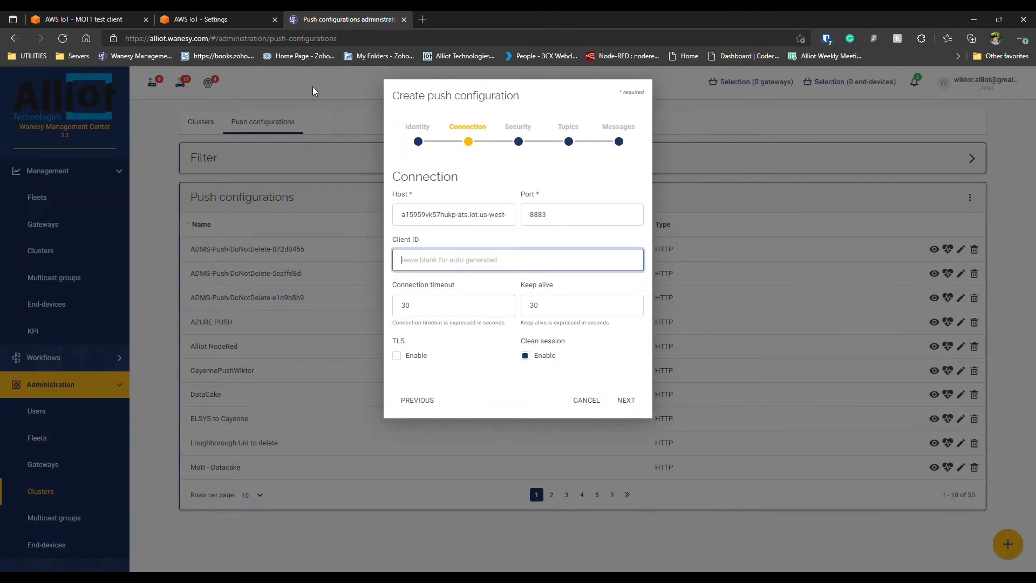
{"action": "left_click", "coordinate": [230, 17]}
{"action": "left_click", "coordinate": [10, 100]}
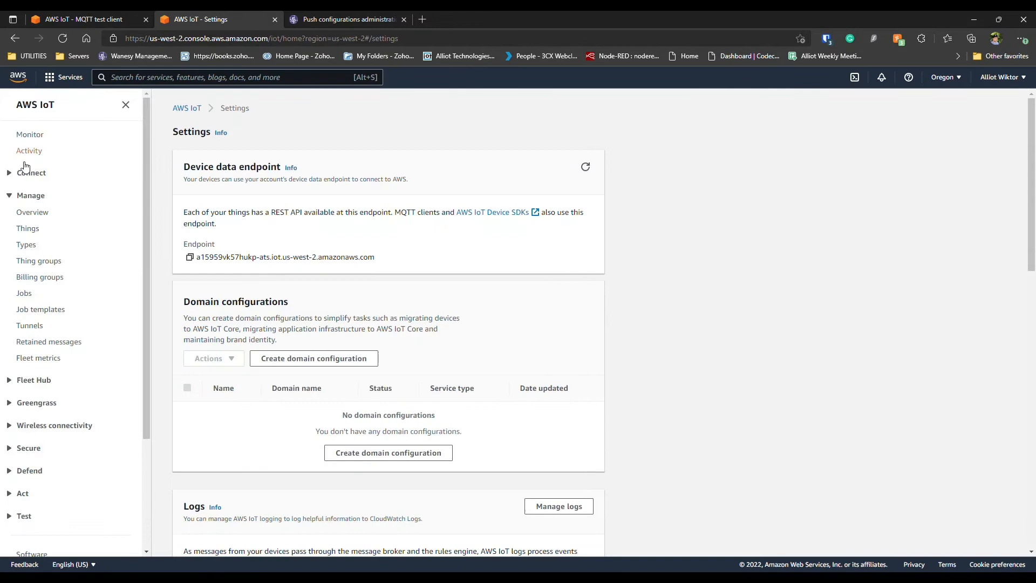
{"action": "left_click", "coordinate": [30, 232]}
{"action": "left_click", "coordinate": [238, 248]}
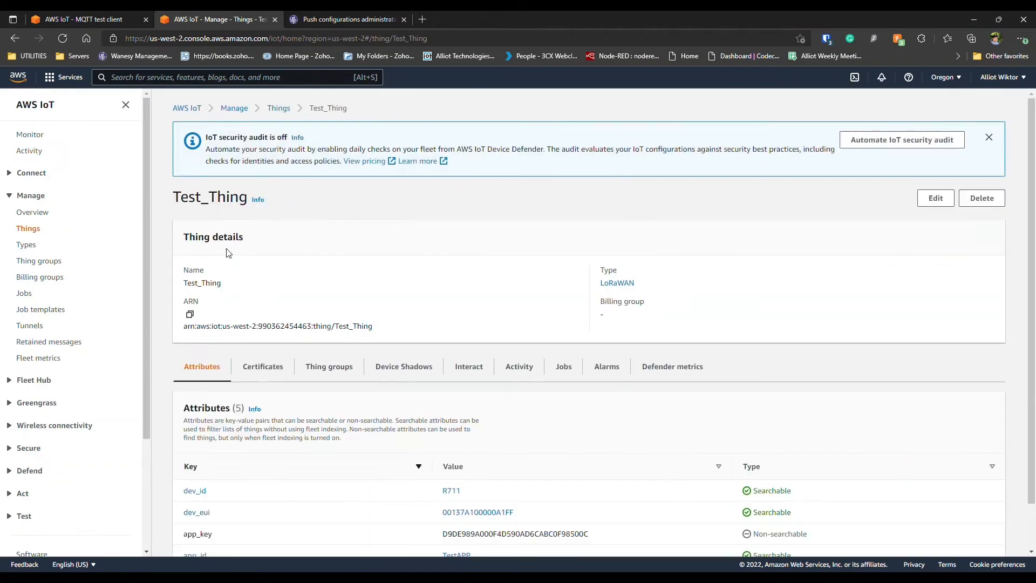
{"action": "left_click_drag", "start_coordinate": [231, 283], "coordinate": [192, 290]}
{"action": "key", "text": "ctrl+c"}
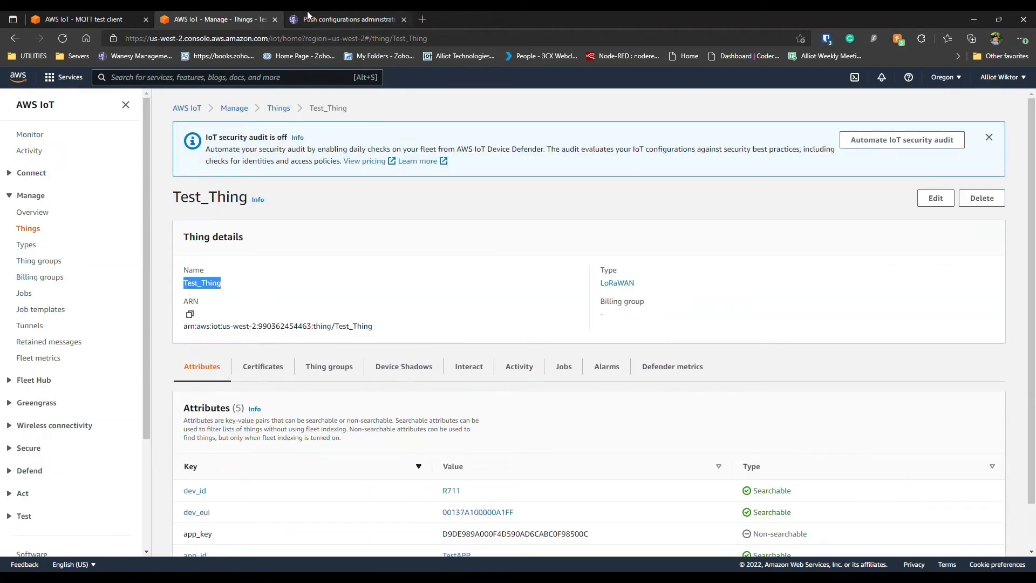
{"action": "left_click", "coordinate": [346, 19]}
{"action": "left_click", "coordinate": [432, 262]}
{"action": "key", "text": "ctrl+v"}
Set the connection's keep alive to 60, enable TLS and proceed past the empty security credentials to the SSL settings
{"action": "double_click", "coordinate": [555, 305]}
{"action": "type", "text": "6"}
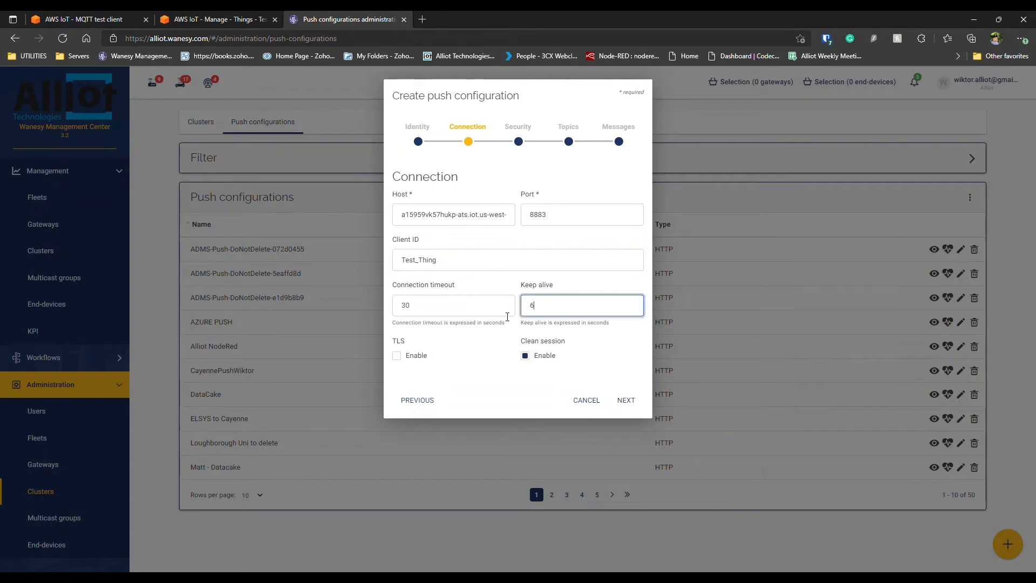
{"action": "left_click", "coordinate": [398, 356]}
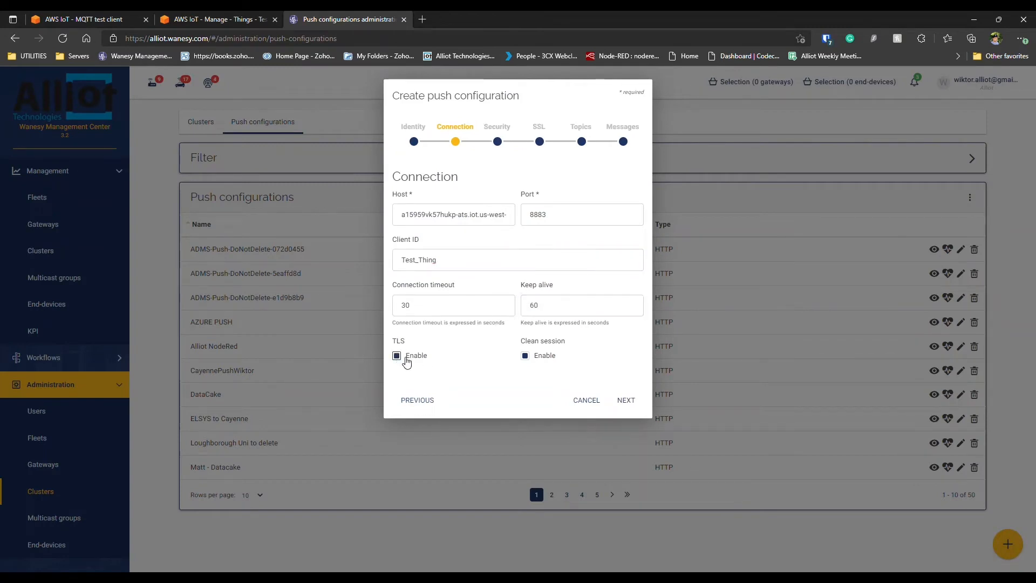
{"action": "left_click", "coordinate": [630, 405]}
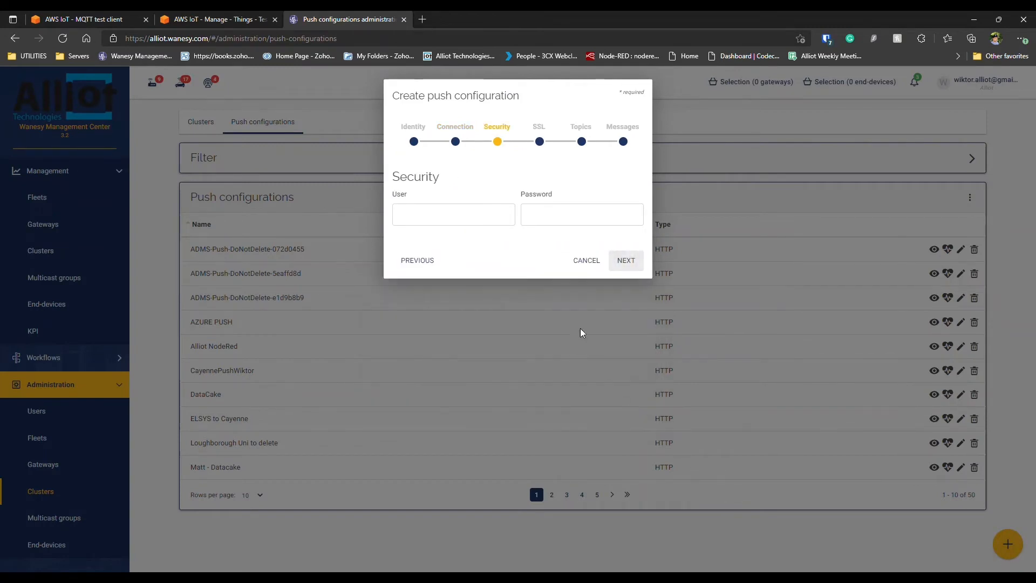
{"action": "left_click", "coordinate": [632, 266]}
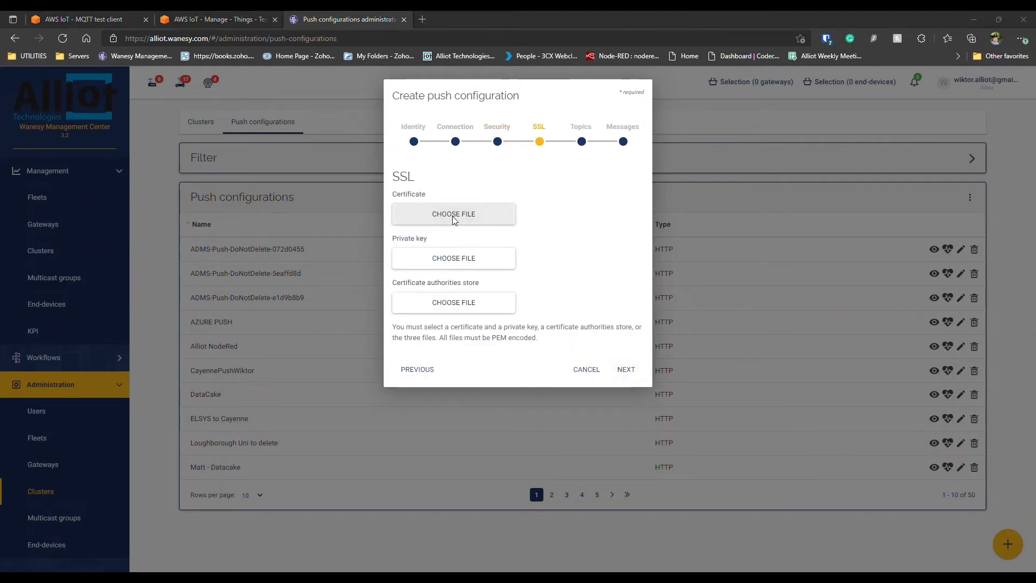
Upload the downloaded certificate.pem.crt file as the SSL certificate and the private.pem.key file as the private key
{"action": "double_click", "coordinate": [280, 266]}
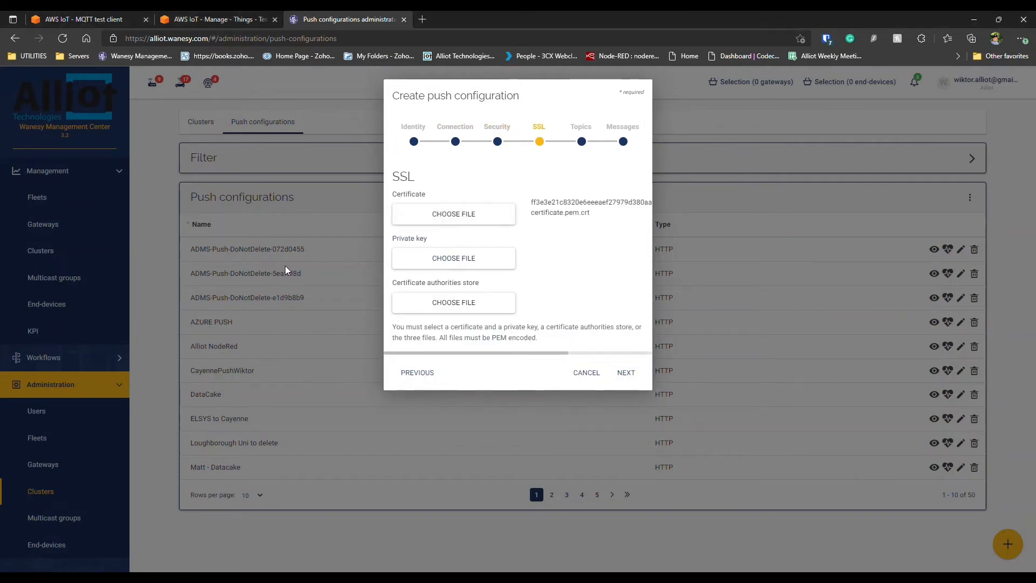
{"action": "left_click_drag", "start_coordinate": [427, 240], "coordinate": [393, 241]}
{"action": "left_click", "coordinate": [438, 263]}
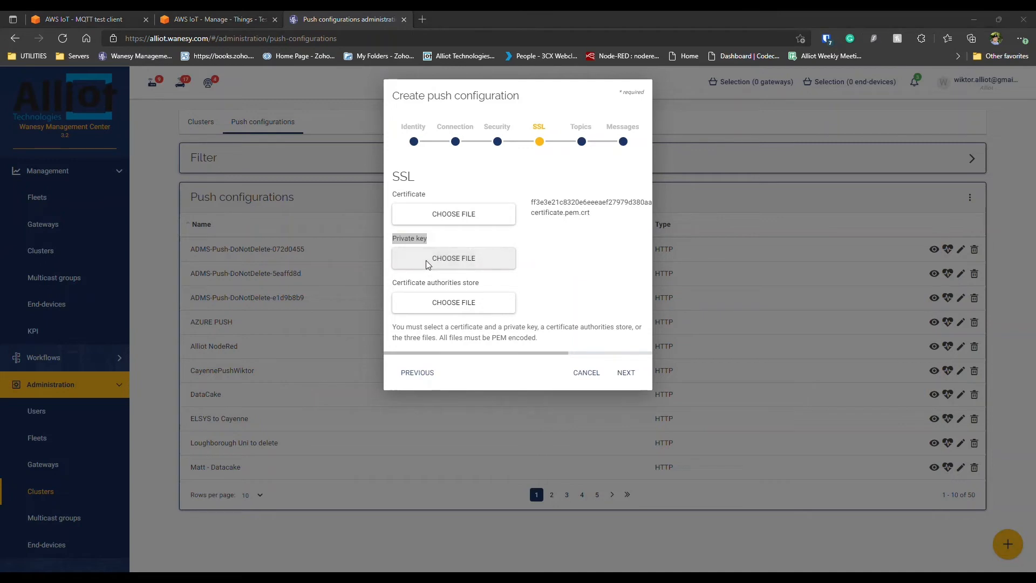
{"action": "double_click", "coordinate": [206, 108]}
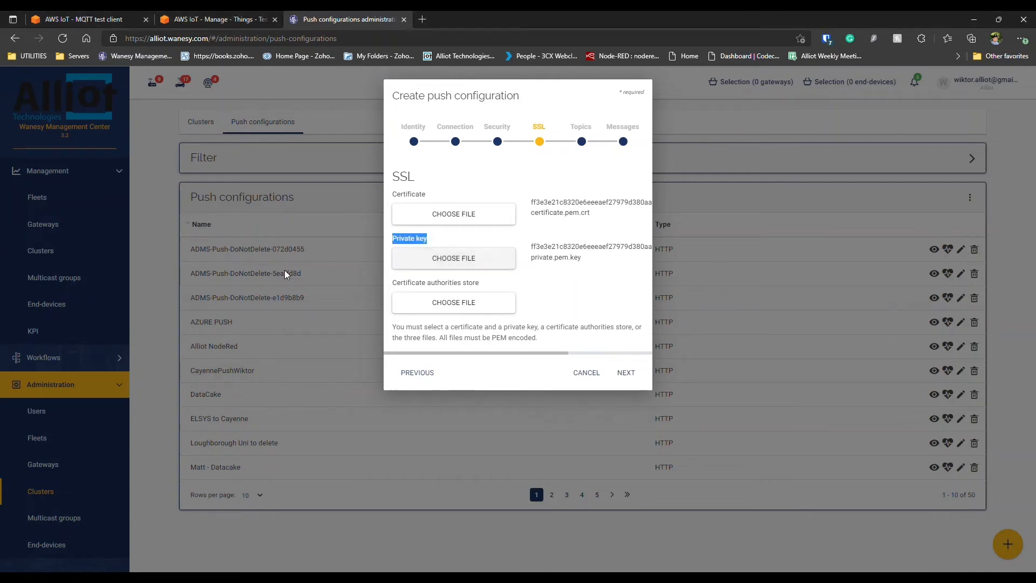
{"action": "left_click_drag", "start_coordinate": [532, 258], "coordinate": [571, 259]}
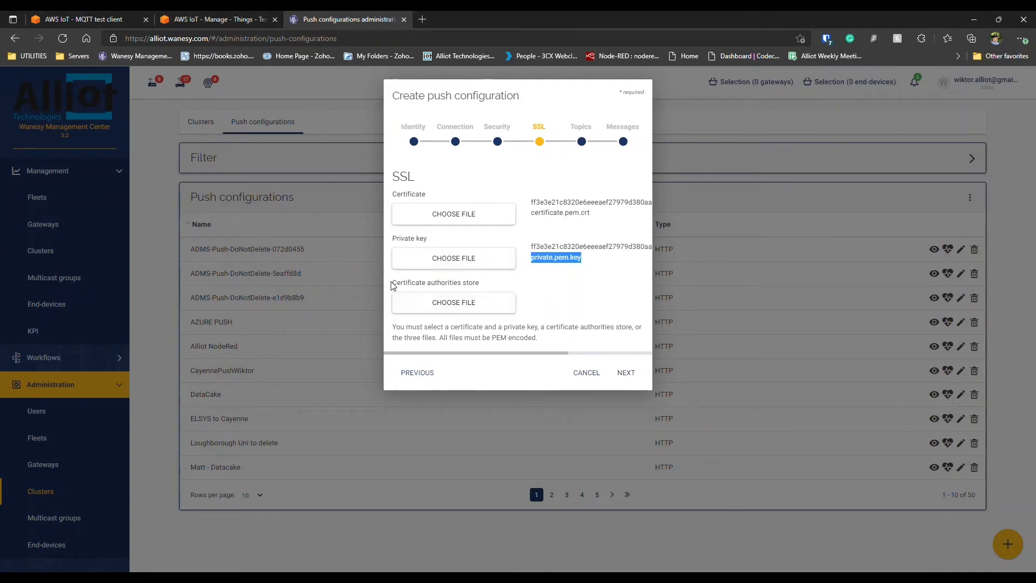
Upload AmazonRootCA1 (2).pem as the certificate authorities store and proceed to the topics settings
{"action": "left_click_drag", "start_coordinate": [393, 282], "coordinate": [480, 284]}
{"action": "left_click", "coordinate": [460, 305]}
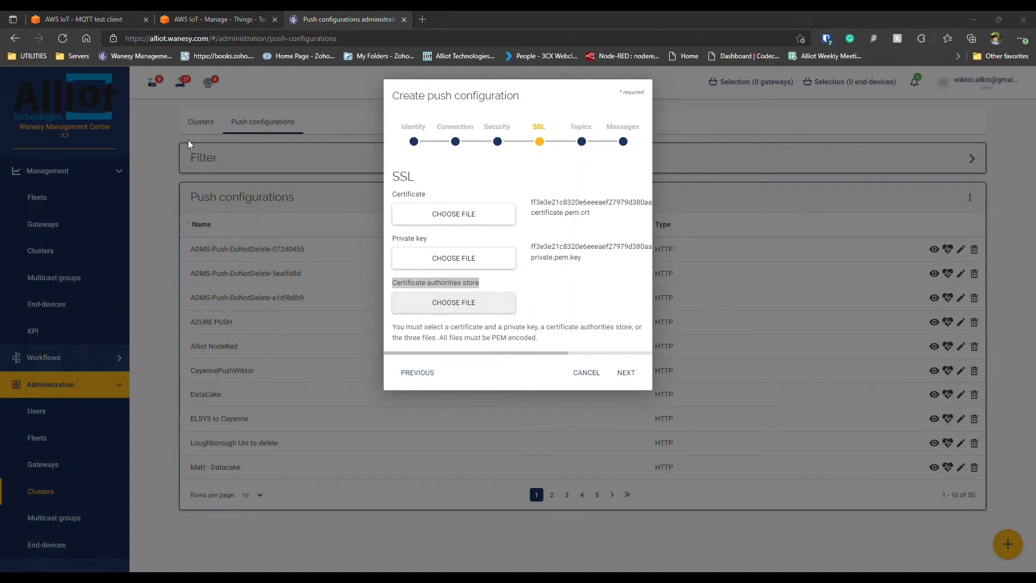
{"action": "double_click", "coordinate": [275, 267]}
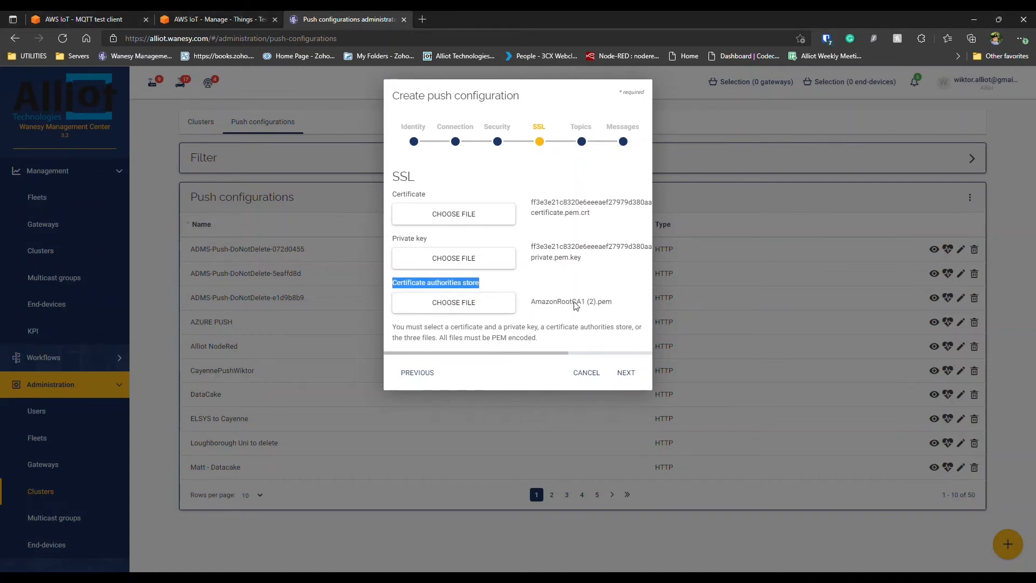
{"action": "left_click", "coordinate": [632, 377]}
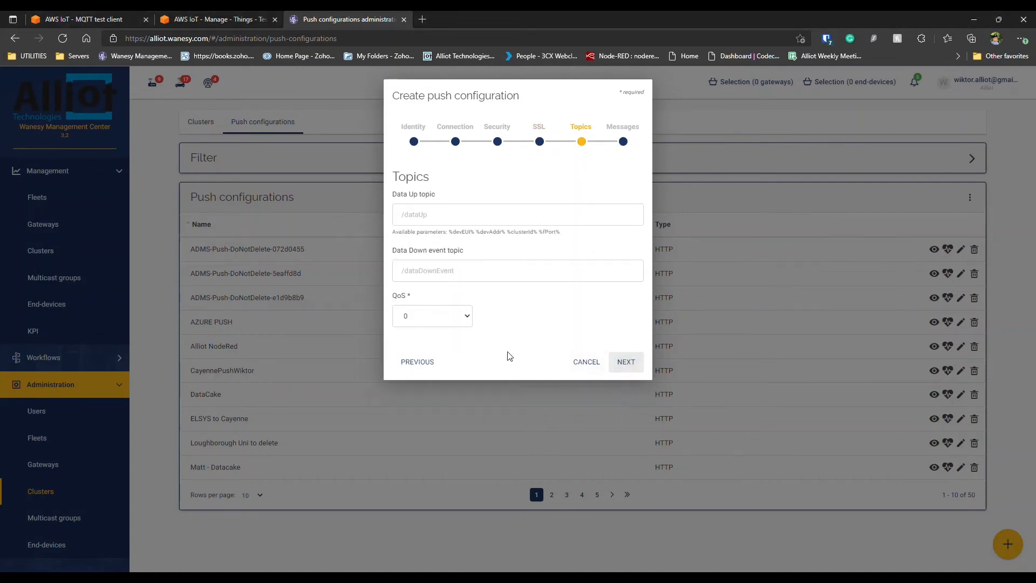
Switch to AWS IoT and copy the MQTT topic prefix of Test_Thing's raw_payload device shadow
{"action": "left_click", "coordinate": [196, 16]}
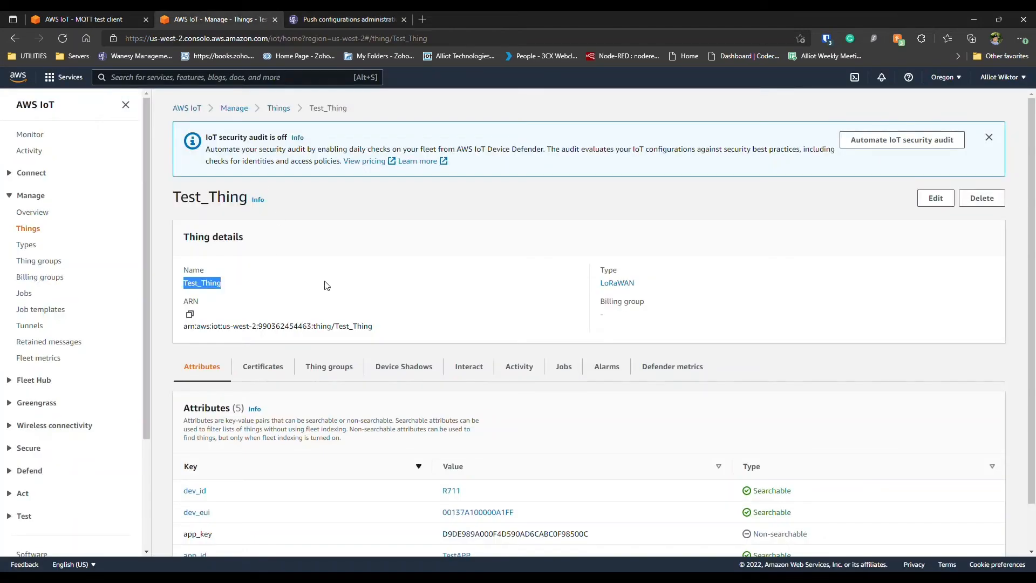
{"action": "left_click", "coordinate": [409, 371]}
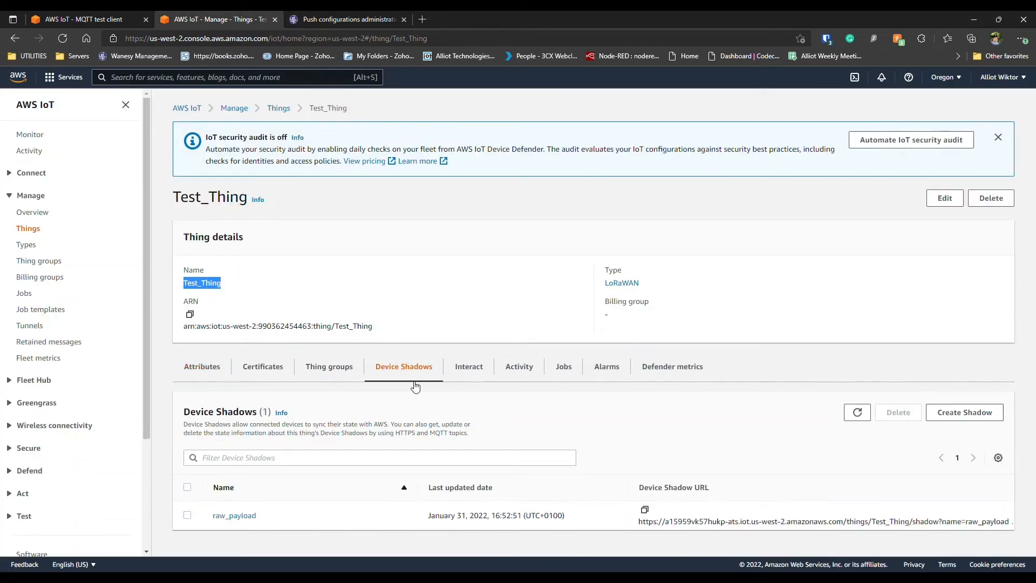
{"action": "left_click", "coordinate": [235, 517]}
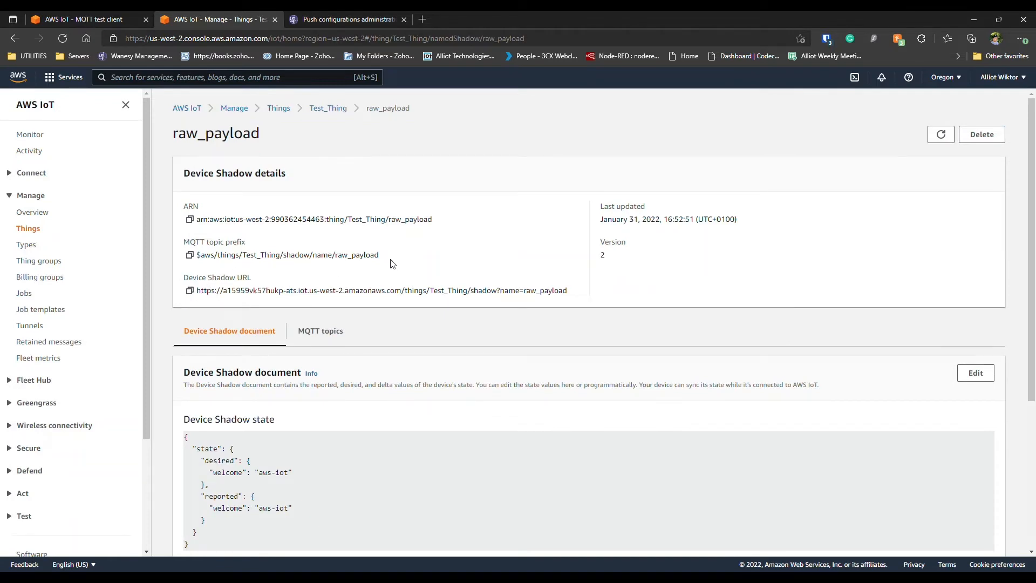
{"action": "left_click_drag", "start_coordinate": [391, 258], "coordinate": [195, 258]}
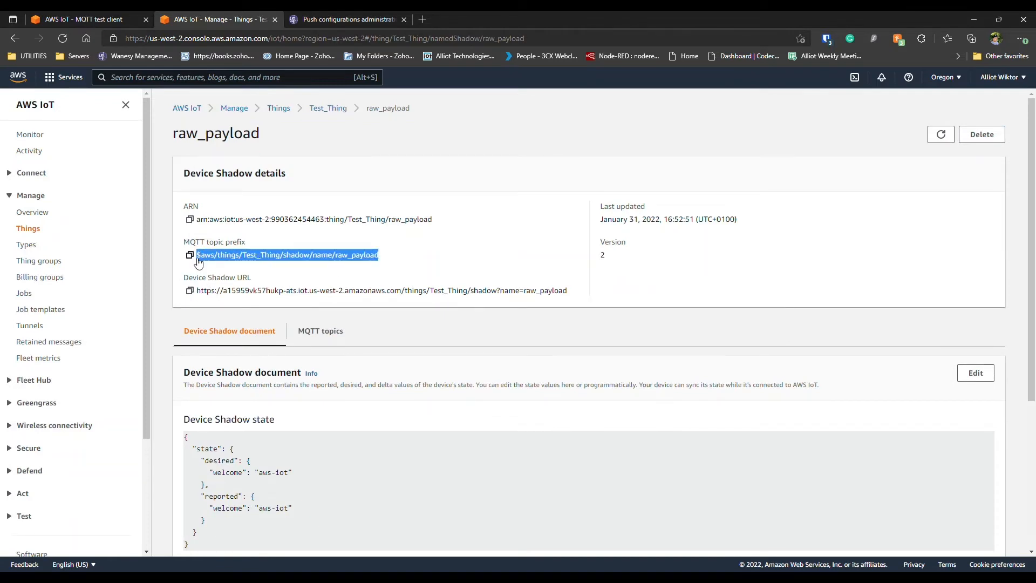
{"action": "left_click", "coordinate": [190, 255]}
Back in Wanesy, enter the copied $aws/things/Test_Thing/shadow/name/raw_payload as the Data Up topic and validate the push configuration without will messages
{"action": "left_click", "coordinate": [329, 18]}
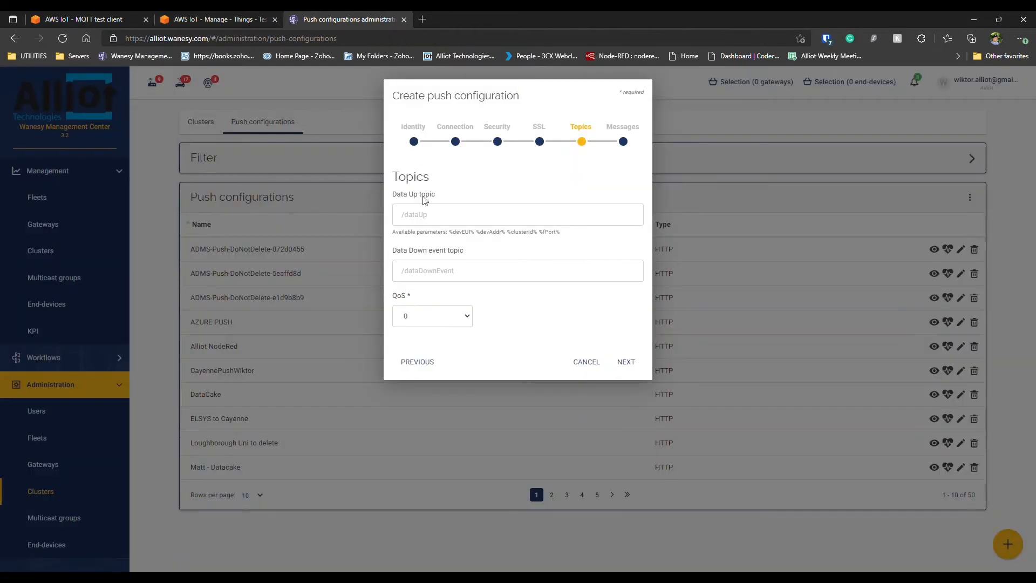
{"action": "left_click", "coordinate": [438, 215]}
{"action": "key", "text": "ctrl+v"}
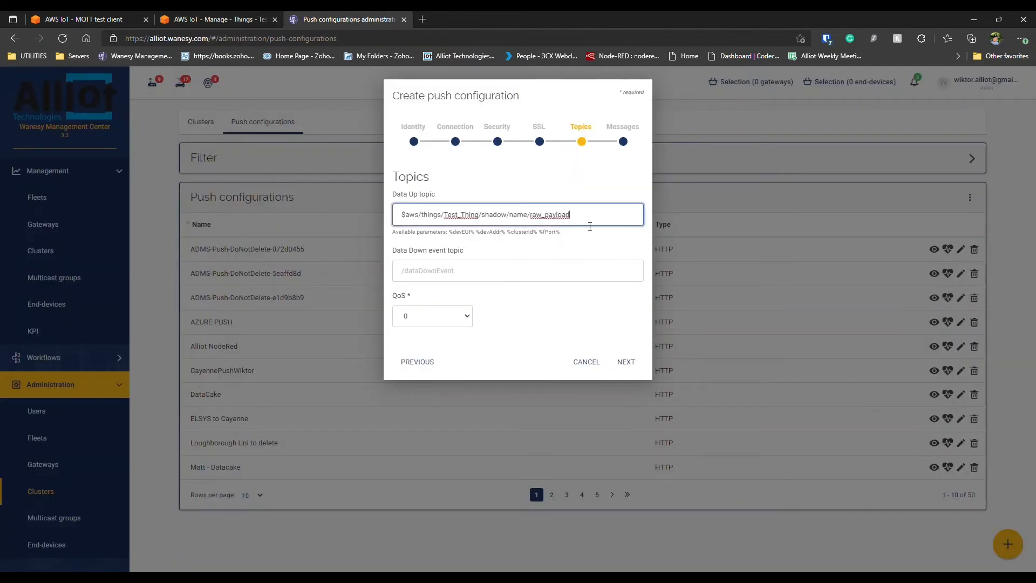
{"action": "left_click", "coordinate": [625, 366]}
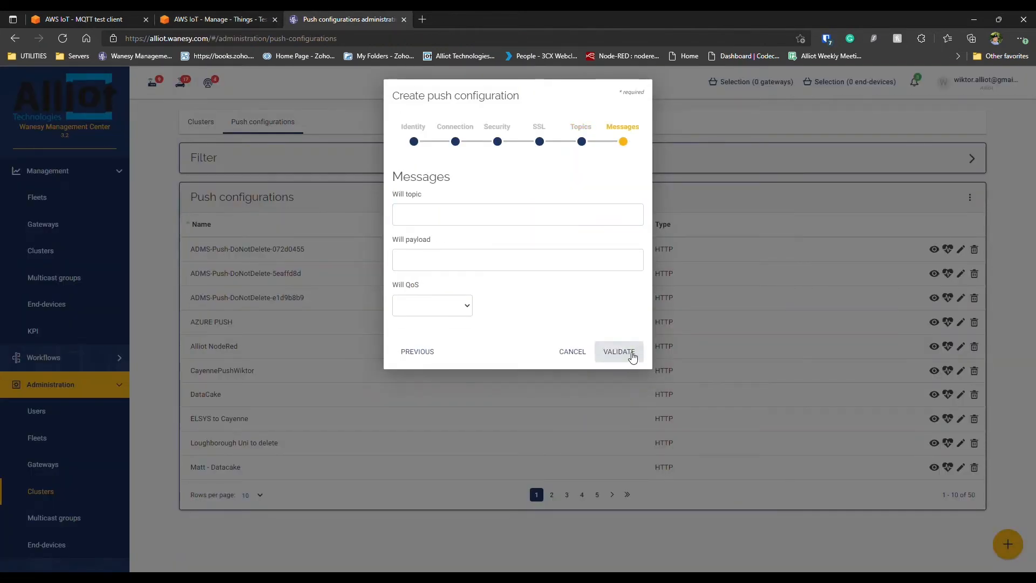
{"action": "left_click", "coordinate": [632, 357]}
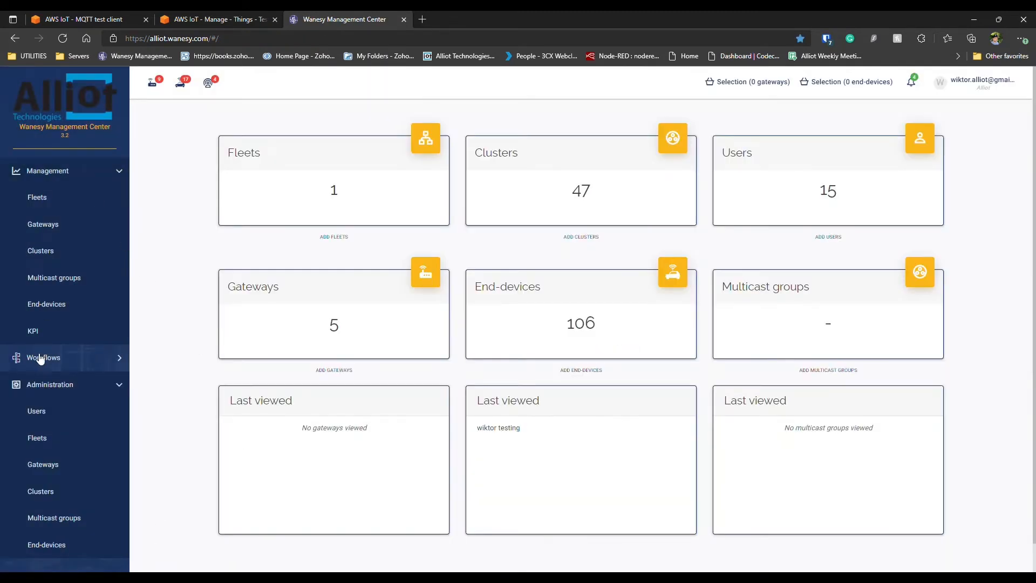
Filter the administered clusters by the name Push to AWS
{"action": "left_click", "coordinate": [55, 491]}
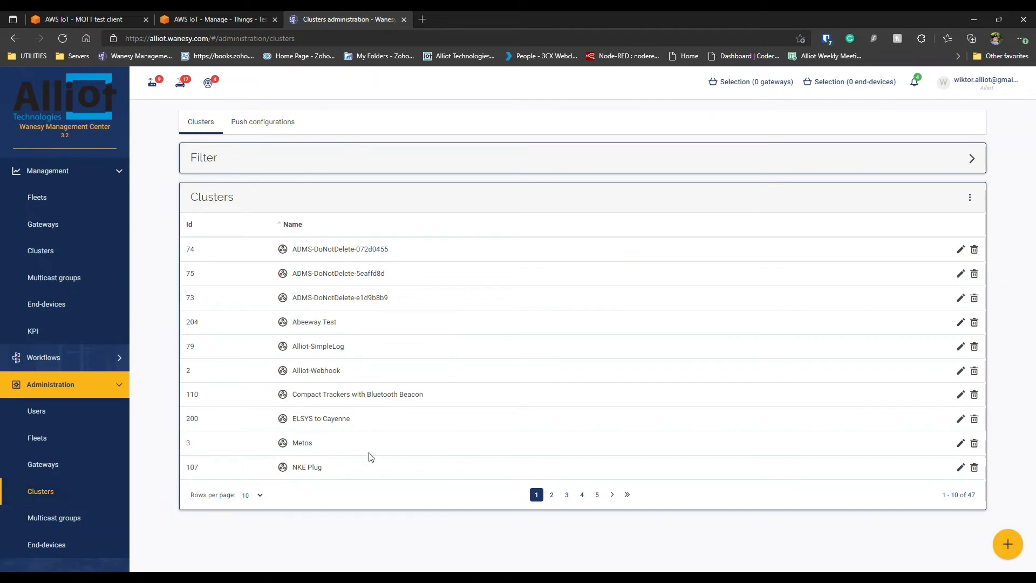
{"action": "left_click", "coordinate": [243, 162]}
{"action": "left_click", "coordinate": [243, 210]}
{"action": "type", "text": "Push to AWS"}
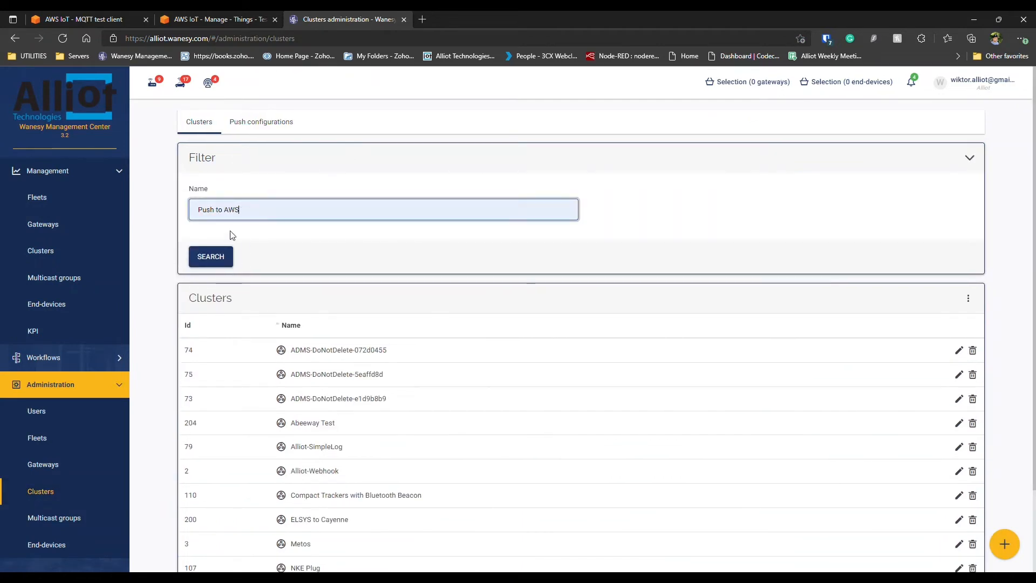
{"action": "left_click", "coordinate": [215, 260]}
Edit the Push to AWS cluster to enable push, assign the new MQTT push configuration and save the cluster
{"action": "left_click", "coordinate": [960, 352]}
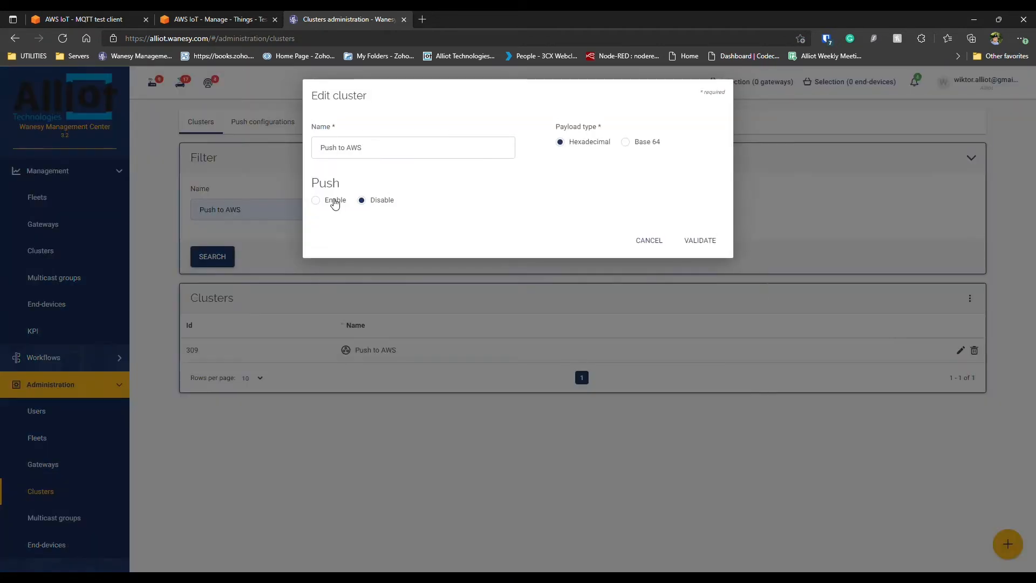
{"action": "left_click", "coordinate": [316, 200]}
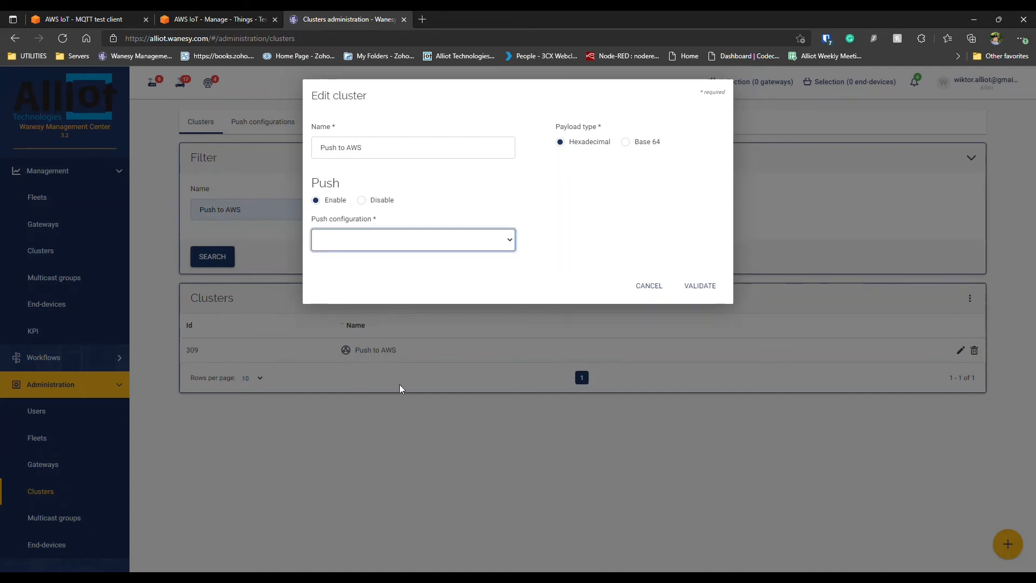
{"action": "key", "text": "Down"}
{"action": "left_click", "coordinate": [714, 285]}
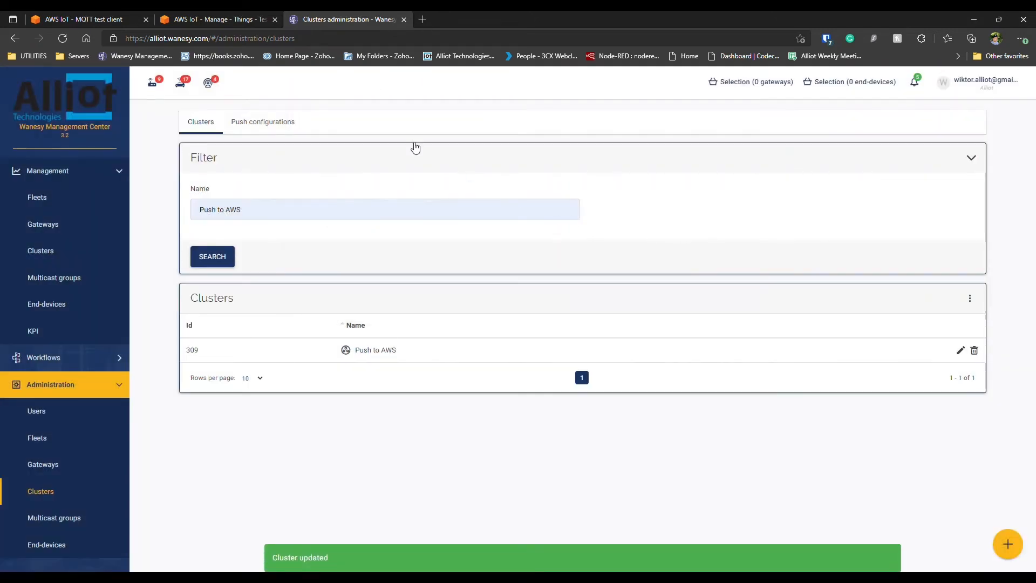
Filter the push configurations by the name NEW MQTT to AWS
{"action": "left_click", "coordinate": [268, 126]}
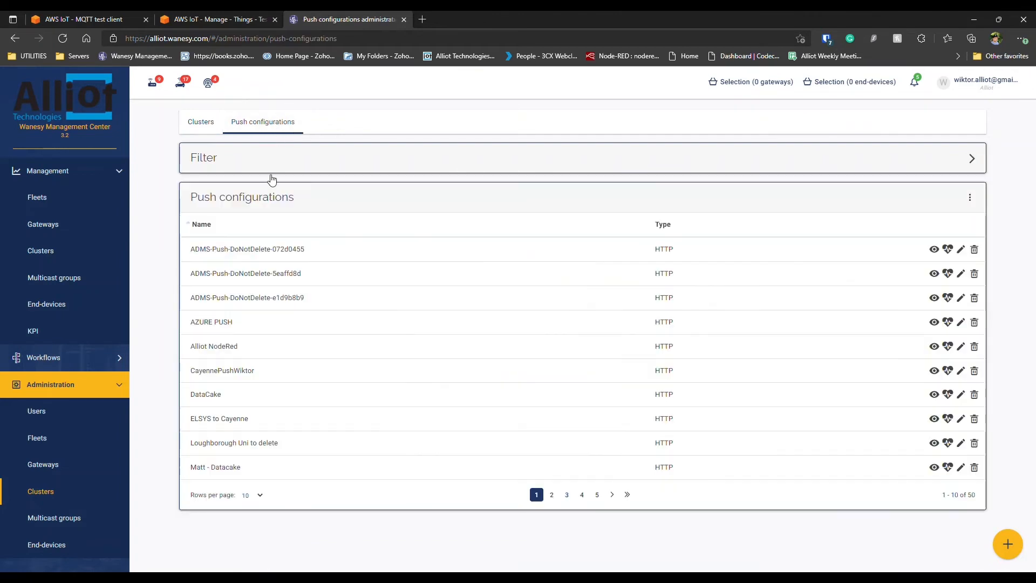
{"action": "left_click", "coordinate": [308, 168]}
{"action": "left_click", "coordinate": [292, 212]}
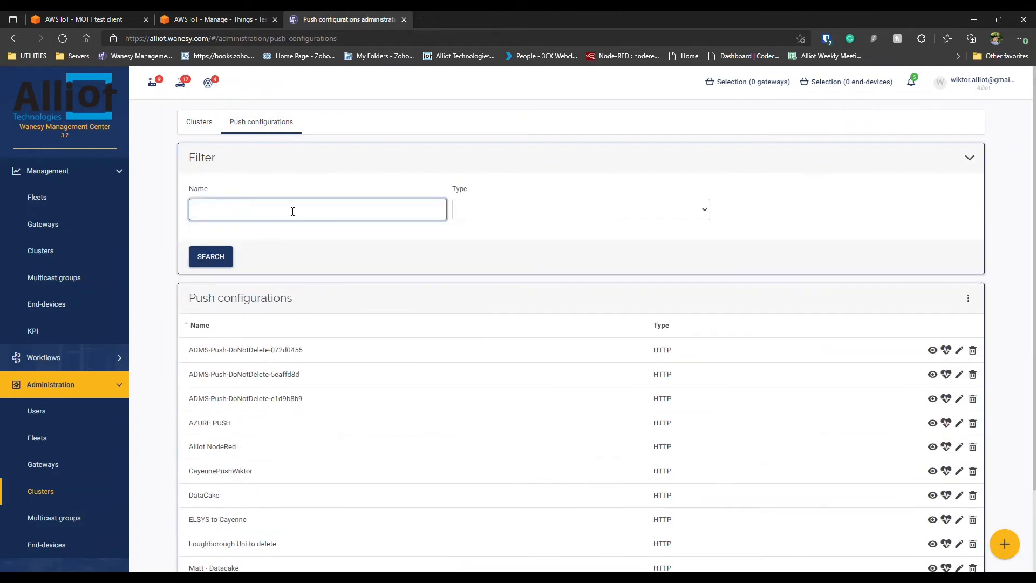
{"action": "type", "text": "Cr"}
{"action": "key", "text": "BackSpace"}
{"action": "key", "text": "BackSpace"}
{"action": "type", "text": "N"}
{"action": "left_click", "coordinate": [242, 333]}
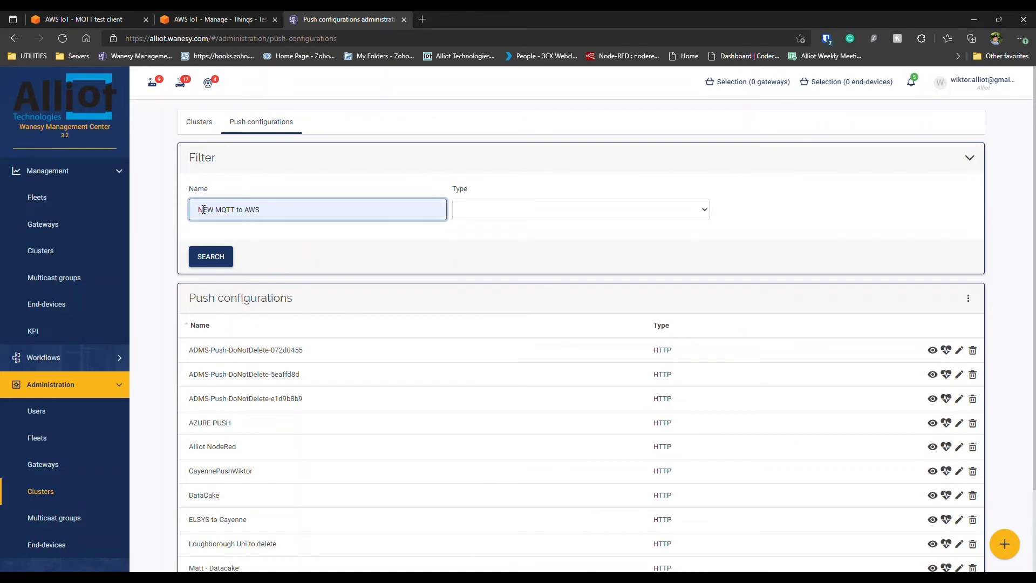
{"action": "left_click", "coordinate": [225, 262]}
Test the NEW MQTT to AWS push configuration, review its details and close them
{"action": "left_click", "coordinate": [948, 351]}
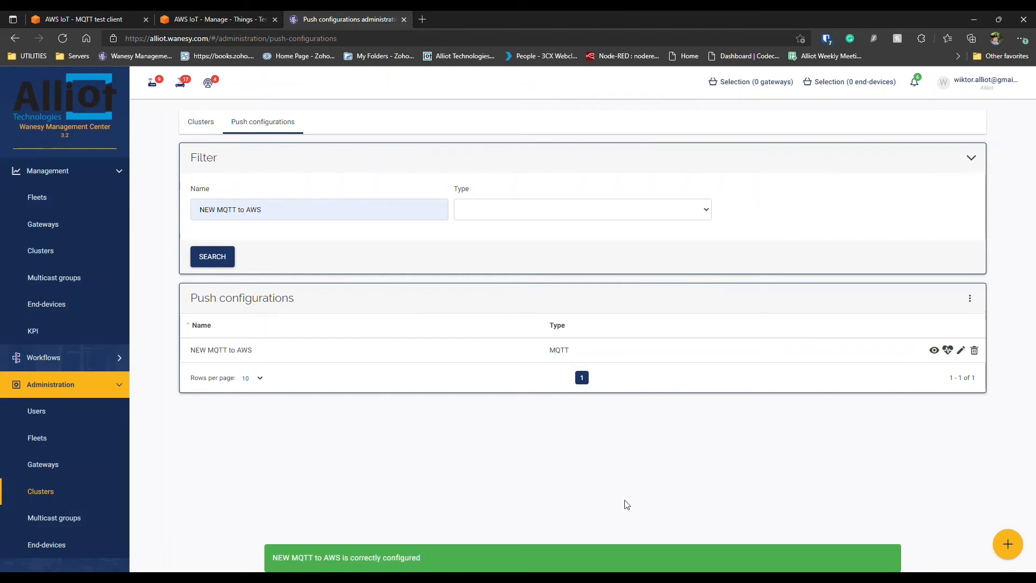
{"action": "left_click", "coordinate": [934, 351]}
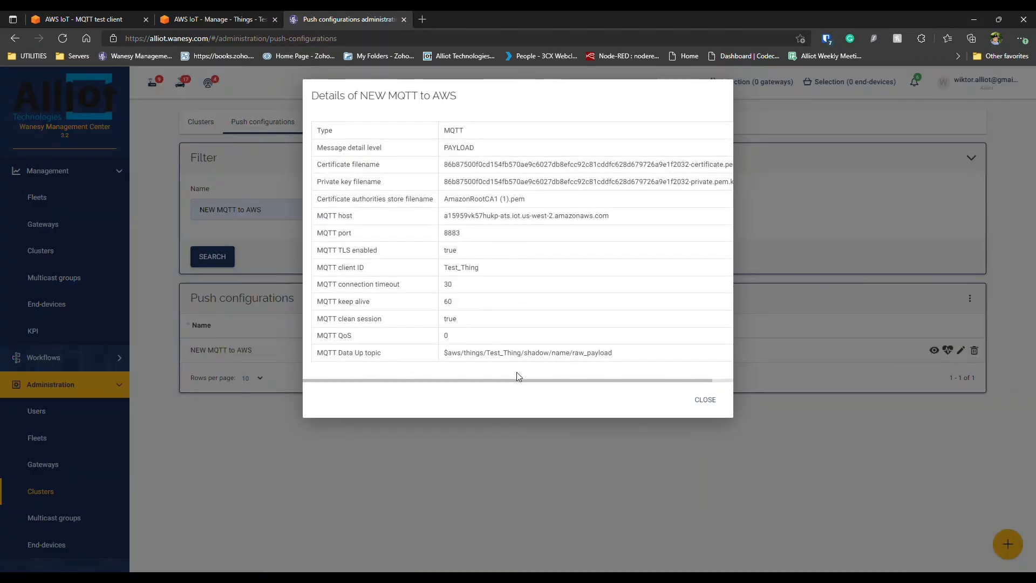
{"action": "left_click", "coordinate": [704, 400]}
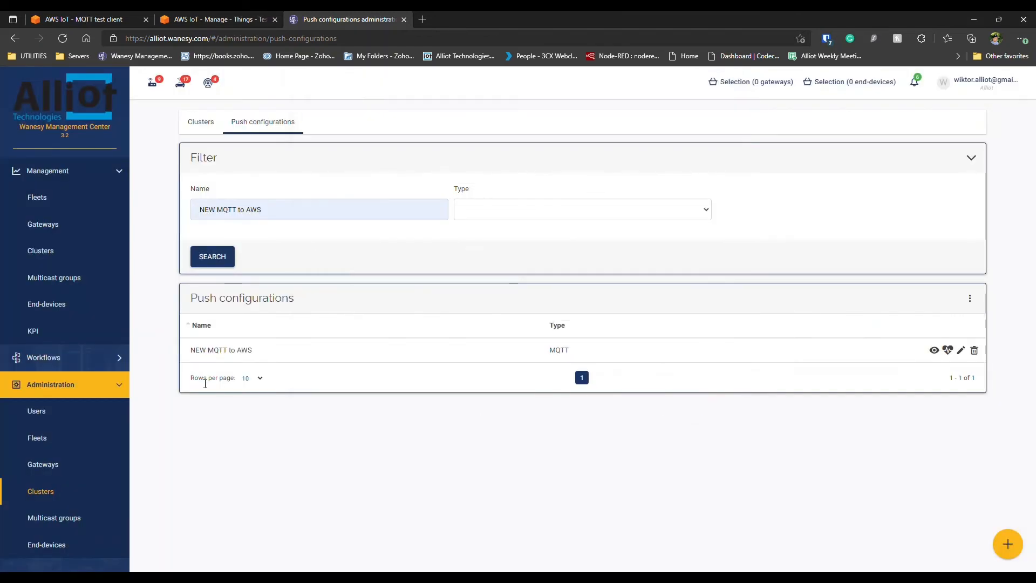
Open the Data Up messages of the end-device in the Push to AWS cluster
{"action": "left_click", "coordinate": [75, 308]}
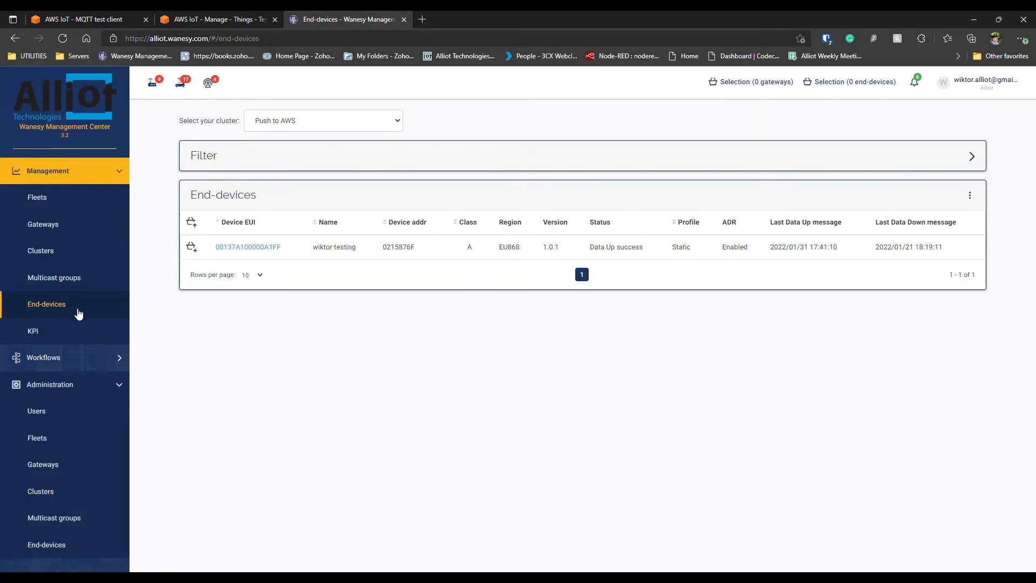
{"action": "left_click", "coordinate": [238, 247]}
{"action": "left_click", "coordinate": [321, 134]}
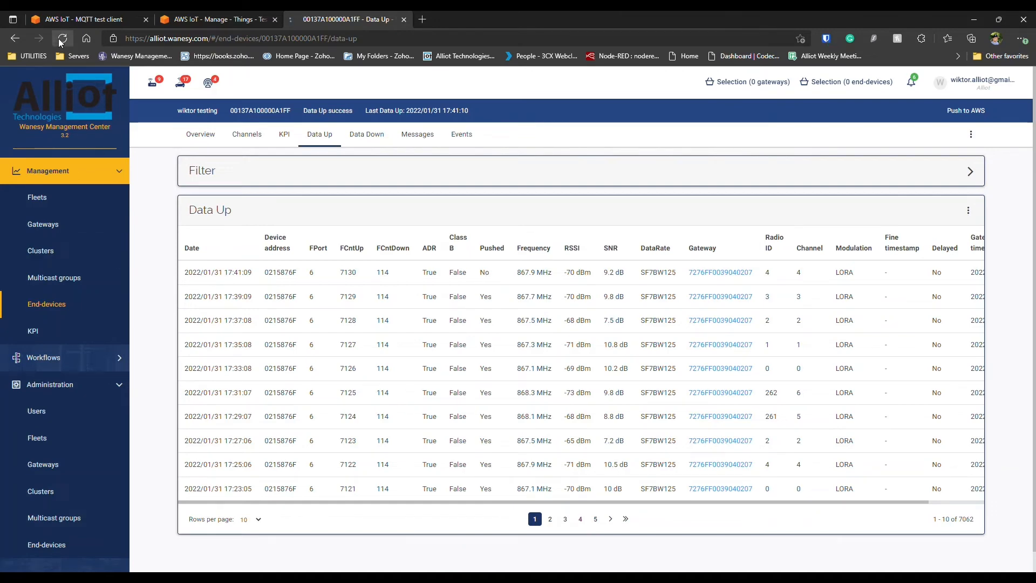
Refresh the Data Up page until a new uplink arrives and open the details of the newest message
{"action": "left_click", "coordinate": [62, 38]}
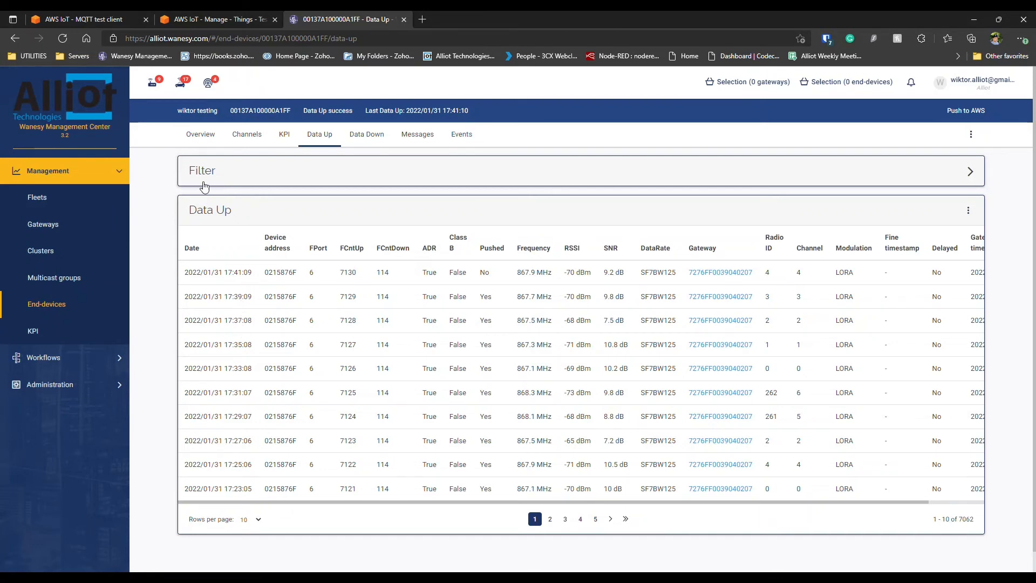
{"action": "left_click", "coordinate": [63, 41]}
{"action": "left_click", "coordinate": [64, 38]}
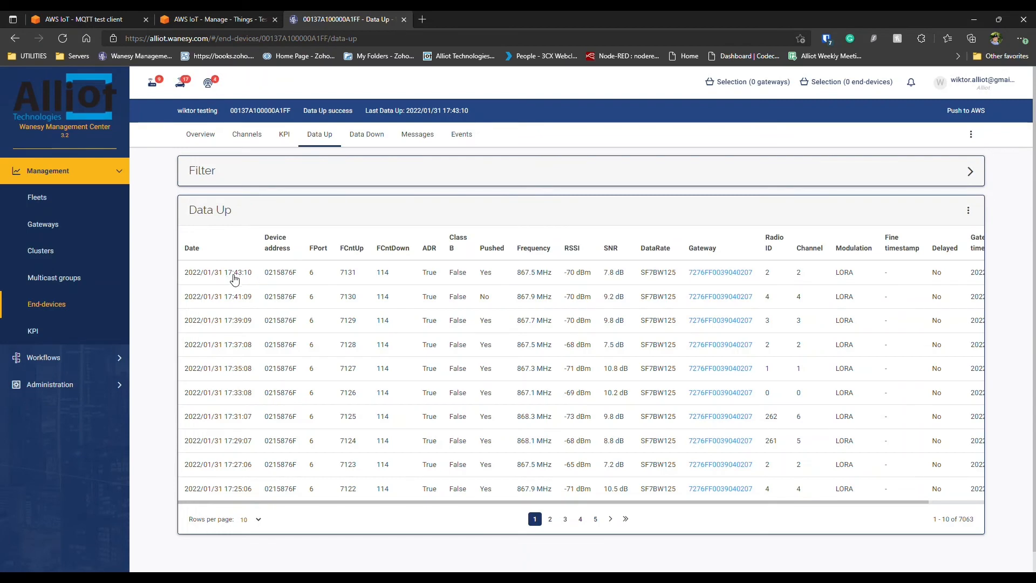
{"action": "left_click", "coordinate": [452, 274]}
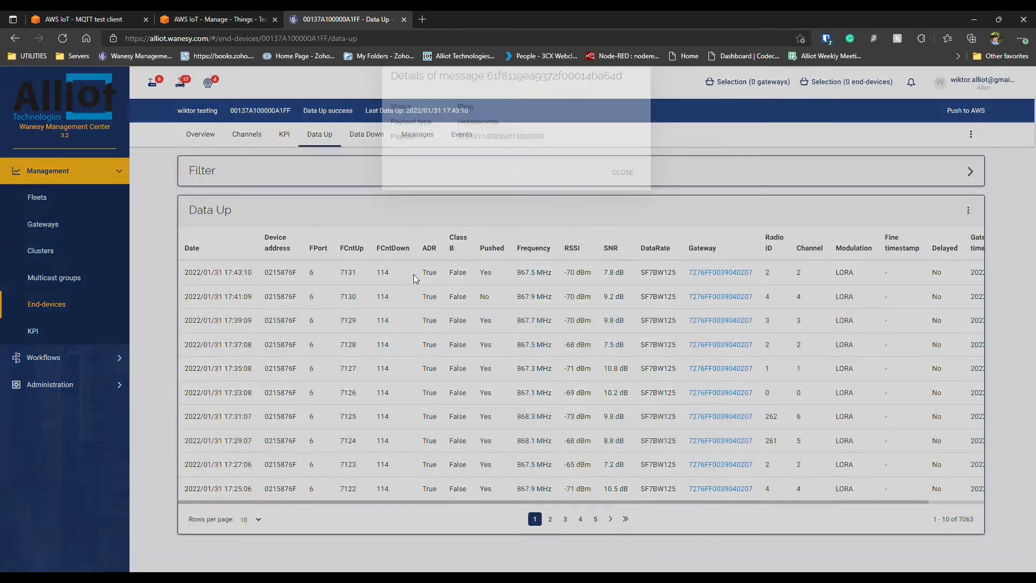
Highlight the newest message's payload, switch to AWS IoT and open the MQTT test client from Test_Thing's activity
{"action": "left_click_drag", "start_coordinate": [546, 158], "coordinate": [456, 161]}
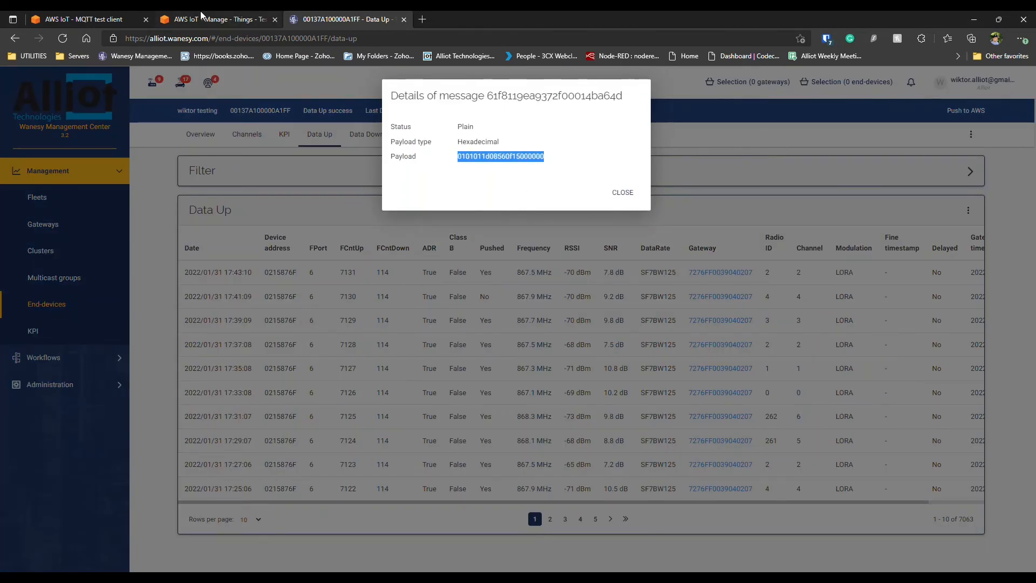
{"action": "left_click", "coordinate": [201, 16]}
{"action": "left_click", "coordinate": [381, 166]}
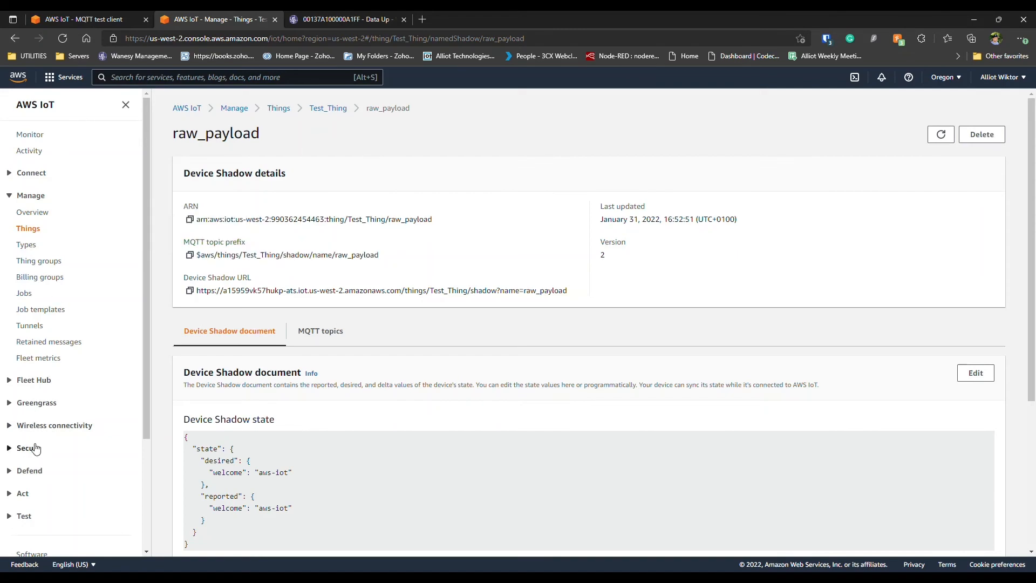
{"action": "left_click", "coordinate": [32, 229]}
{"action": "left_click", "coordinate": [227, 244]}
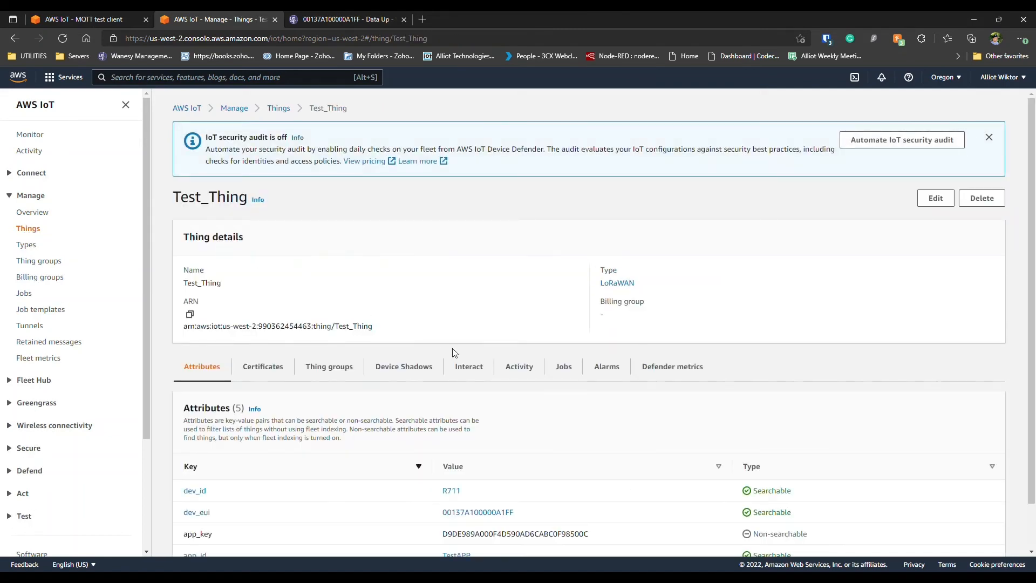
{"action": "left_click", "coordinate": [516, 367]}
{"action": "left_click", "coordinate": [947, 411]}
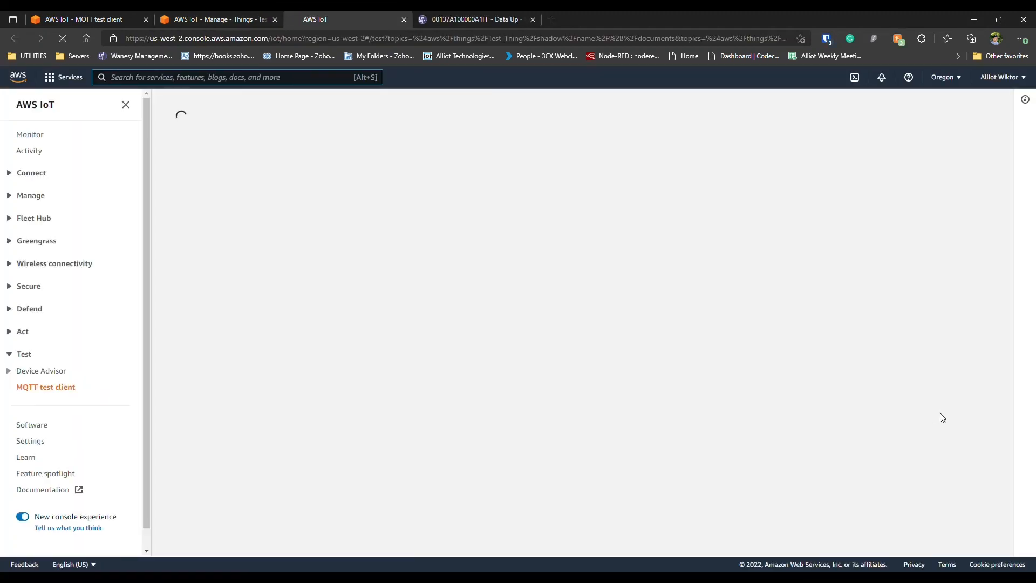
{"action": "scroll", "coordinate": [437, 363], "scroll_direction": "down", "scroll_amount": 1}
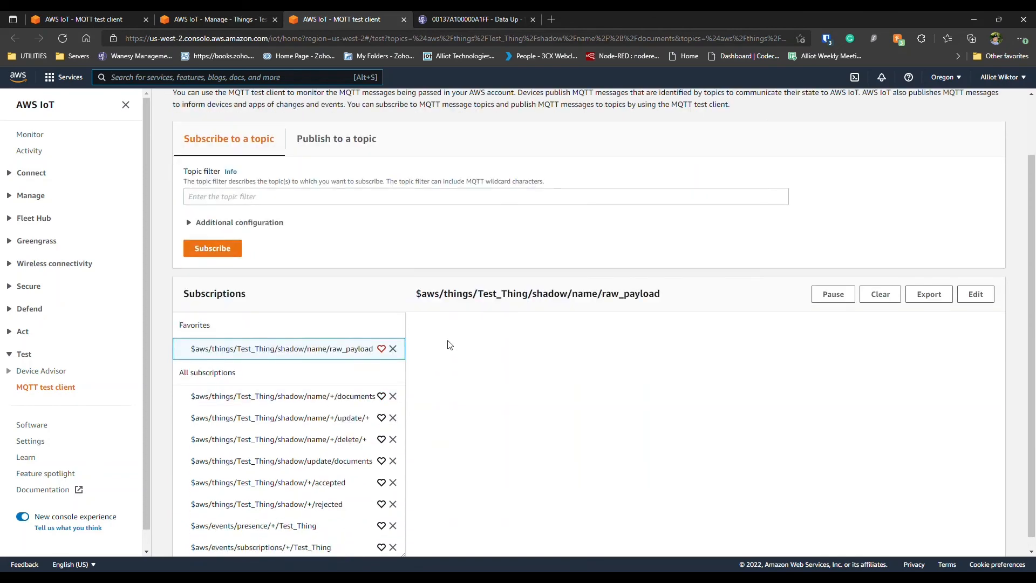
Copy the MQTT topic prefix from Test_Thing's raw_payload device shadow and return to the MQTT test client
{"action": "left_click_drag", "start_coordinate": [666, 300], "coordinate": [418, 303]}
{"action": "left_click", "coordinate": [422, 307]}
{"action": "left_click", "coordinate": [203, 21]}
{"action": "left_click", "coordinate": [395, 371]}
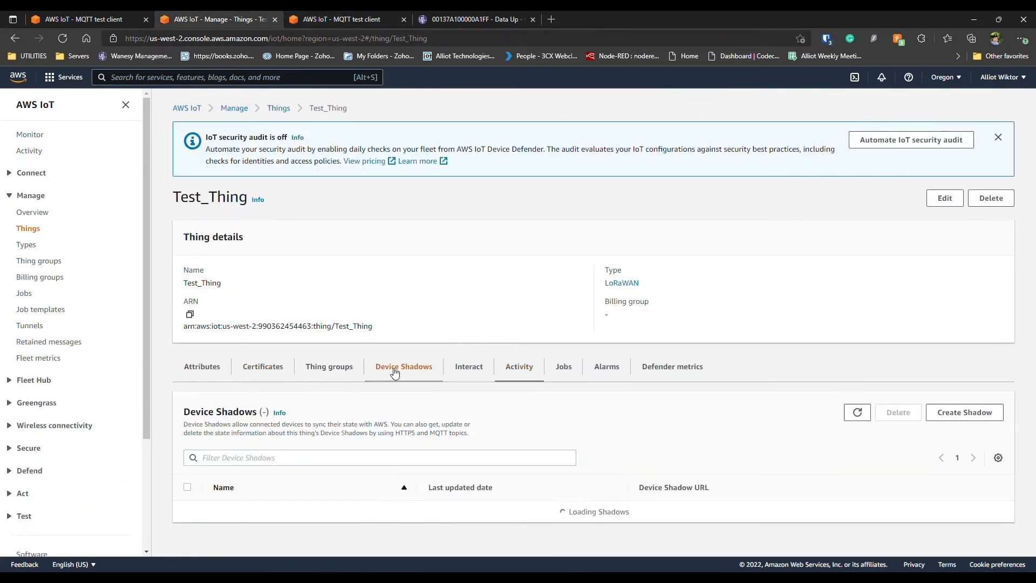
{"action": "left_click", "coordinate": [244, 521]}
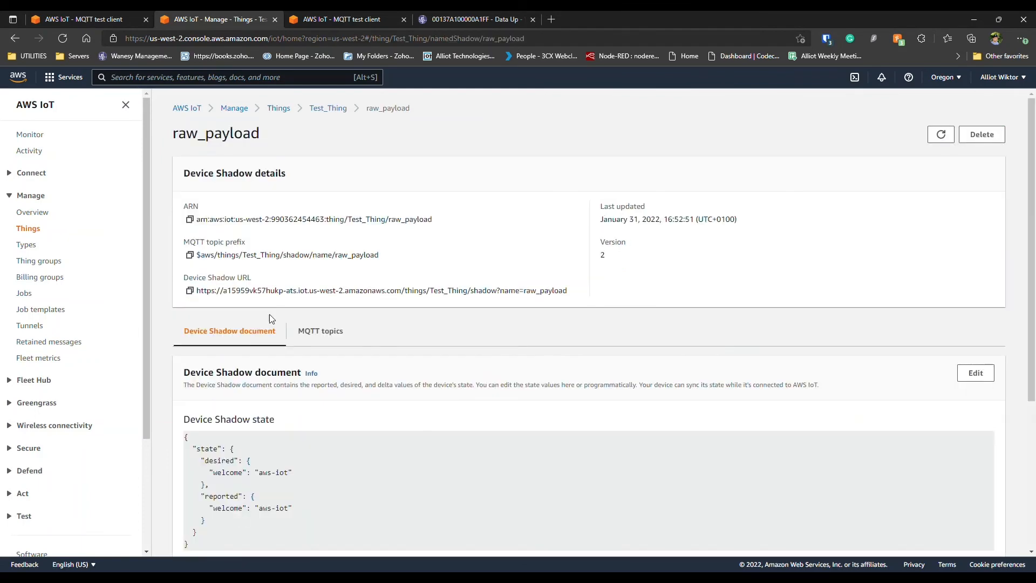
{"action": "left_click_drag", "start_coordinate": [381, 258], "coordinate": [196, 256]}
{"action": "left_click", "coordinate": [189, 255]}
{"action": "key", "text": "ctrl+Tab"}
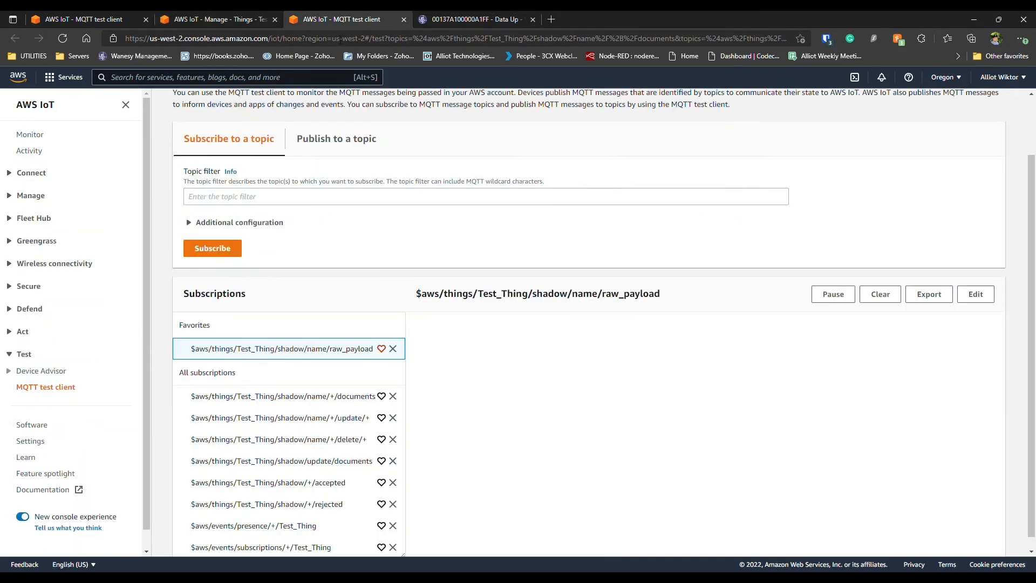
Subscribe to the topic $aws/things/Test_Thing/shadow/name/raw_payload and reload the page
{"action": "left_click", "coordinate": [220, 197]}
{"action": "key", "text": "ctrl+v"}
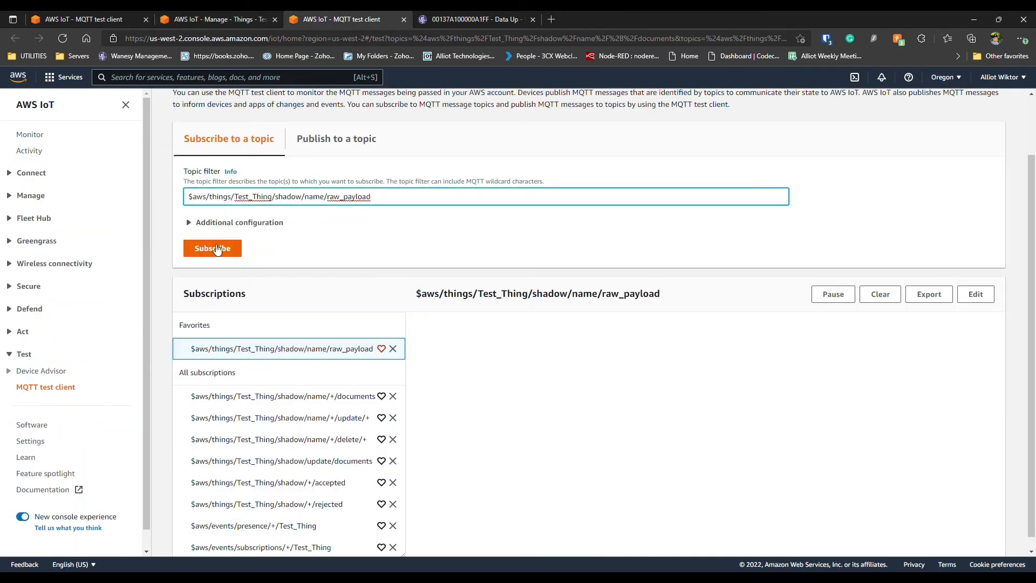
{"action": "left_click", "coordinate": [218, 248]}
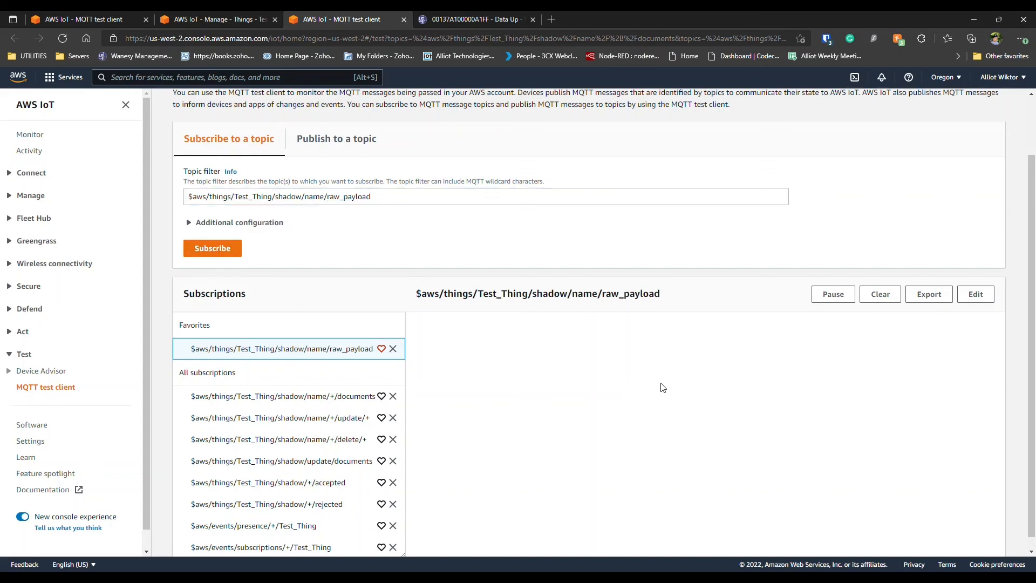
{"action": "left_click", "coordinate": [62, 40]}
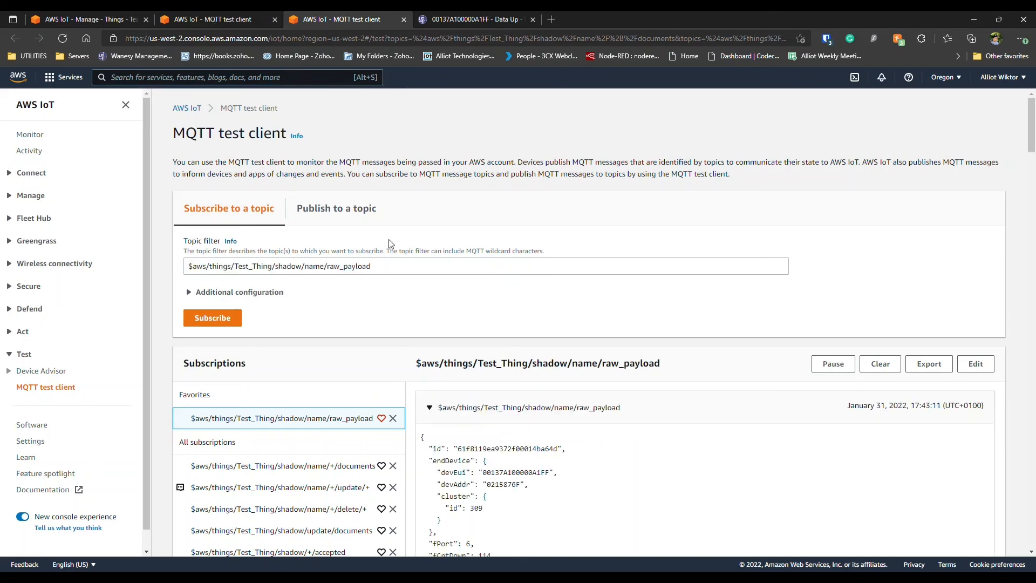
Review the received messages of the presence, shadow update and raw_payload subscriptions, and highlight the newest raw_payload message's payload
{"action": "scroll", "coordinate": [488, 435], "scroll_direction": "down", "scroll_amount": 3}
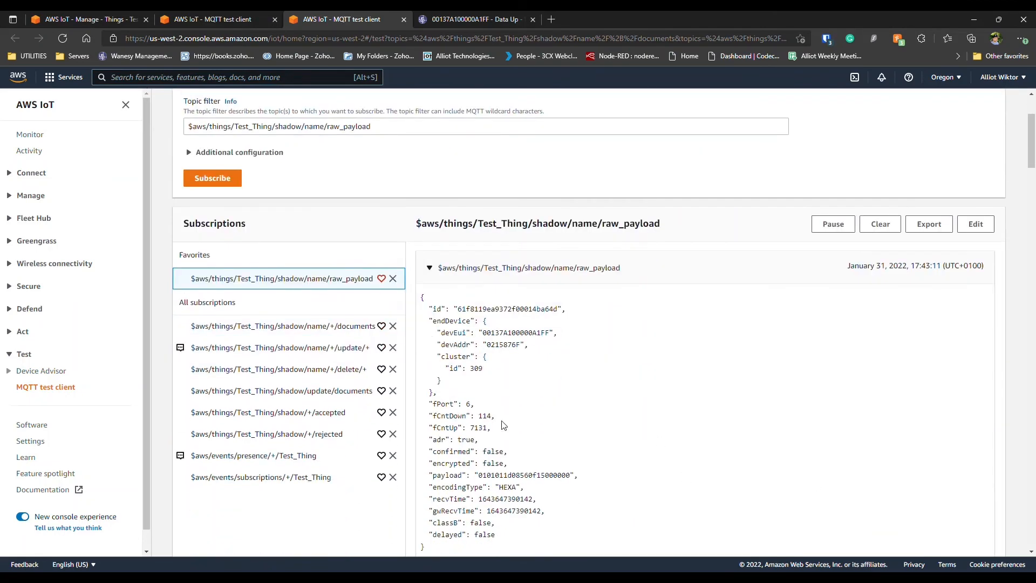
{"action": "left_click", "coordinate": [304, 457]}
{"action": "double_click", "coordinate": [502, 310]}
{"action": "left_click", "coordinate": [501, 311]}
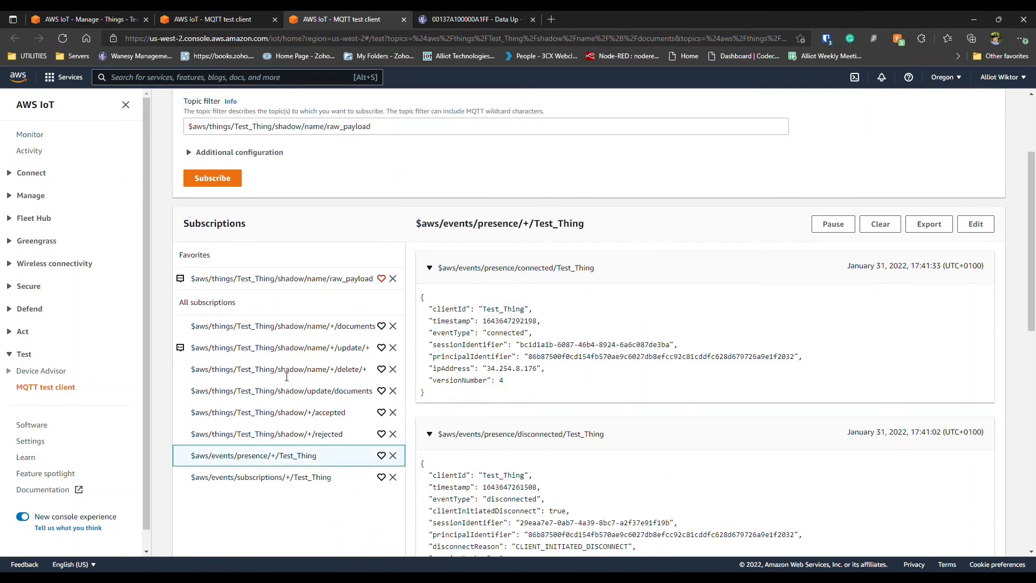
{"action": "left_click", "coordinate": [278, 352]}
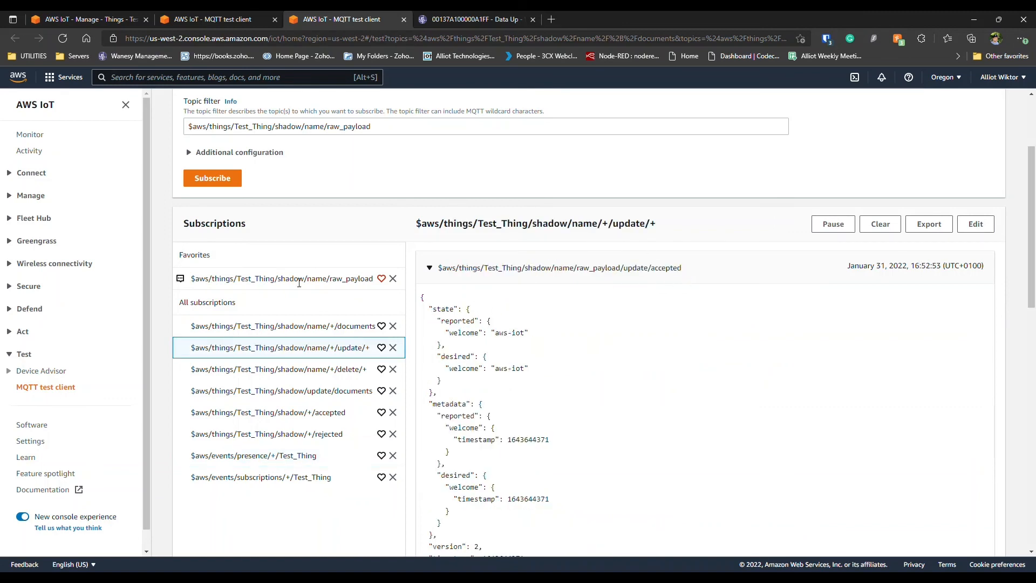
{"action": "left_click", "coordinate": [299, 281]}
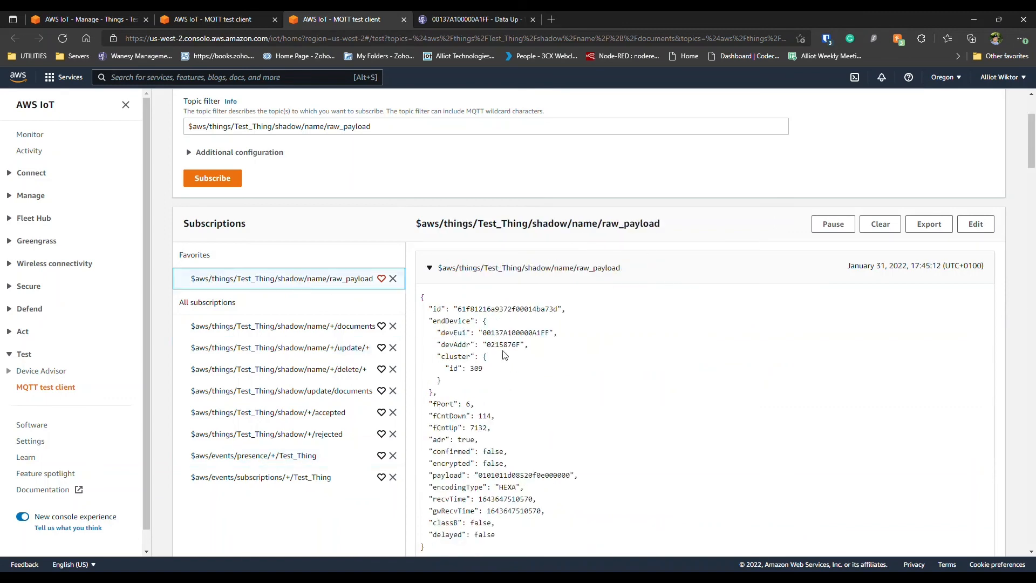
{"action": "double_click", "coordinate": [518, 475]}
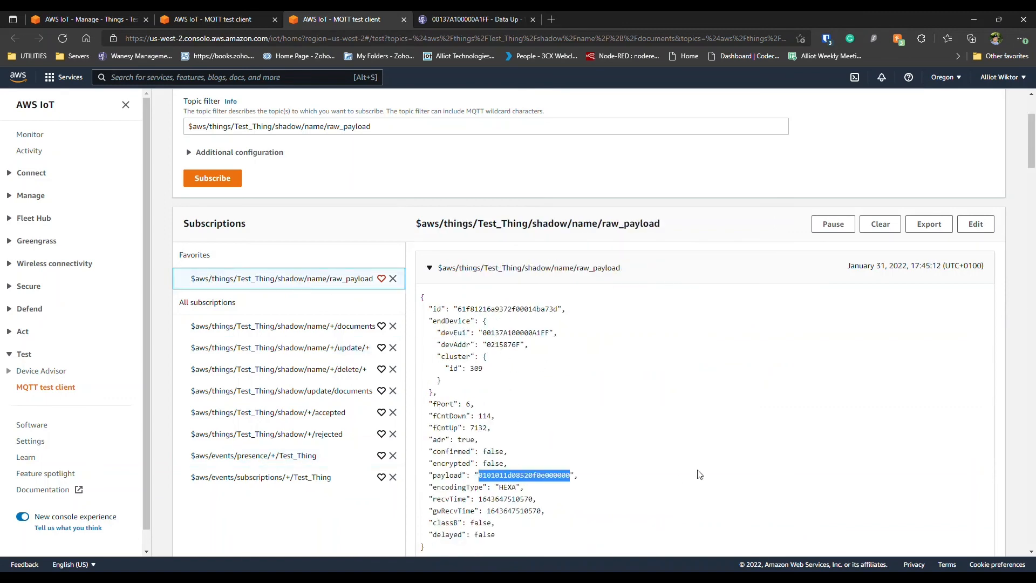
Switch to Wanesy, refresh the Data Up page and check the payload in the newest message's details
{"action": "left_click", "coordinate": [487, 22]}
{"action": "left_click", "coordinate": [623, 192]}
{"action": "left_click", "coordinate": [63, 39]}
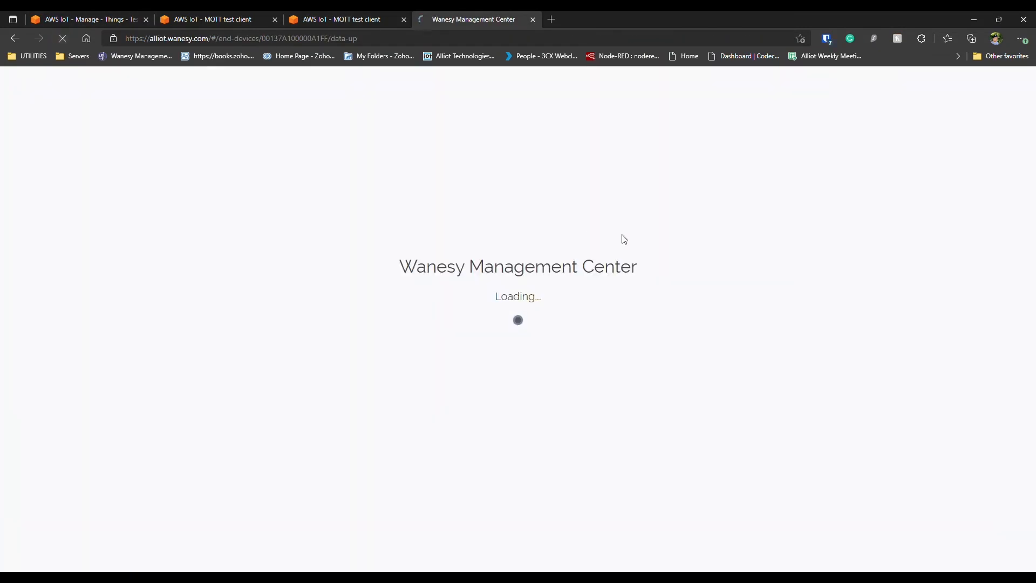
{"action": "left_click", "coordinate": [491, 273]}
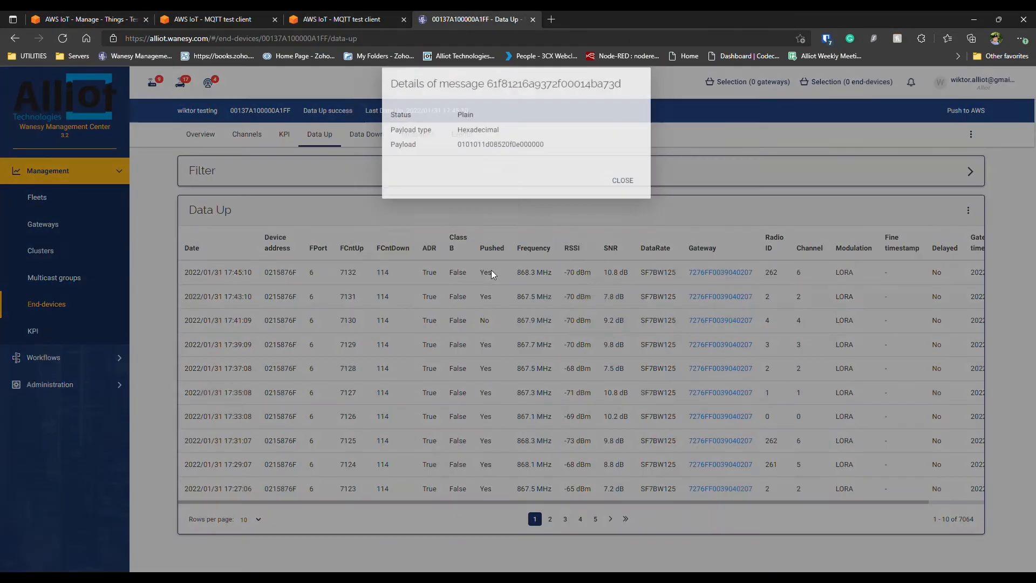
{"action": "left_click_drag", "start_coordinate": [544, 156], "coordinate": [462, 166]}
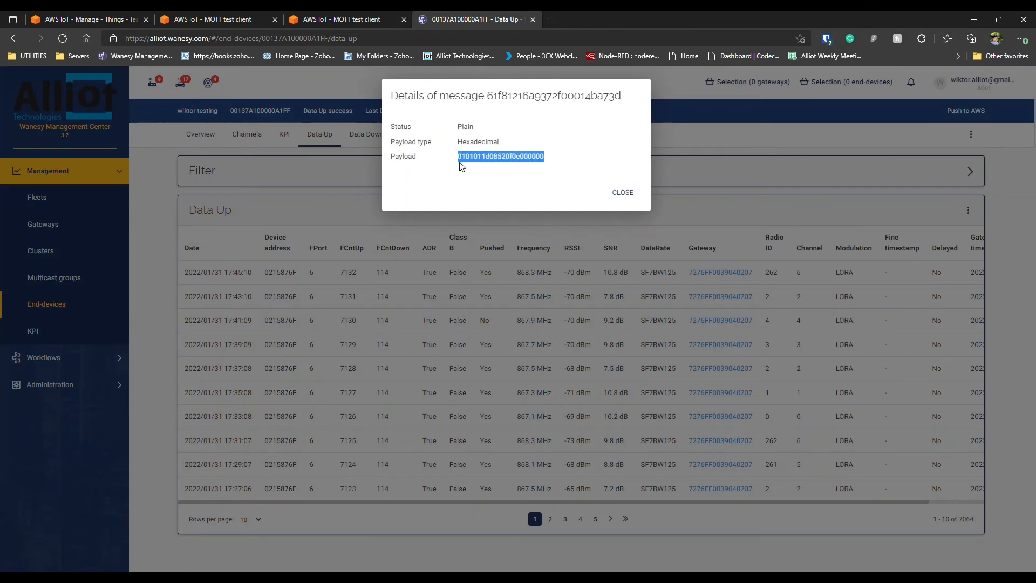
{"action": "left_click", "coordinate": [522, 161]}
Compare the newest raw_payload message's payload and fCntUp in AWS IoT with the newest uplink in Wanesy's Data Up list
{"action": "left_click", "coordinate": [342, 15]}
{"action": "left_click", "coordinate": [558, 397]}
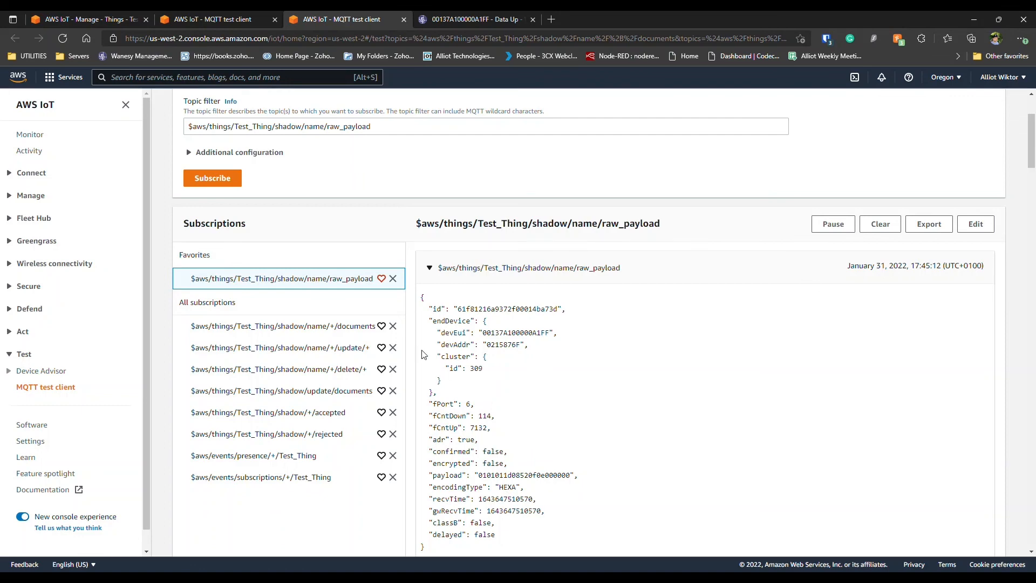
{"action": "scroll", "coordinate": [511, 392], "scroll_direction": "down", "scroll_amount": 3}
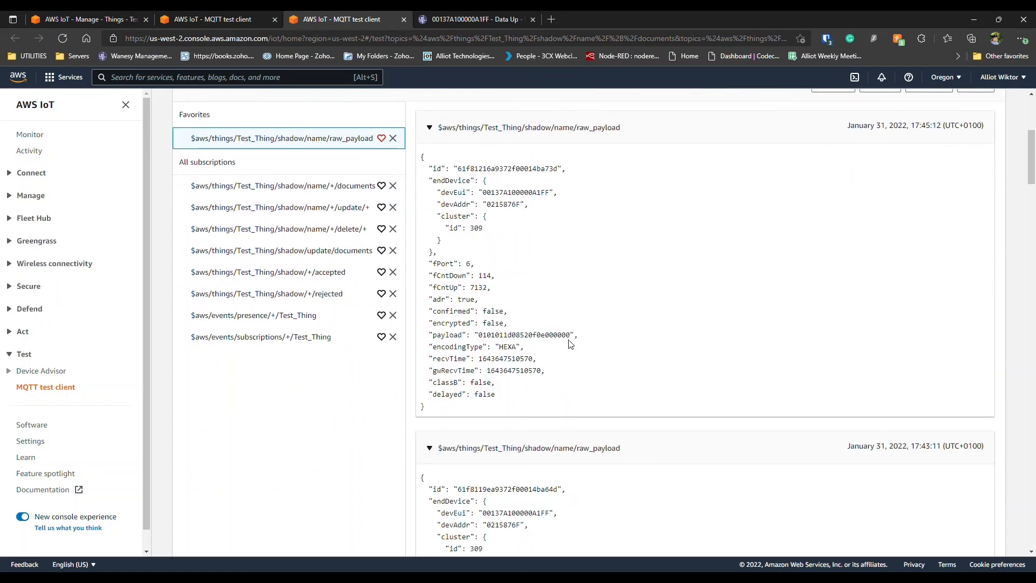
{"action": "left_click", "coordinate": [475, 19]}
{"action": "left_click", "coordinate": [622, 190]}
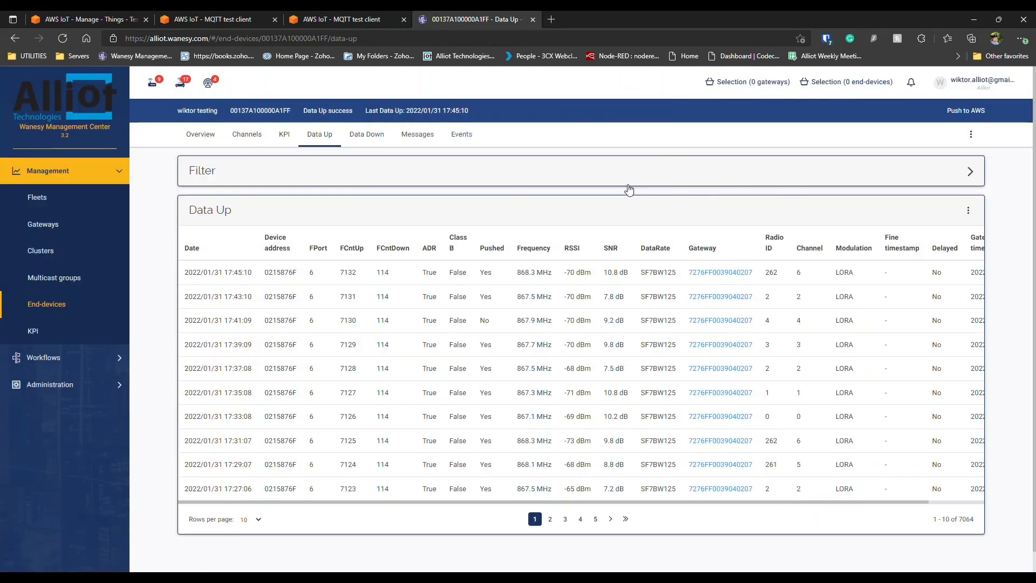
{"action": "left_click", "coordinate": [346, 19]}
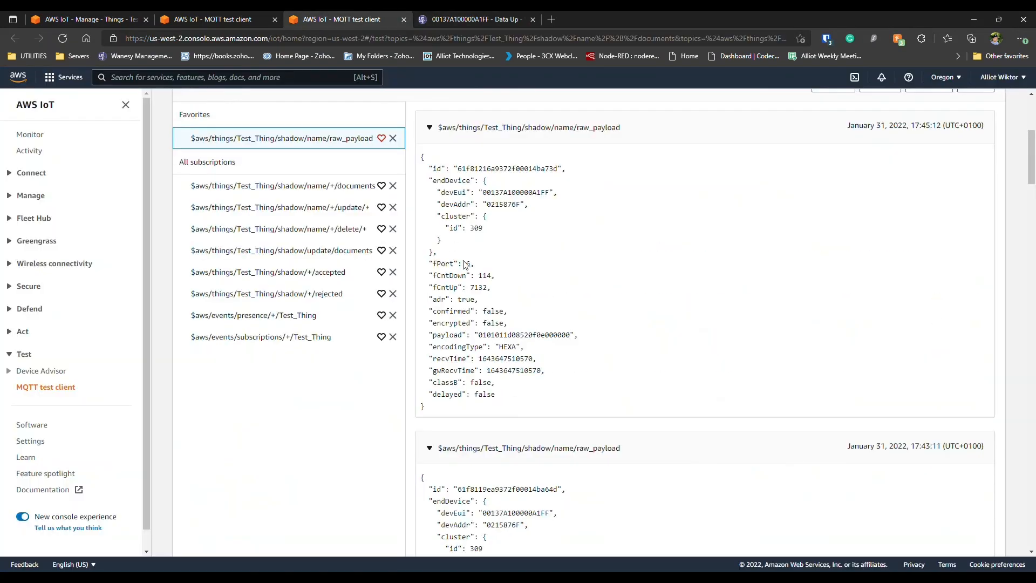
{"action": "left_click_drag", "start_coordinate": [471, 287], "coordinate": [495, 290]}
{"action": "left_click", "coordinate": [508, 299]}
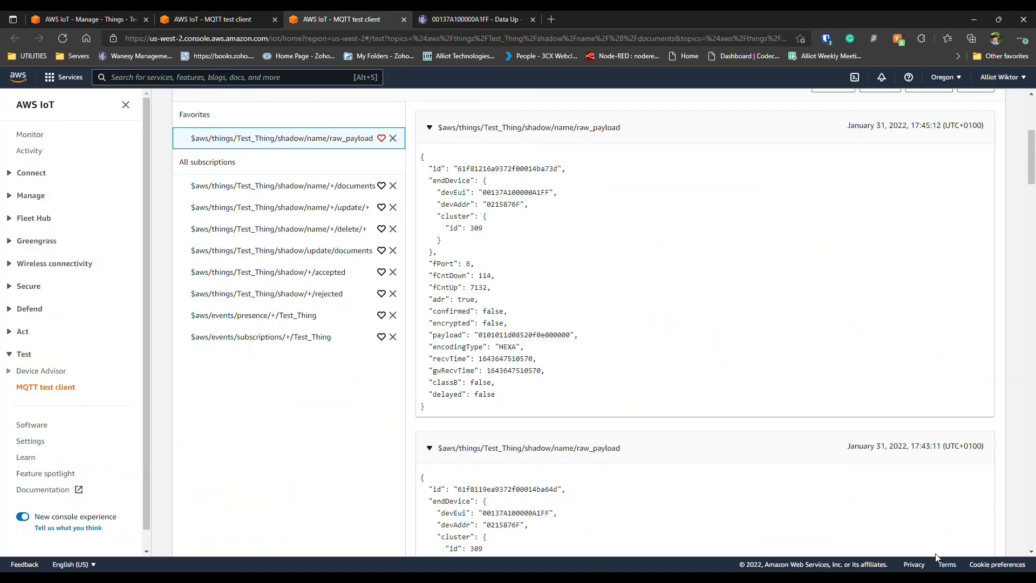